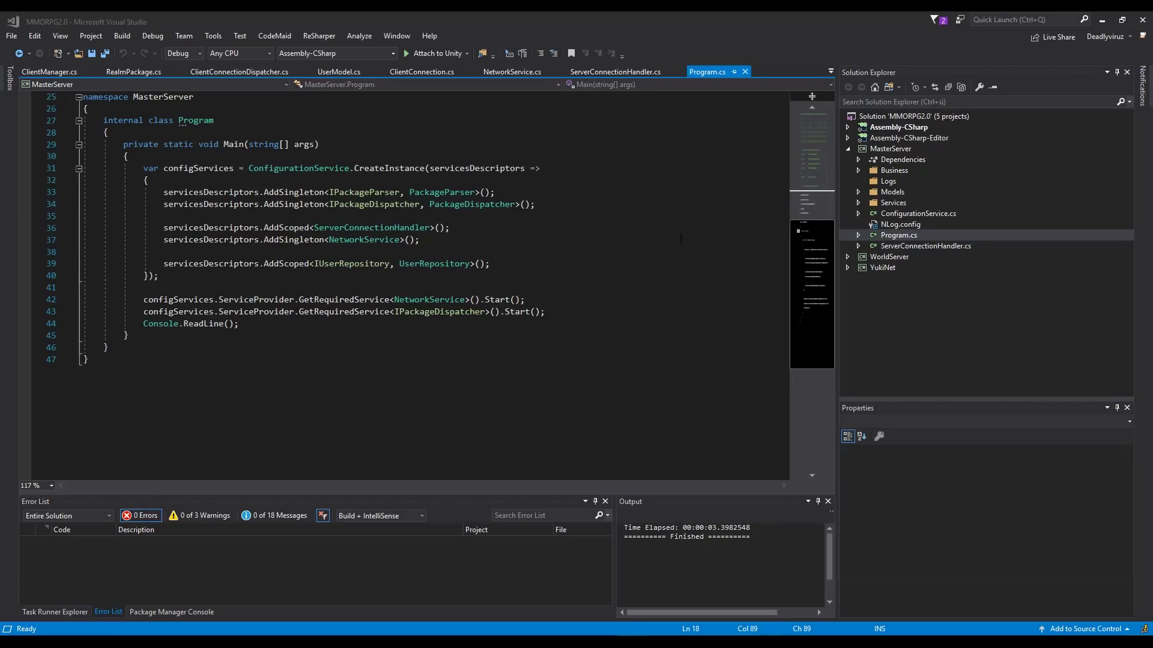
- Add servicesDescriptors.AddScoped<ICharacterRepository, CharacterRepository>() below the UserRepository registration and save Program.cs
click(491, 263)
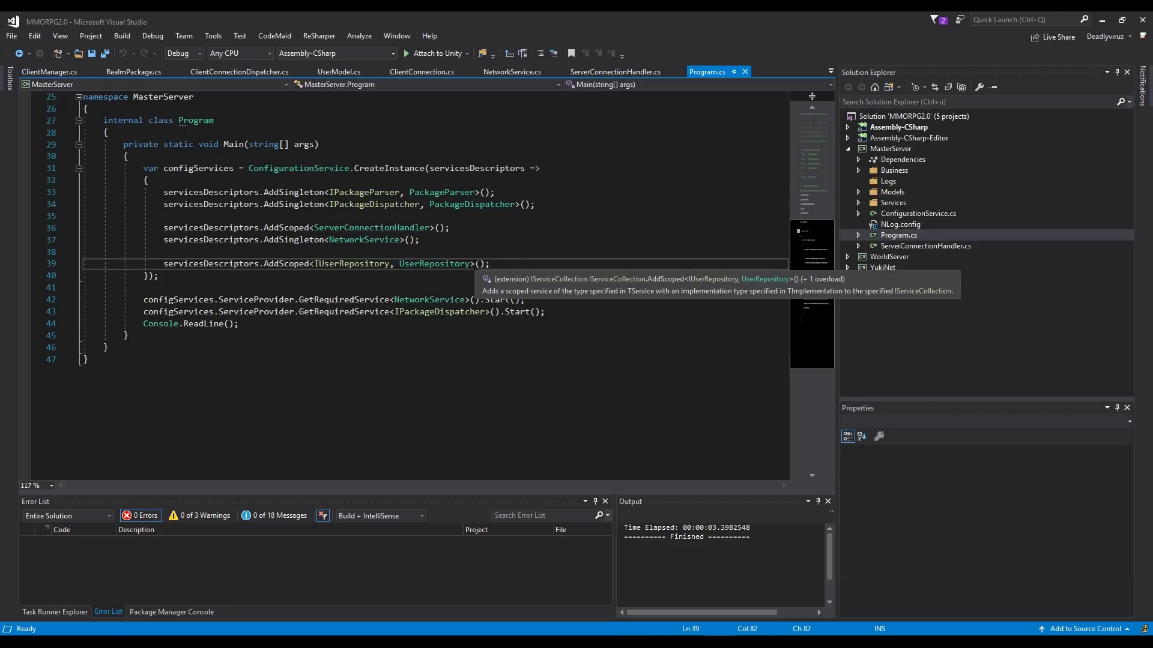
key(Return)
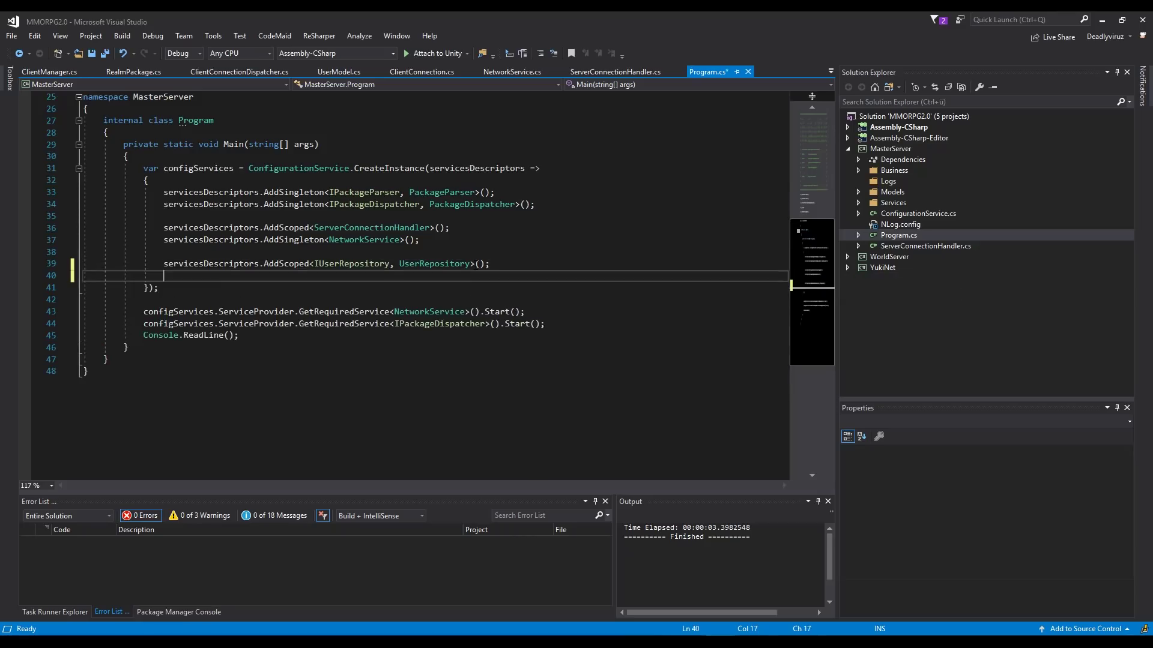
text(ser)
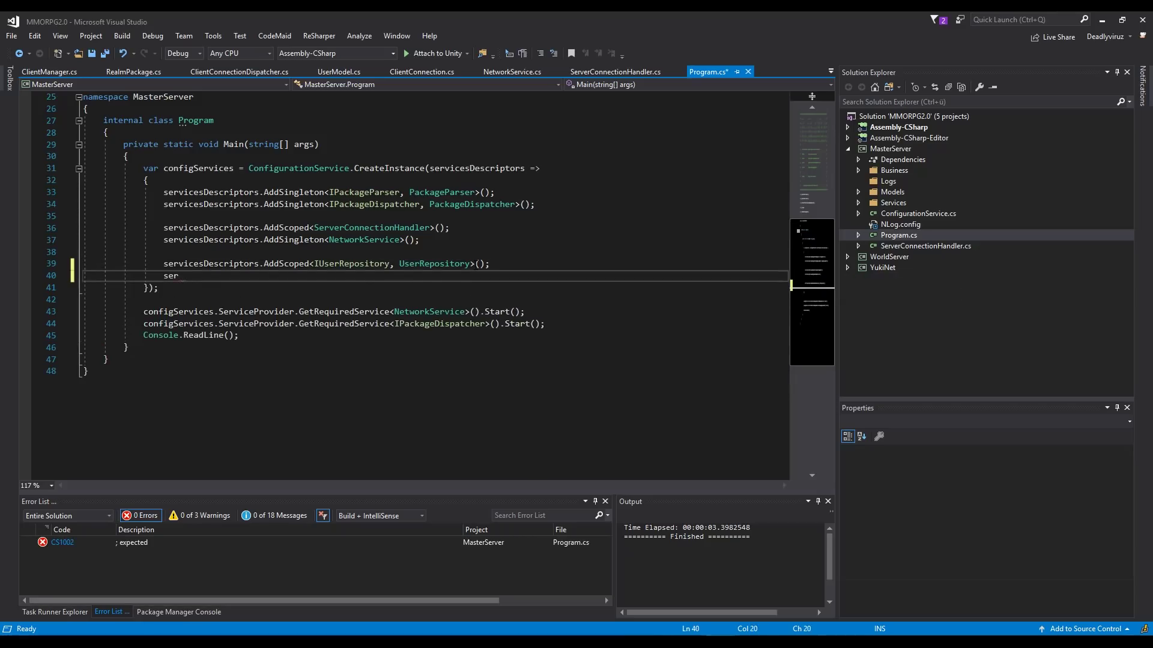
text(iv)
key(BackSpace)
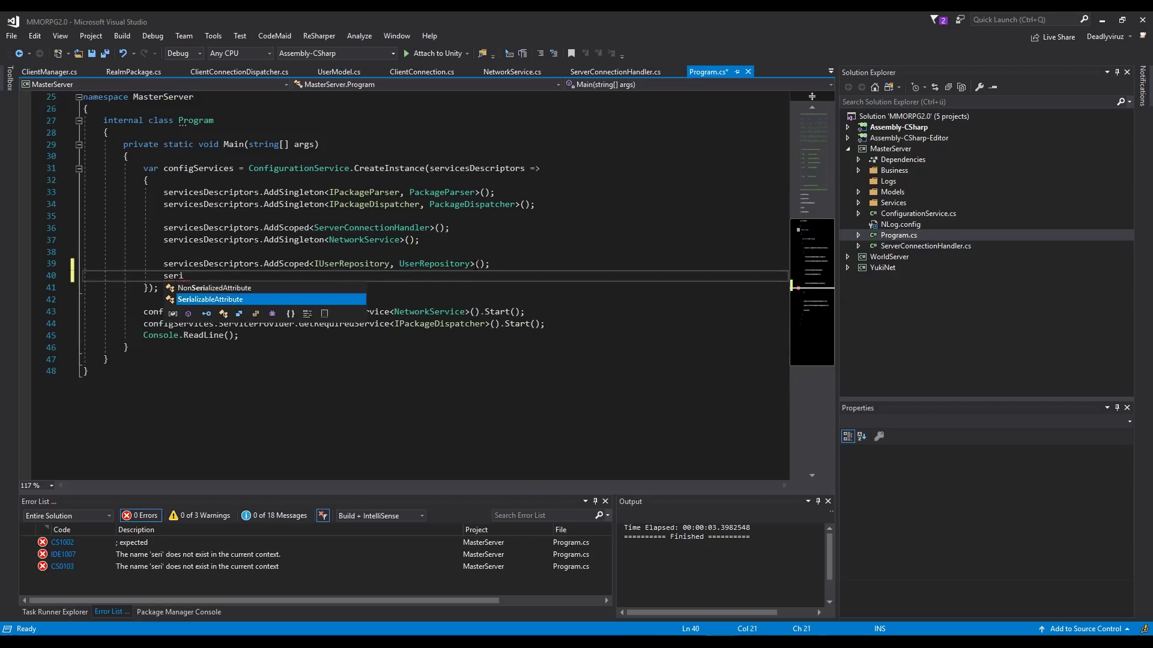
key(BackSpace)
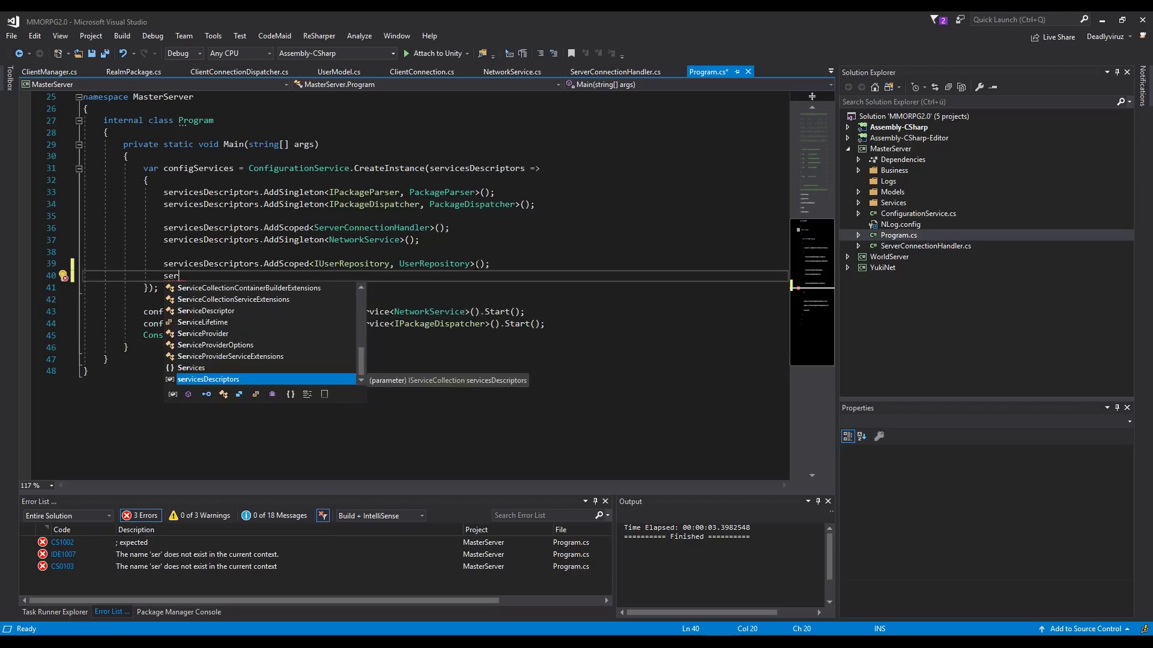
key(Tab)
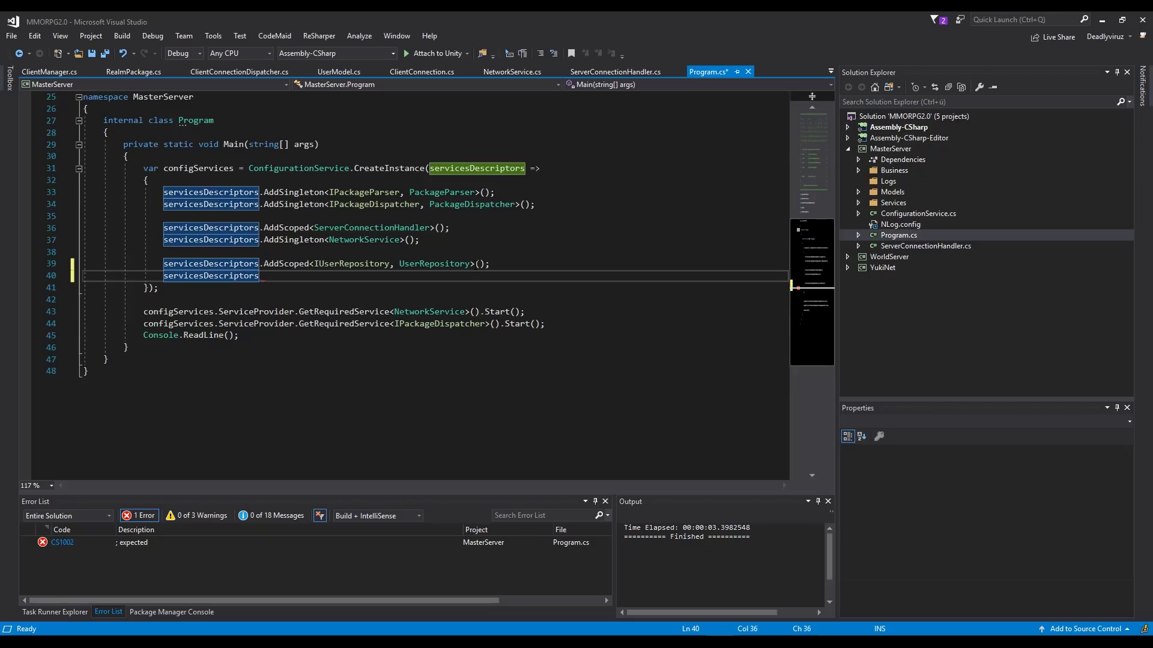
text(.AddScx)
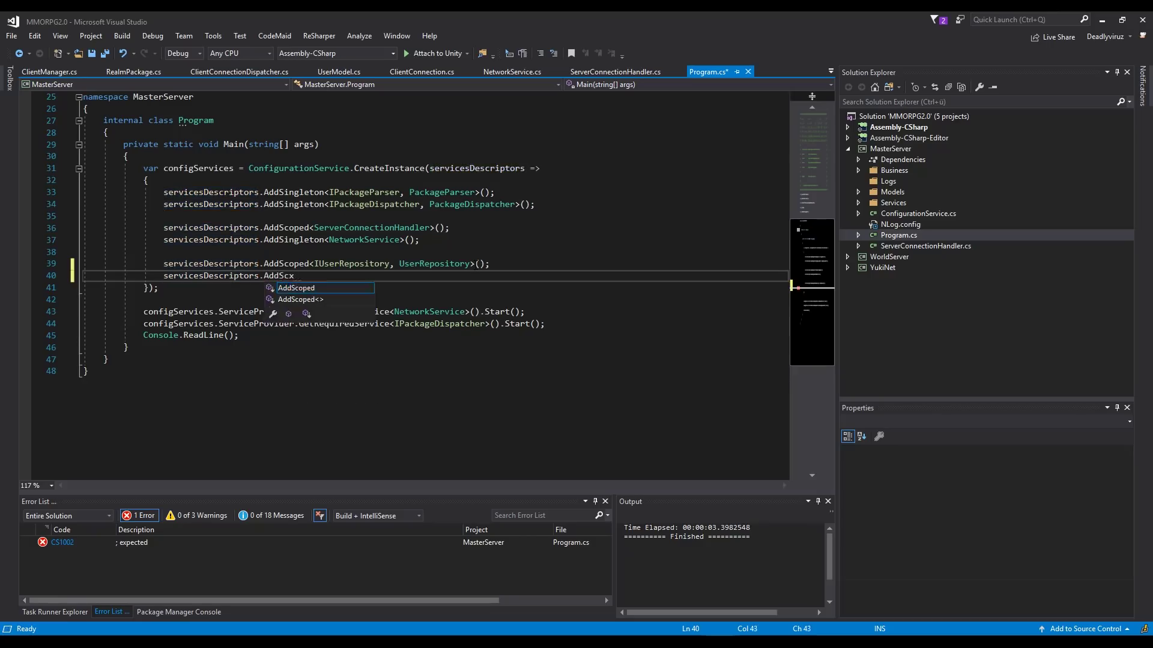
key(BackSpace)
key(Tab)
text(<)
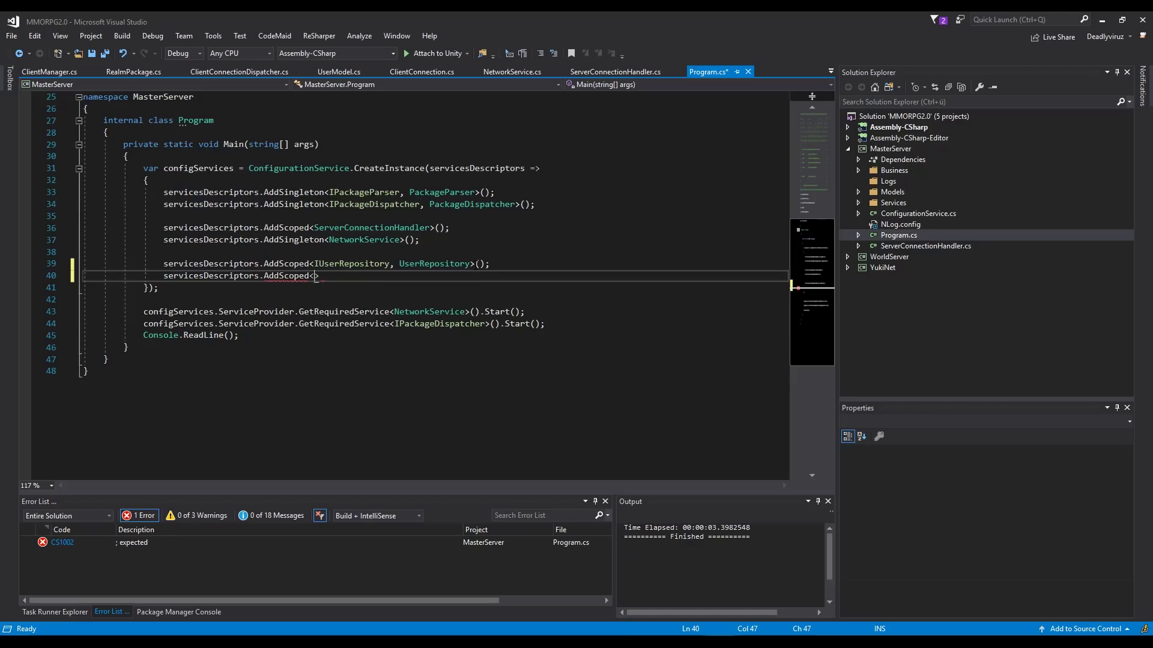
text(IChar)
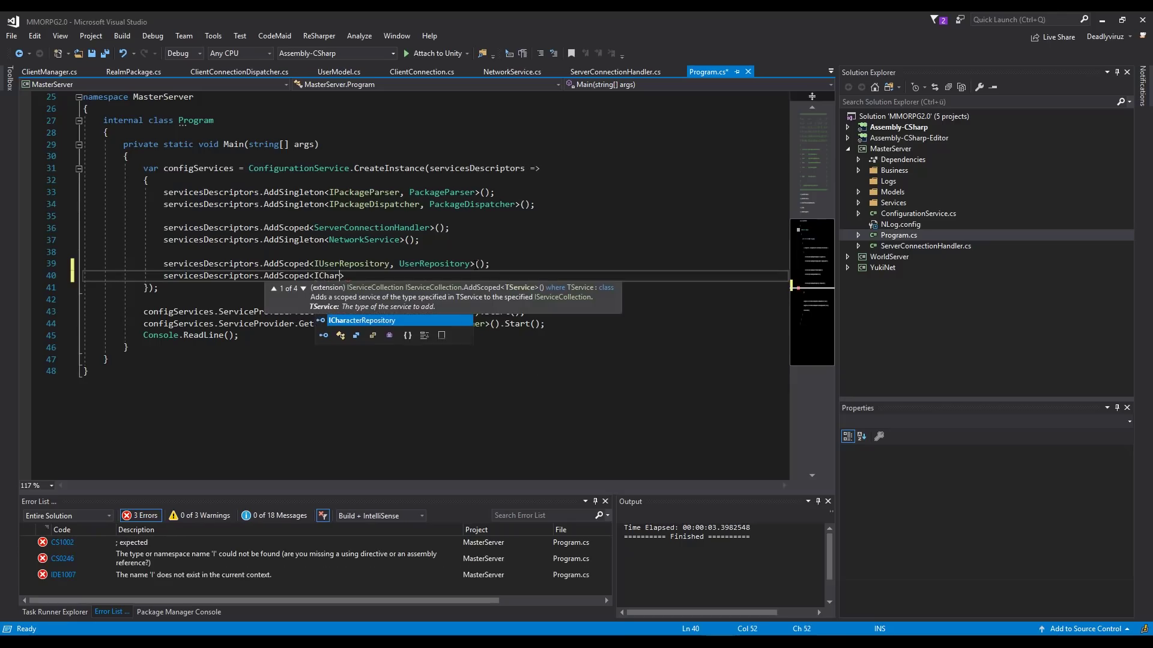
key(Tab)
text(, Charac)
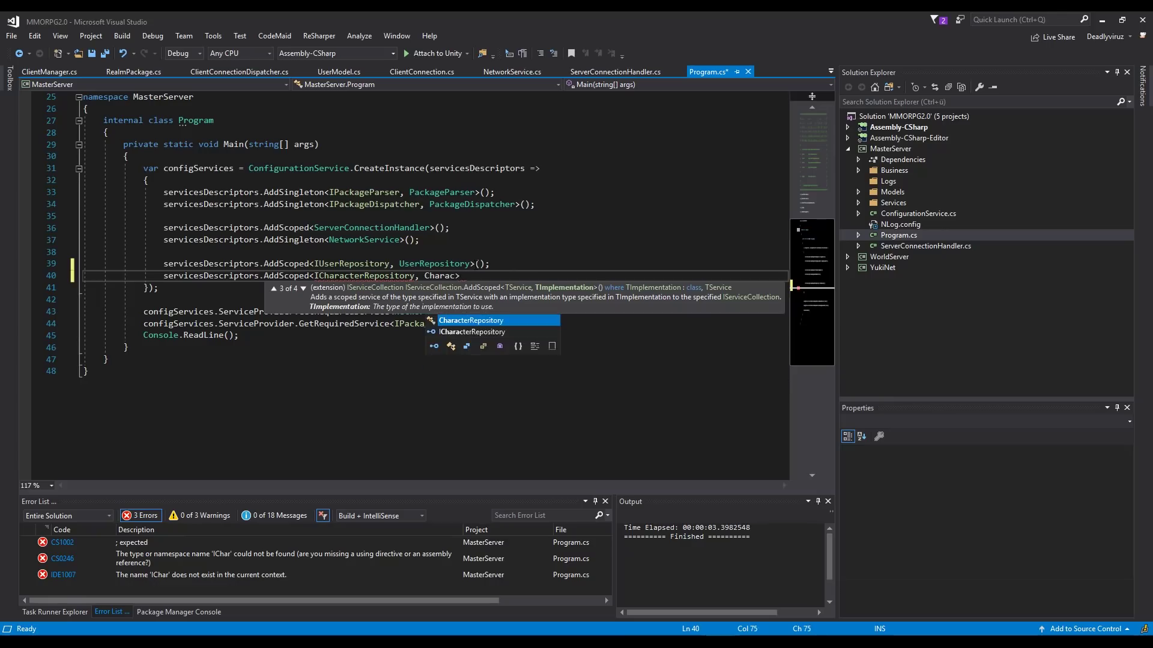
key(Tab)
text(>))
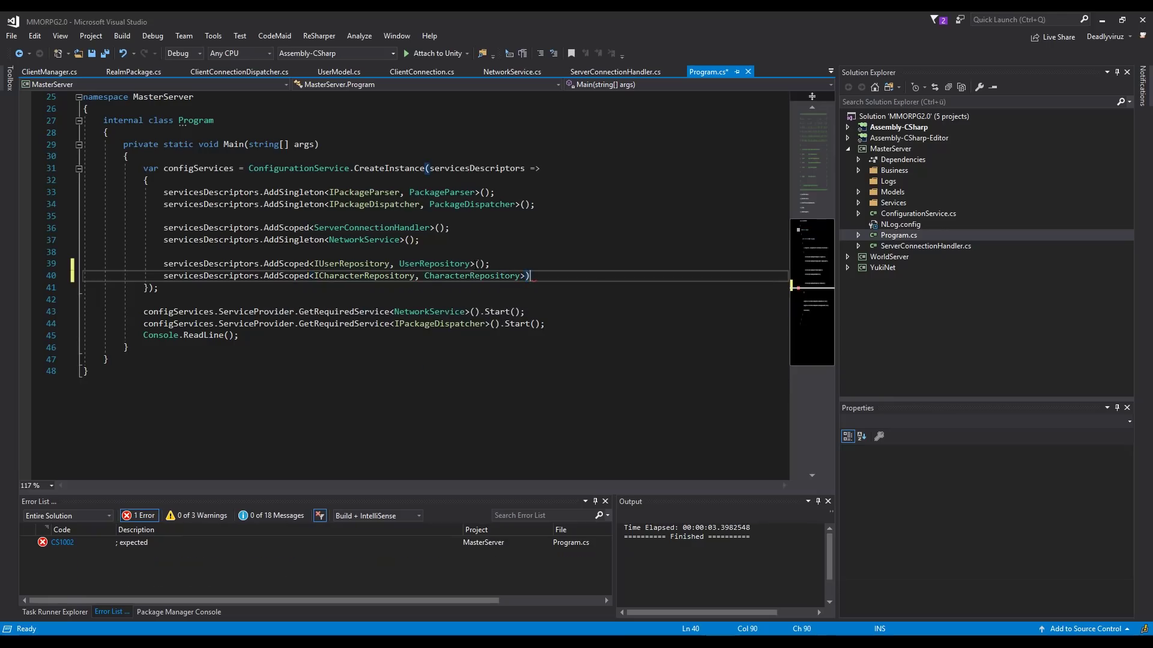
text();)
key(ctrl+s)
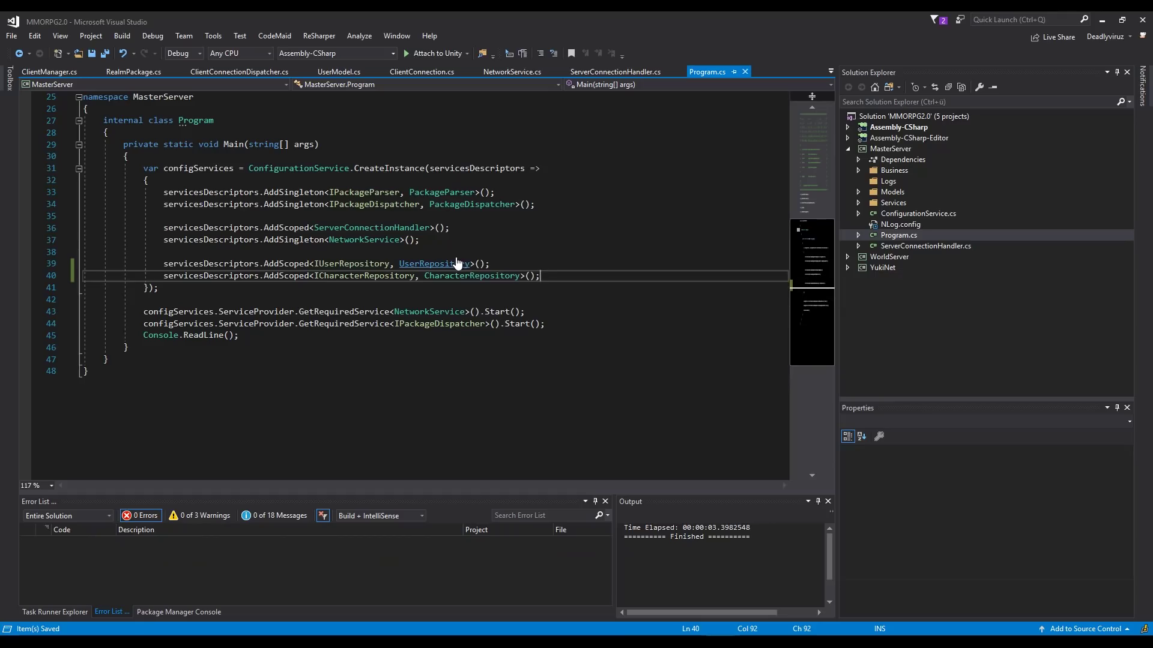
- Add servicesDescriptors.AddSingleton<IAuthStore, AuthStore>() below the NetworkService registration
click(429, 242)
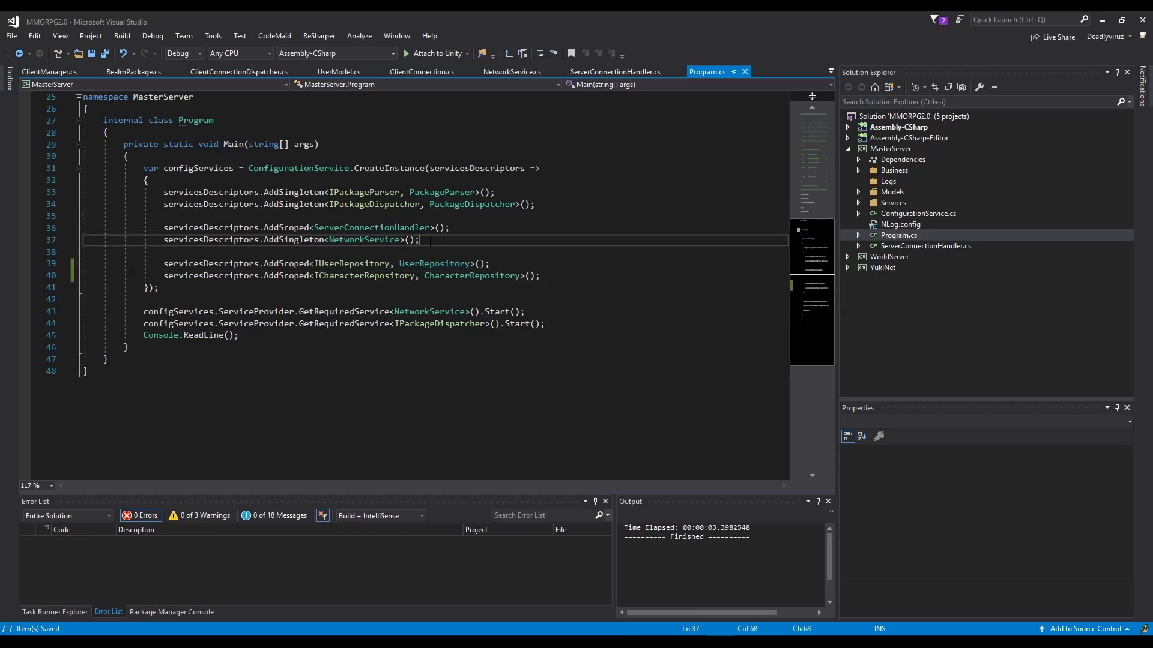
key(Return)
text(se)
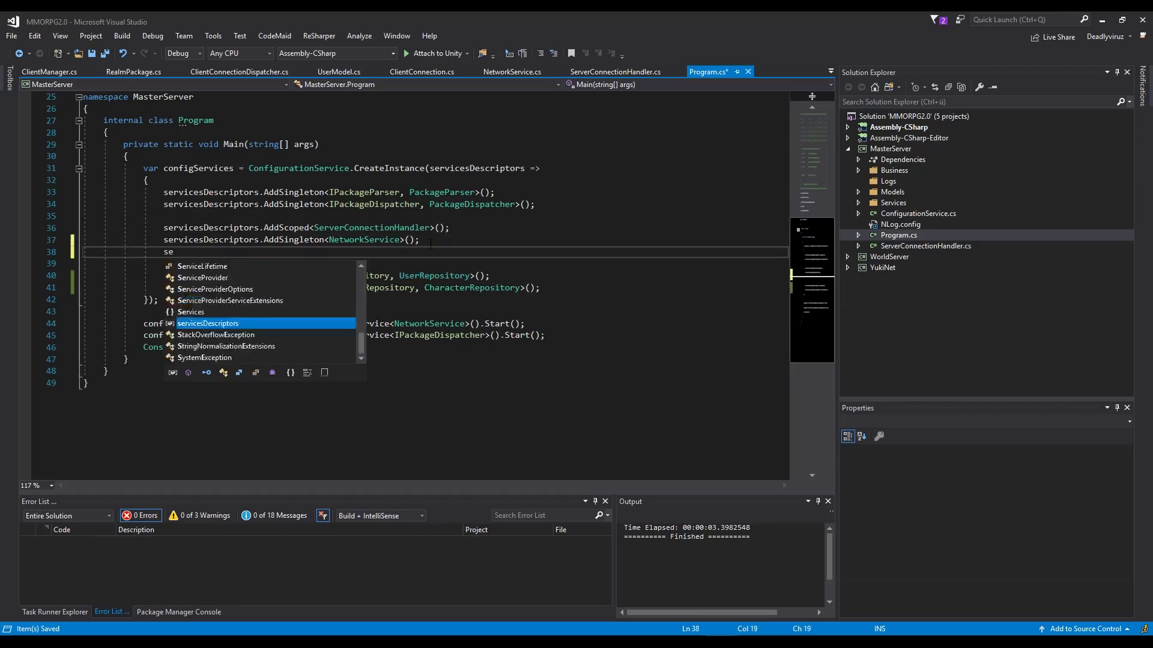
text(r)
key(Tab)
text(.)
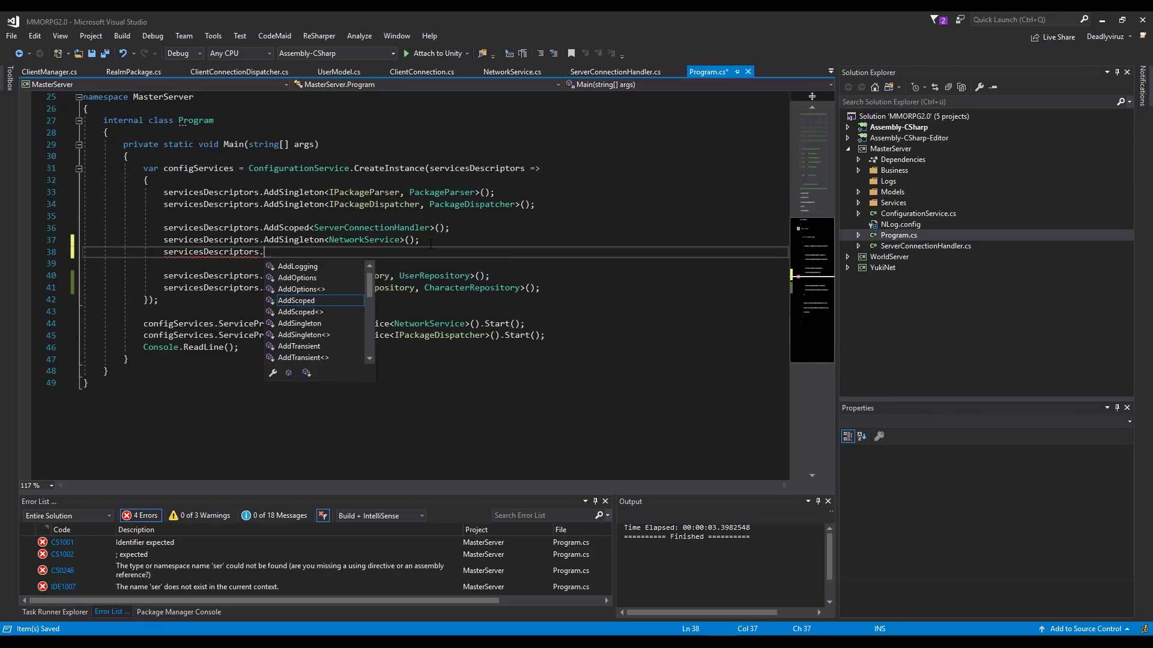
text(Add)
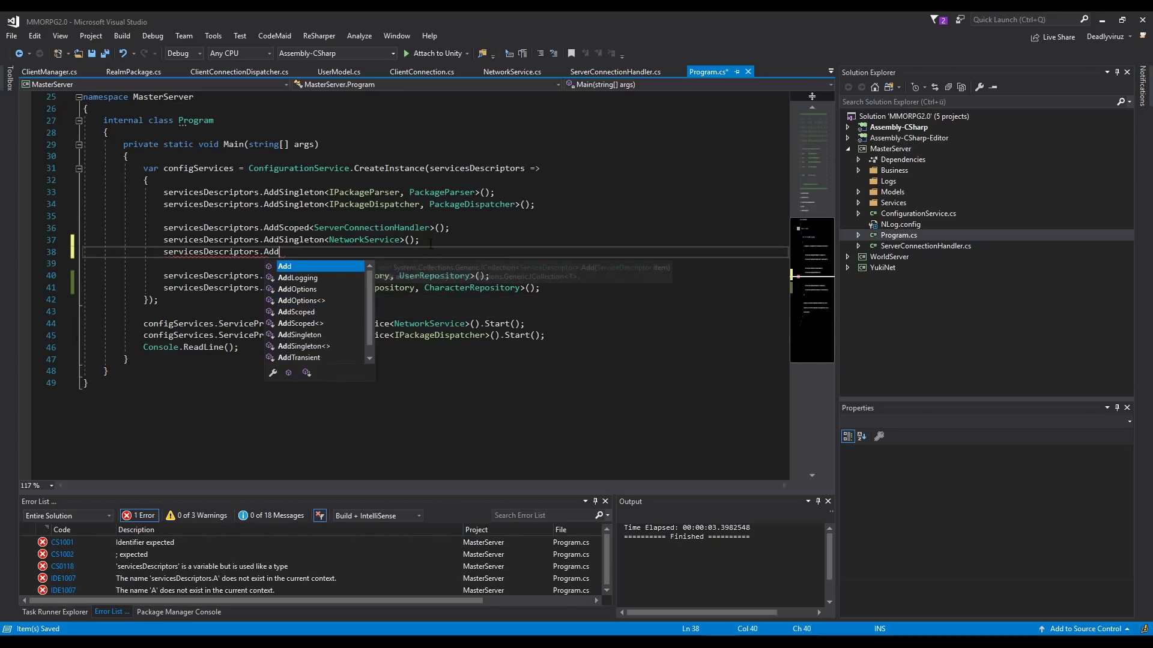
text(Si)
key(Down)
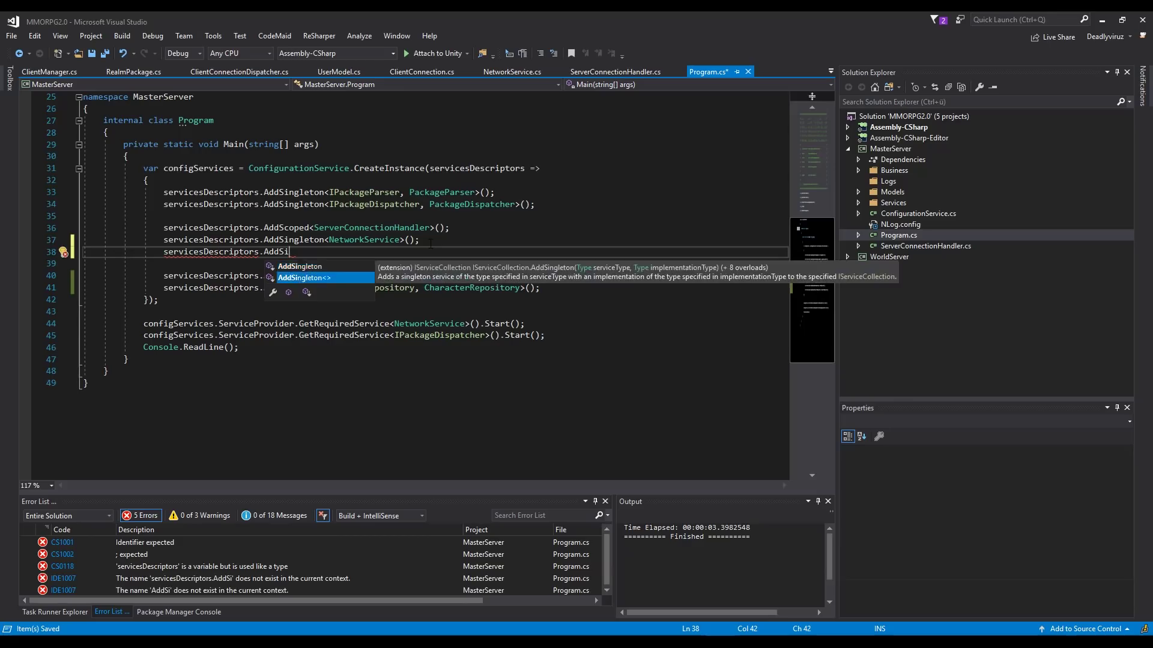
key(Tab)
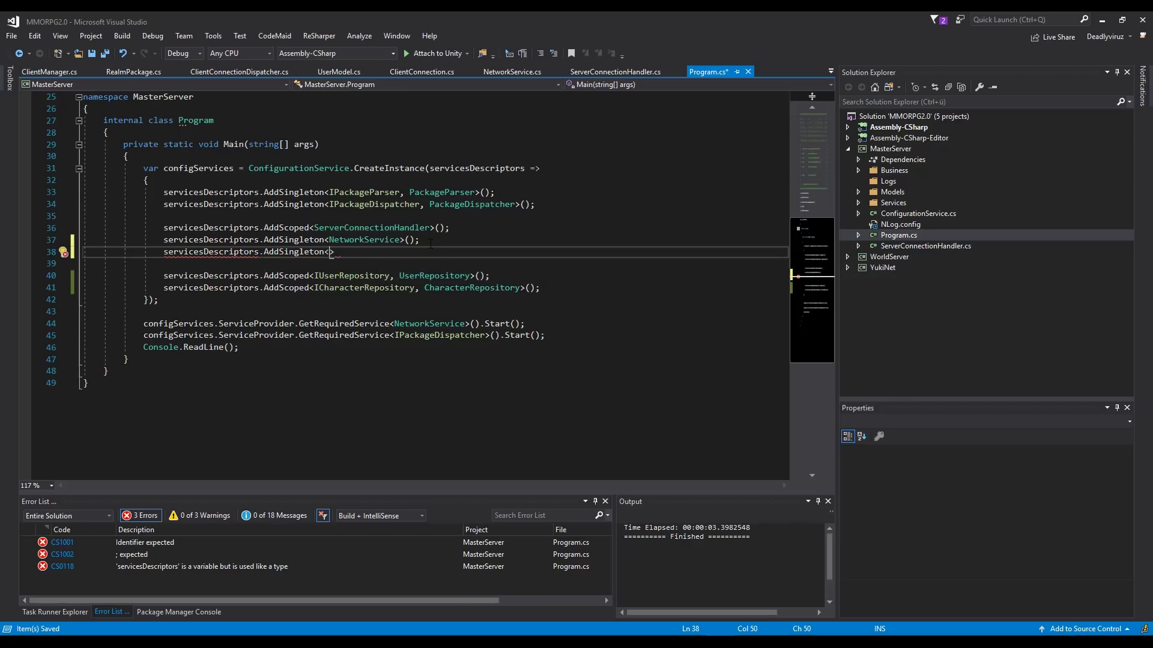
text(IAuth)
key(Tab)
text(, )
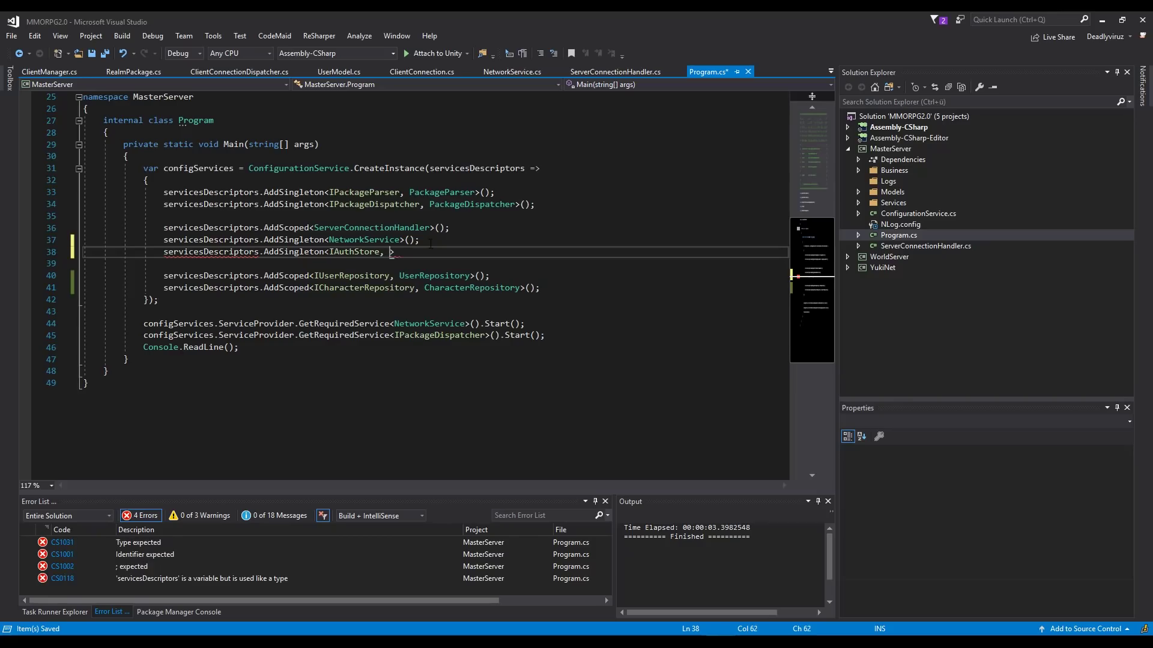
text(Auth)
key(Tab)
text(>)
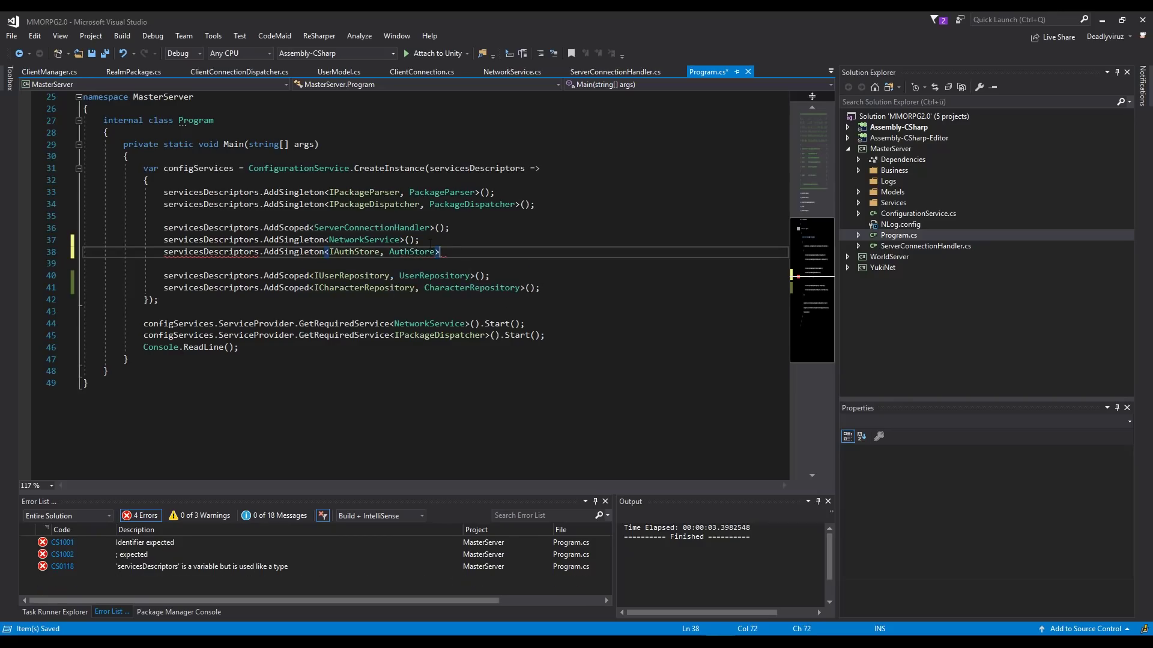
text(();)
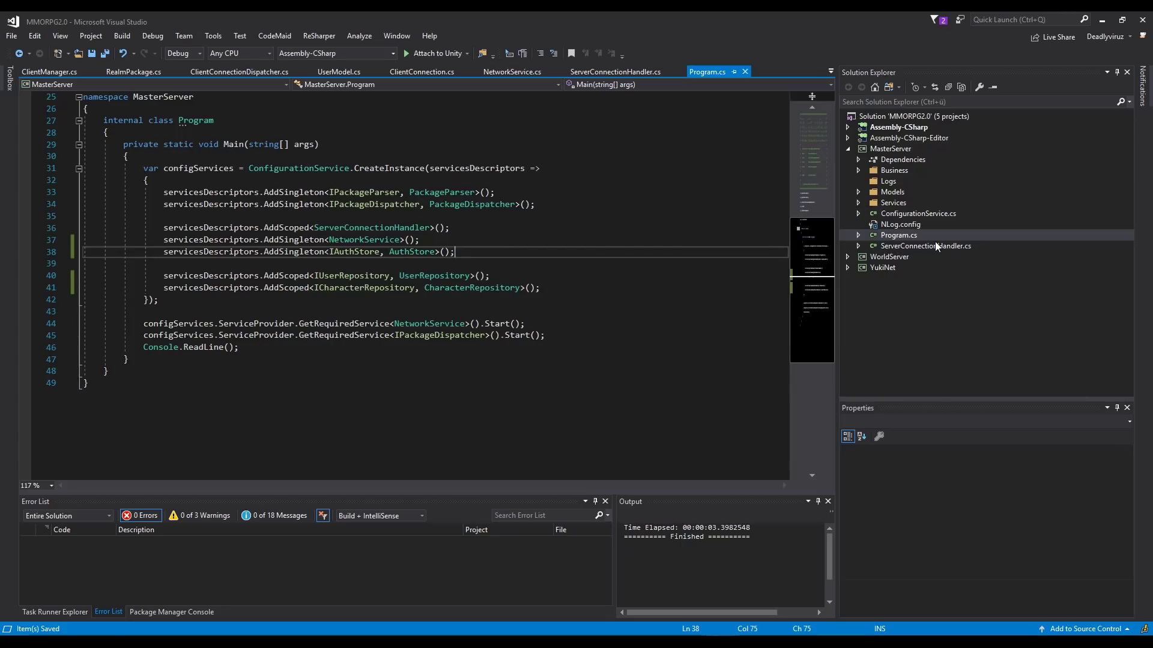
- Open ServerConnectionHandler.cs and place the caret after the HandleRaceSelection method
double_click(900, 248)
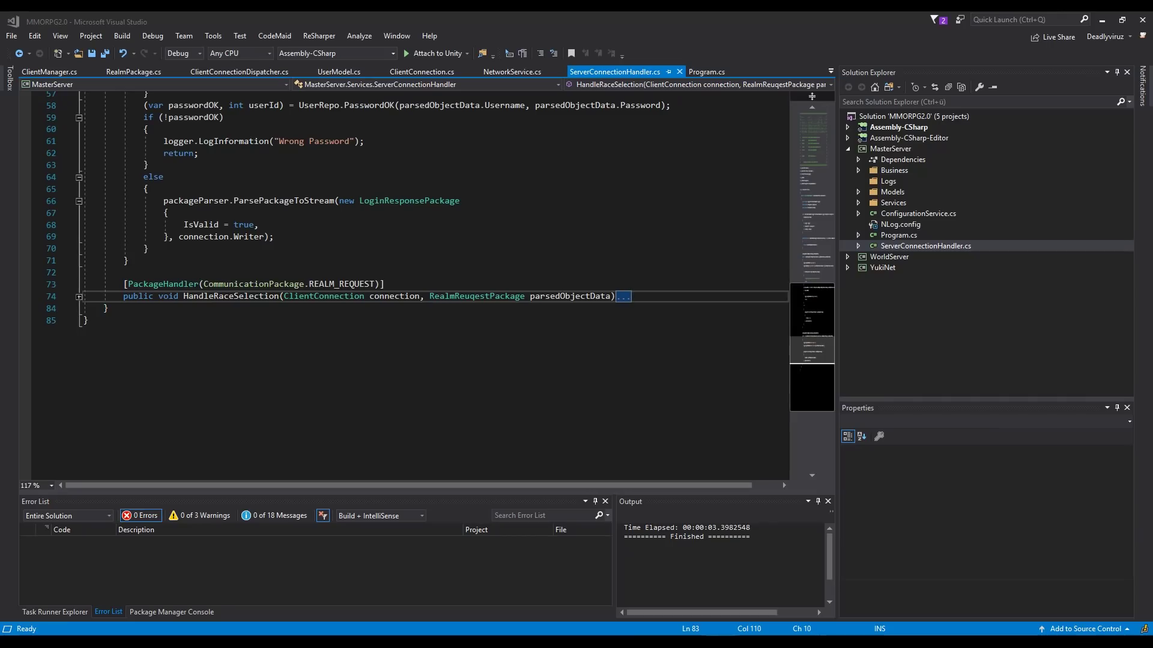
click(652, 300)
- Add a [PackageHandler(CommunicationPackage.CHAR_REQUEST)] attribute below HandleRaceSelection
key(Return)
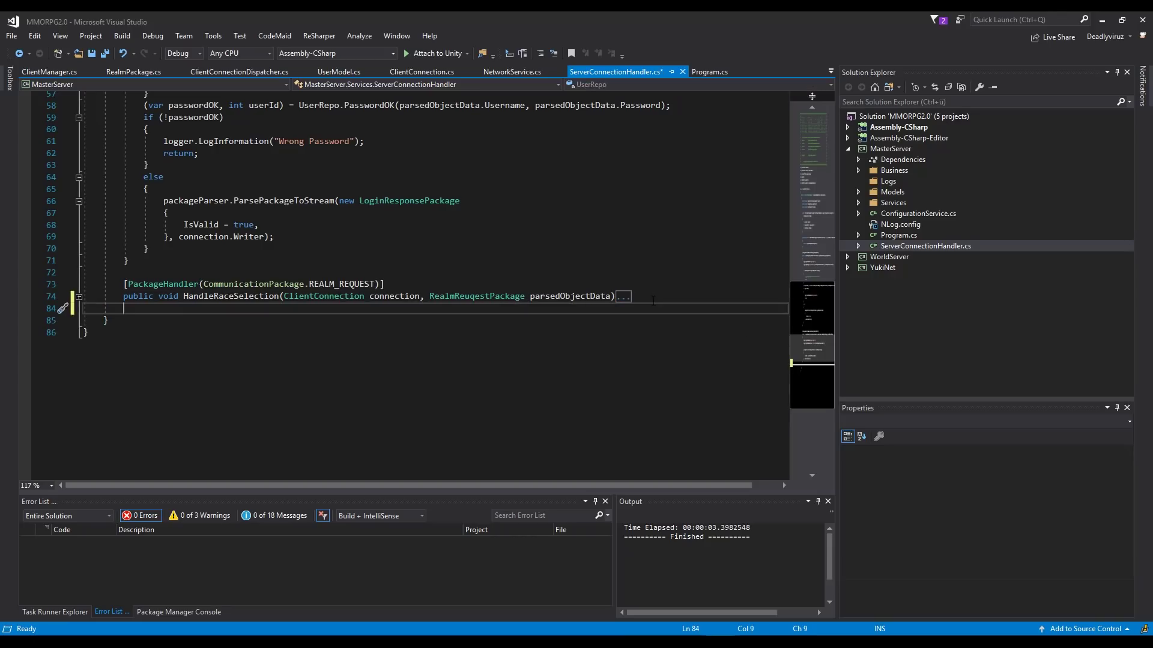
key(Return)
text({)
text(Pa)
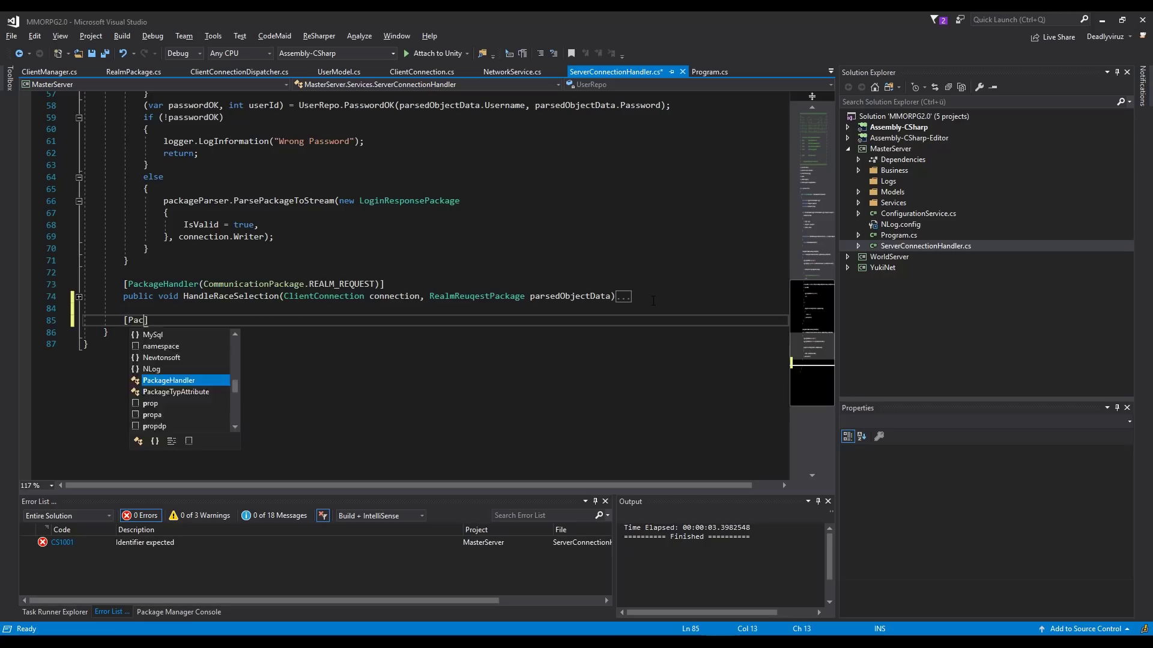
text(ckage)
key(Tab)
text(()
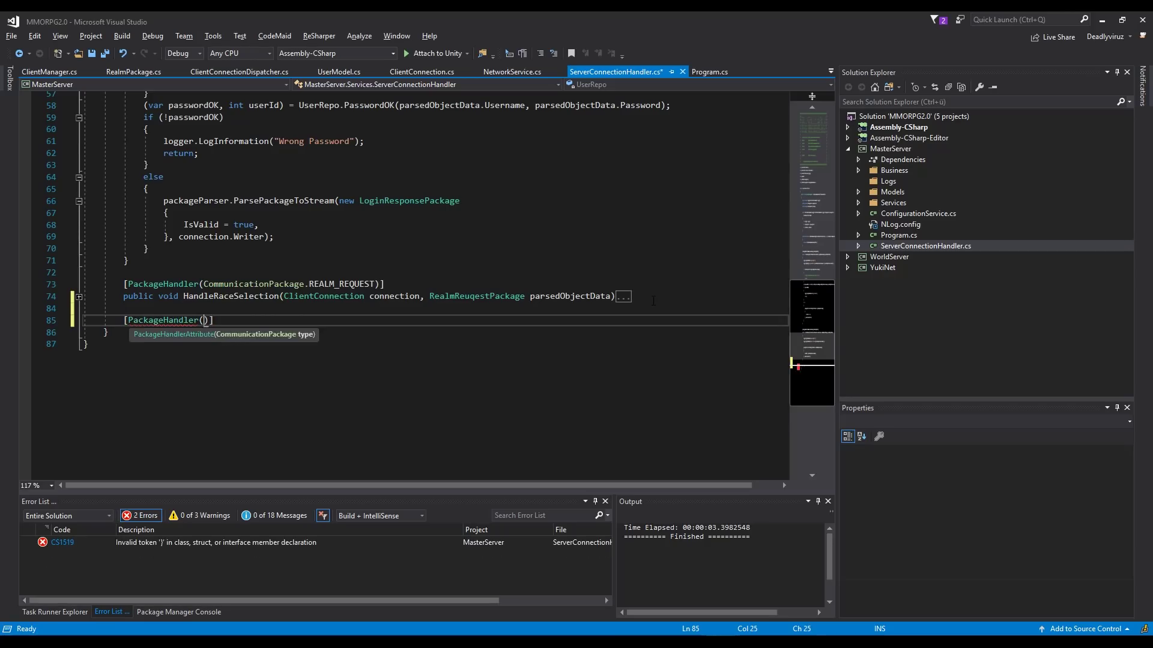
text(C)
key(Tab)
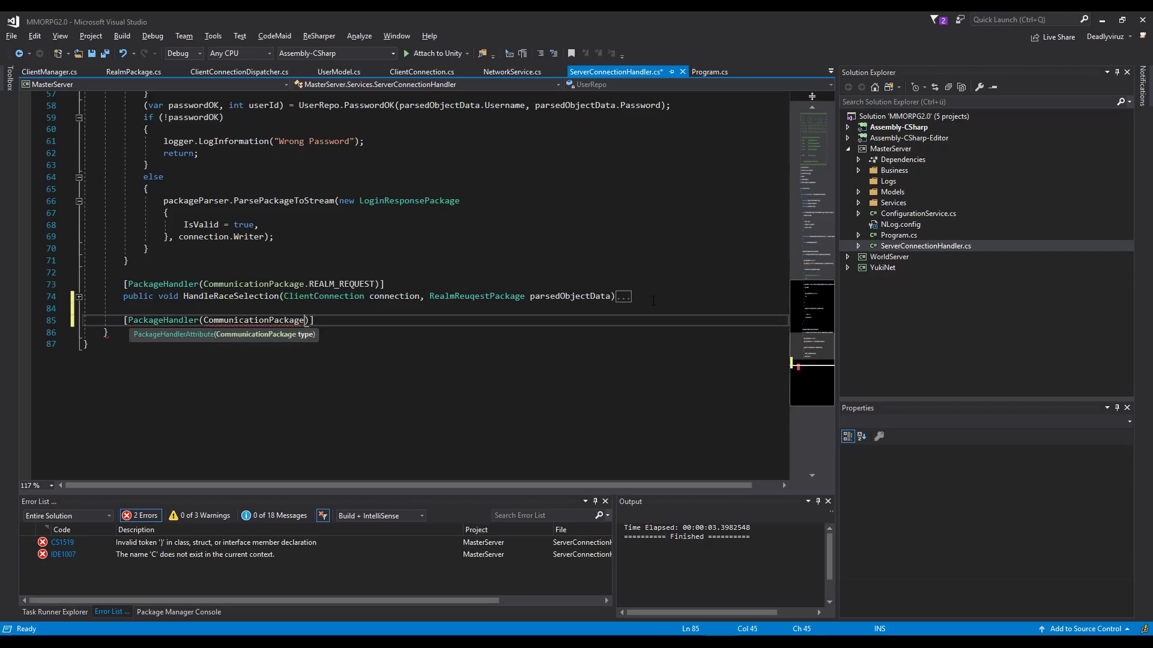
text(.Char)
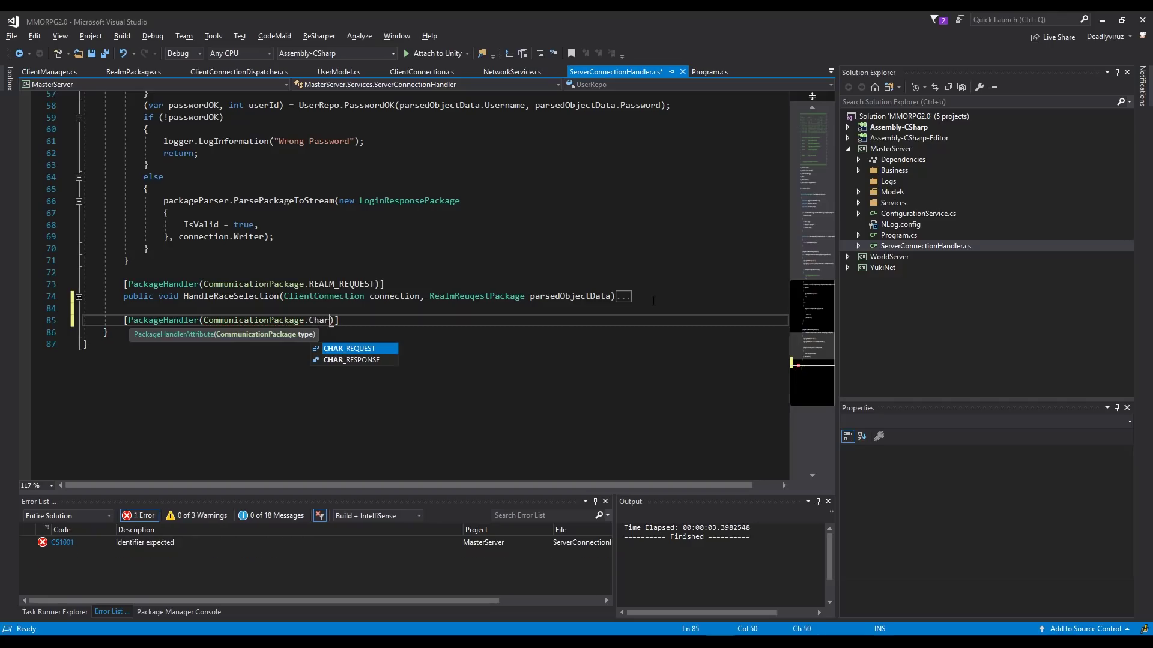
key(Down)
key(Up)
key(Tab)
key(Right)
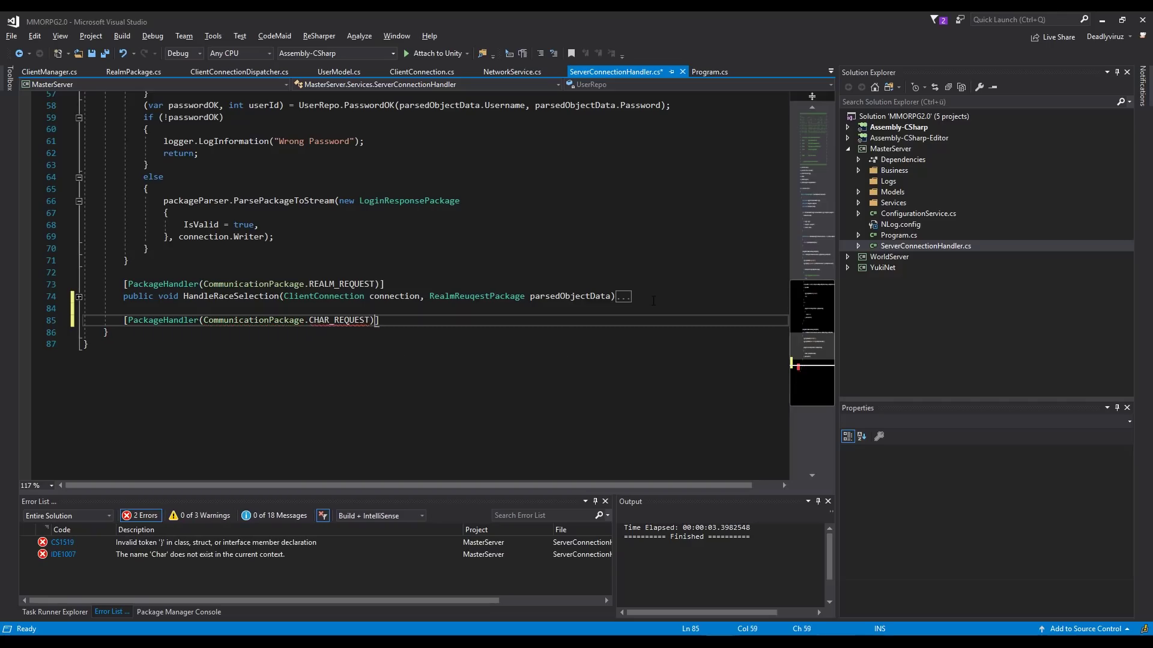
key(Right)
key(Return)
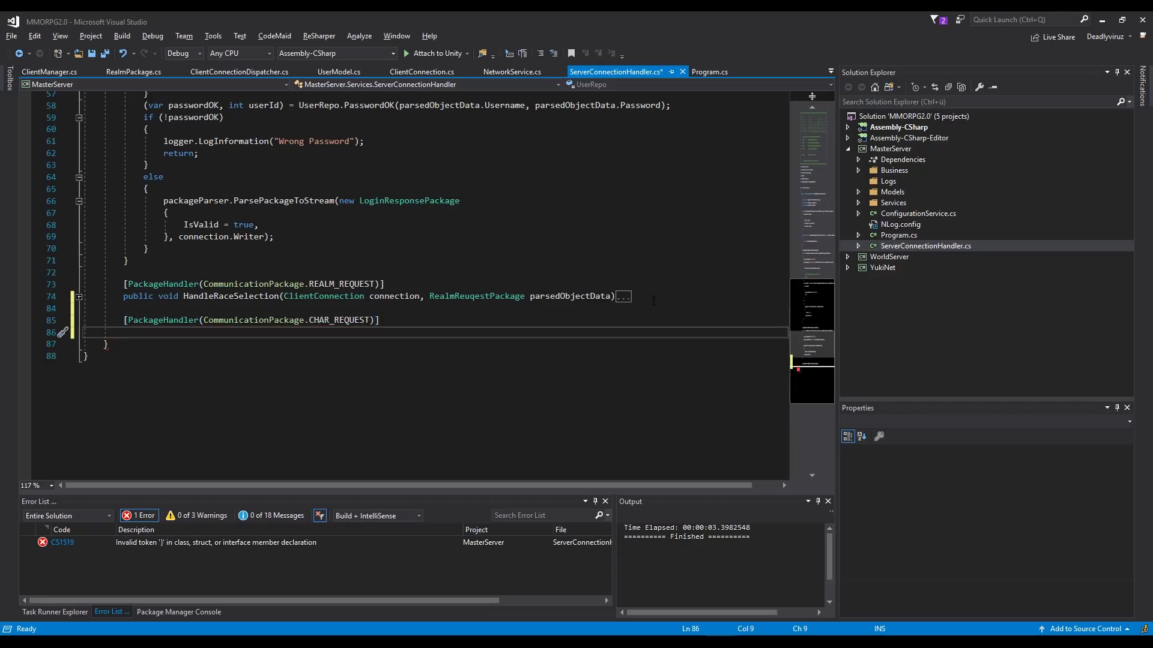
text(public)
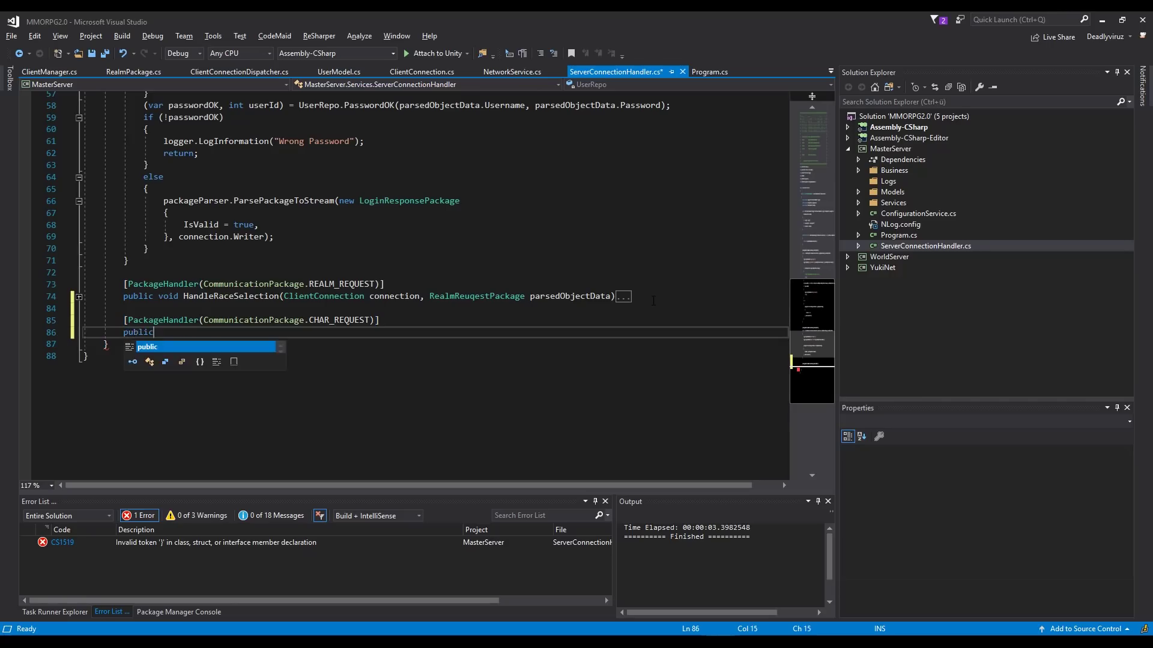
text( void Handle)
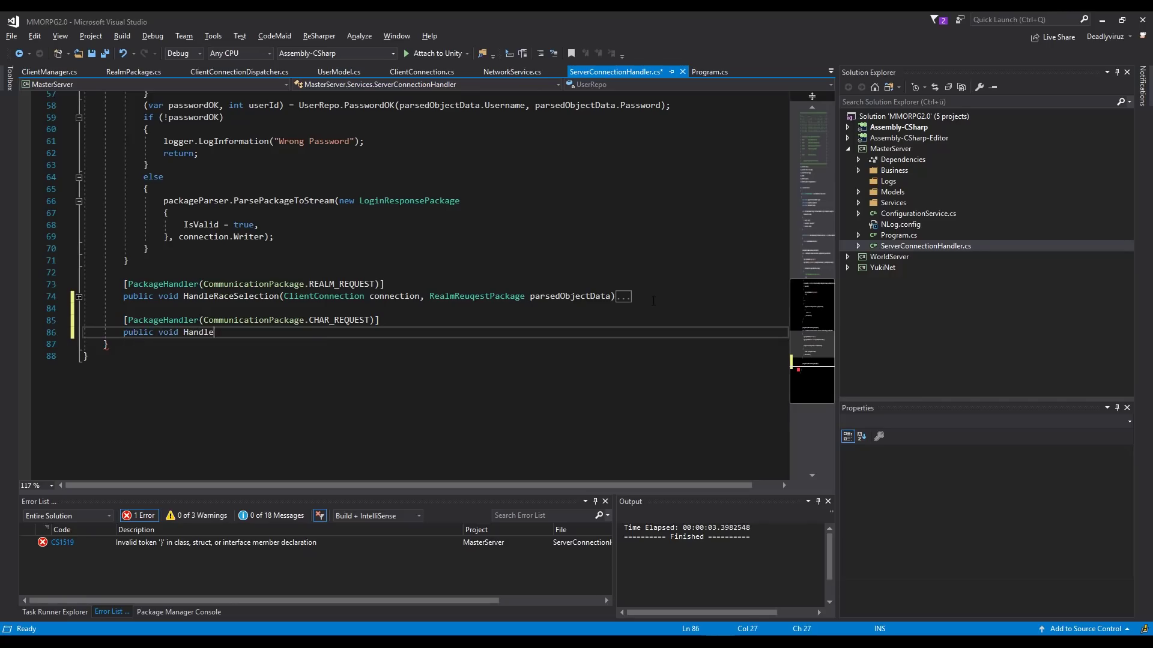
text(CharacterCr)
text(eati)
text(on(N)
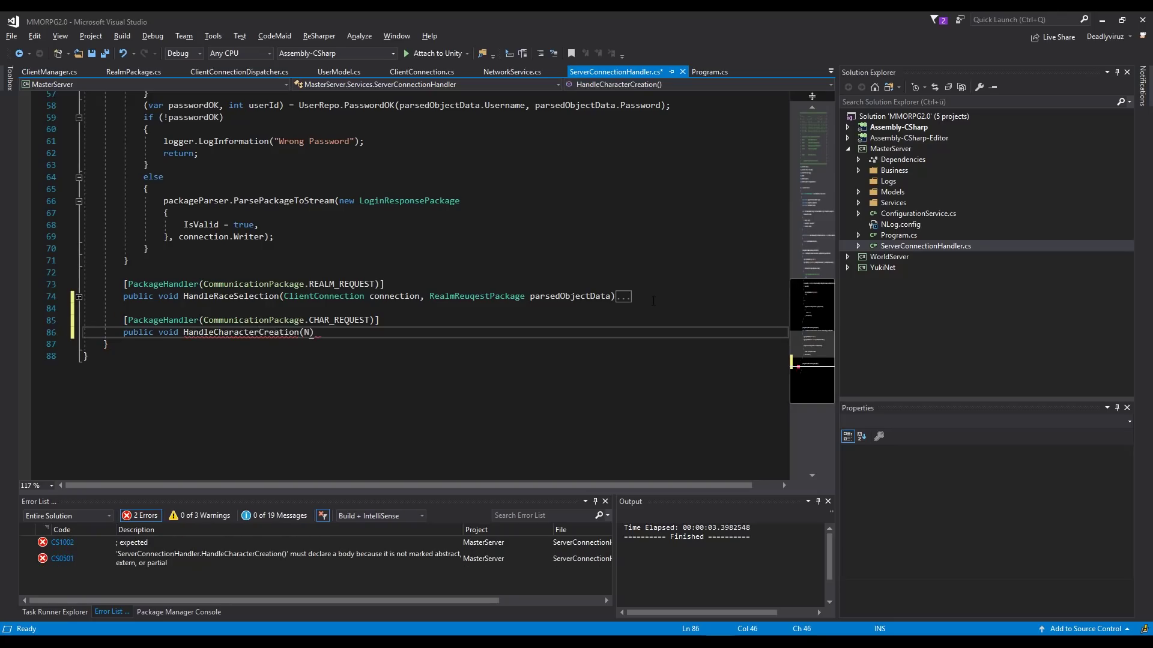
- Write HandleCharacterCreation(ClientConnection connection, CharacterCreationRequestPackage parsedObjectData) as the method signature
key(ctrl+space)
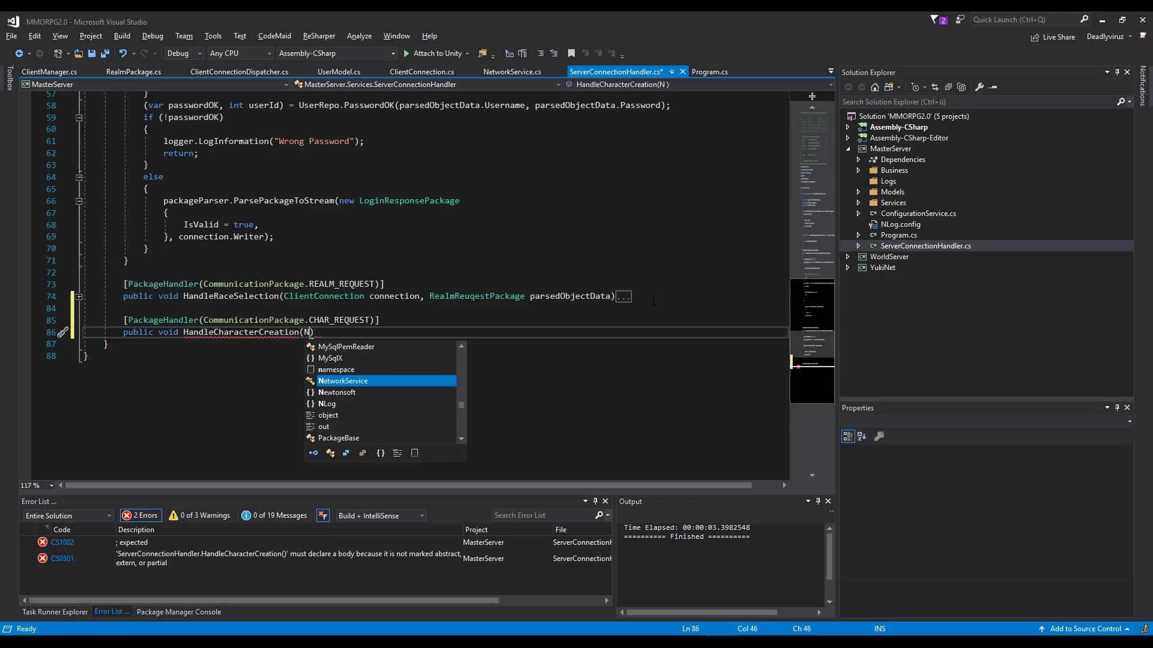
text(Ne)
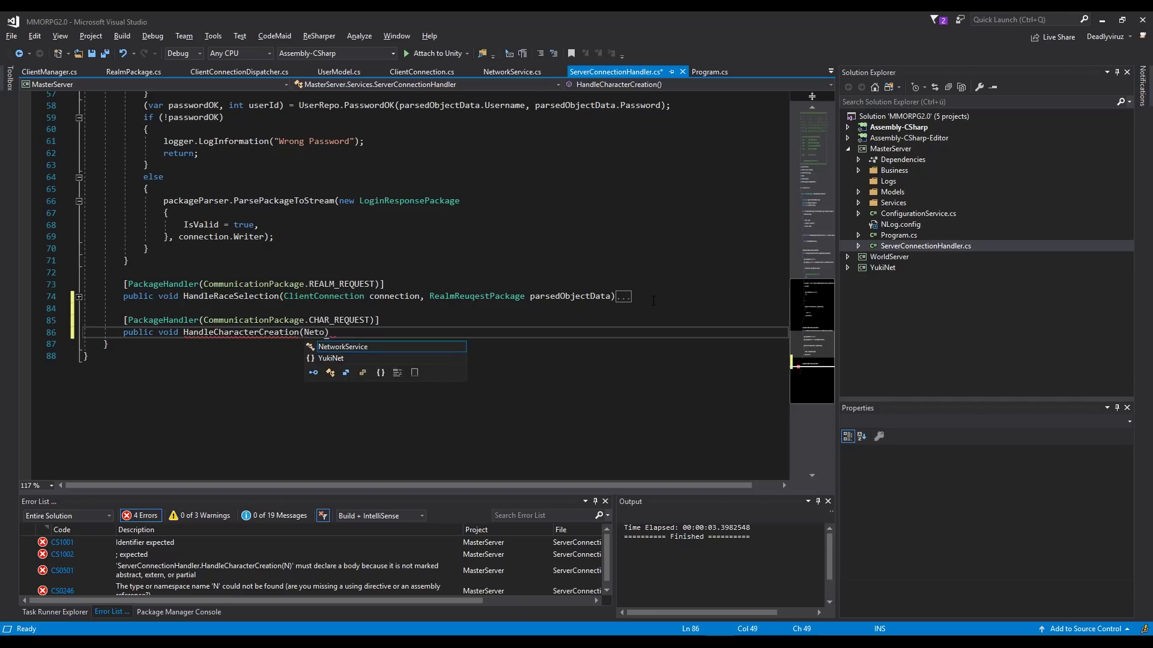
key(BackSpace)
key(BackSpace)
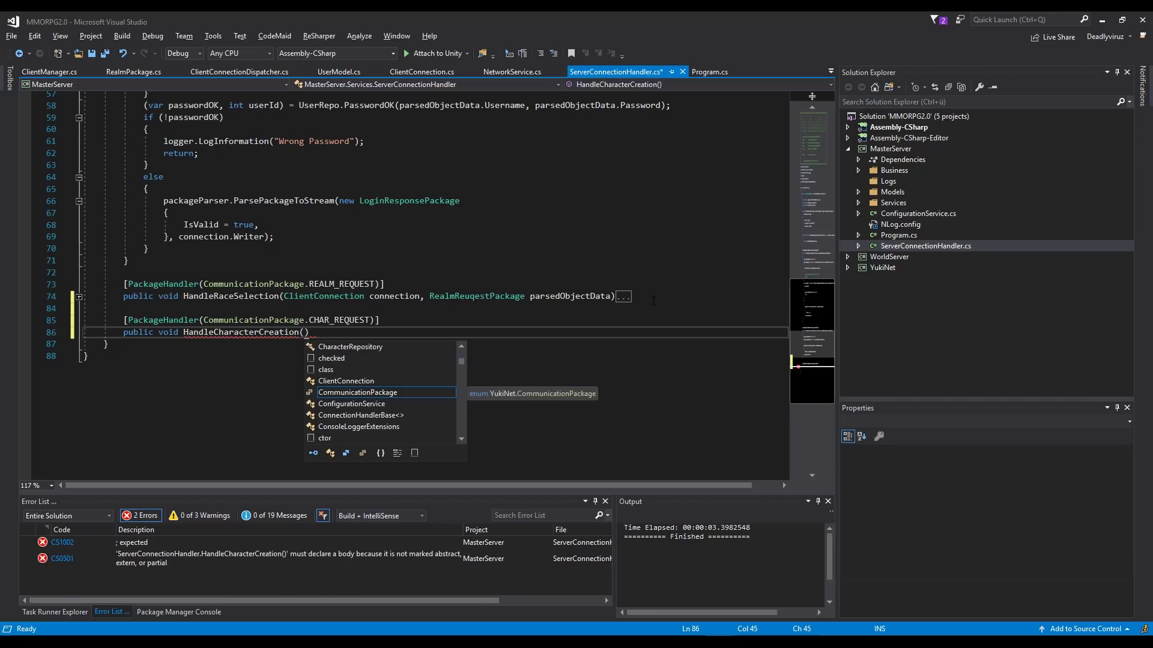
text(ClientConnection )
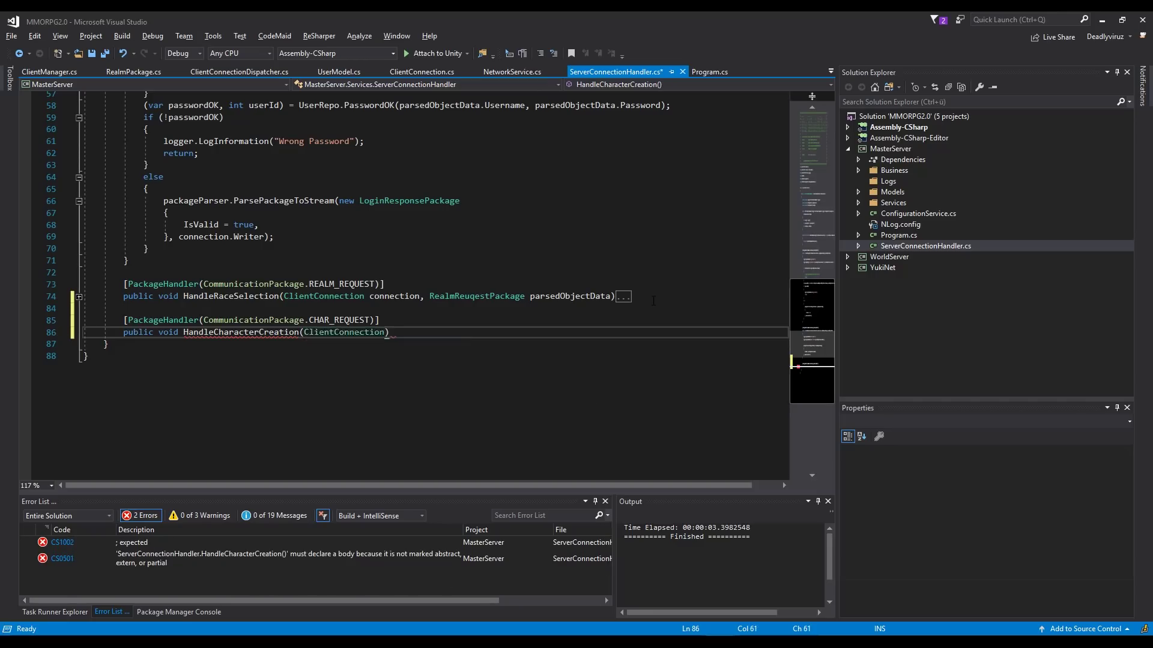
text(connection)
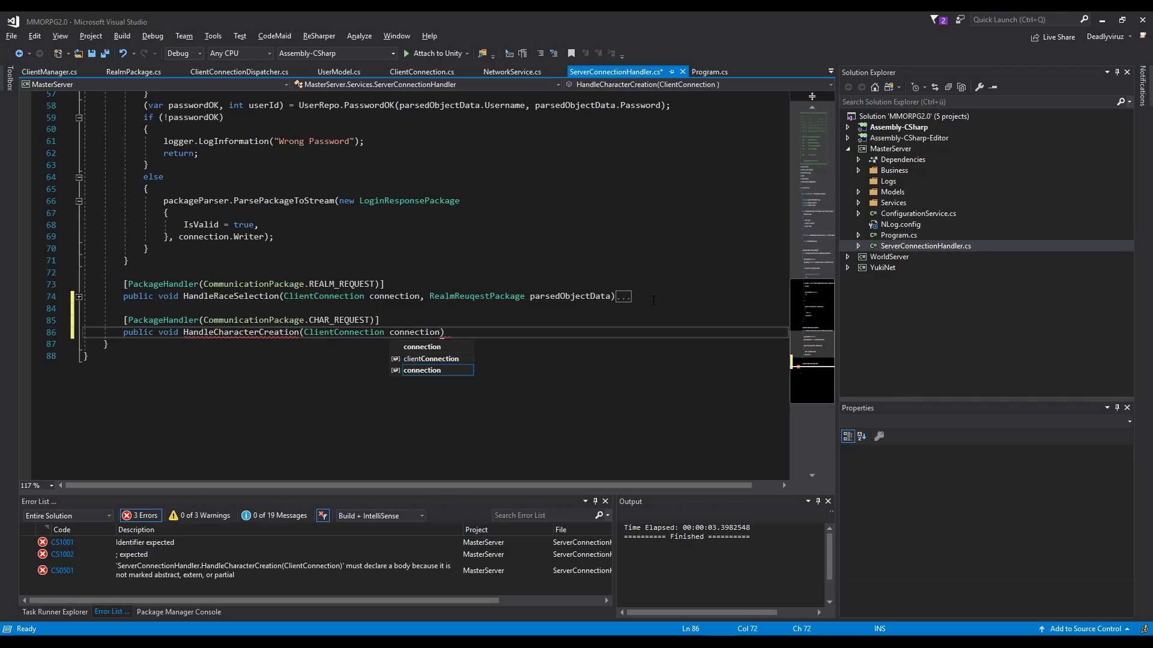
text(, )
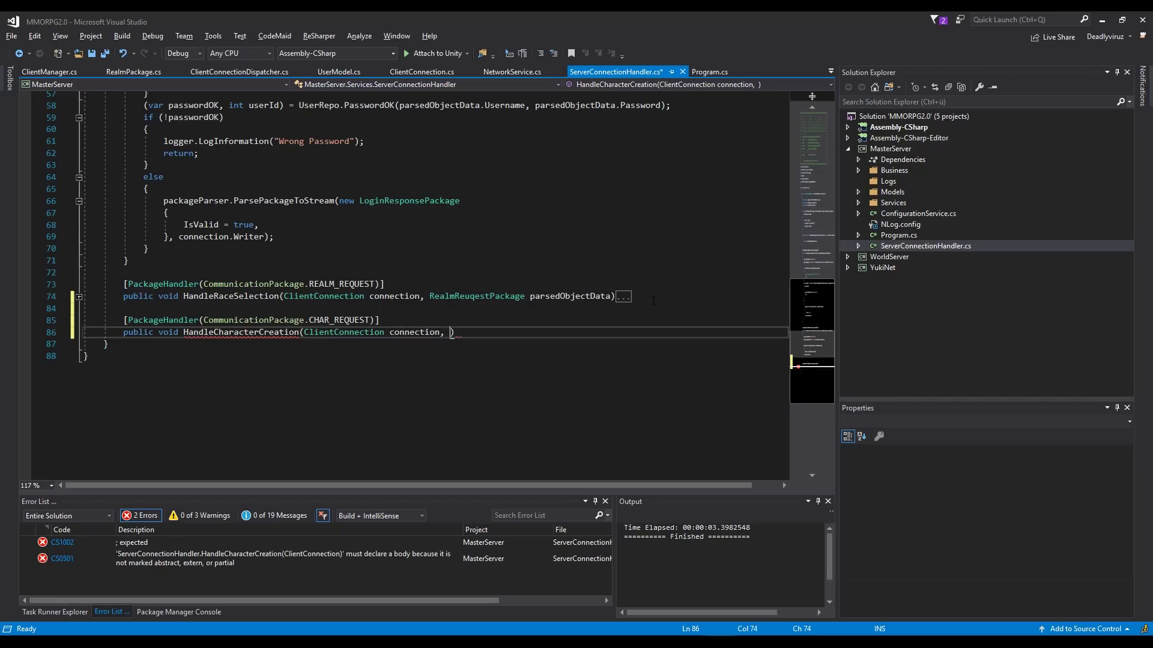
text(Charac)
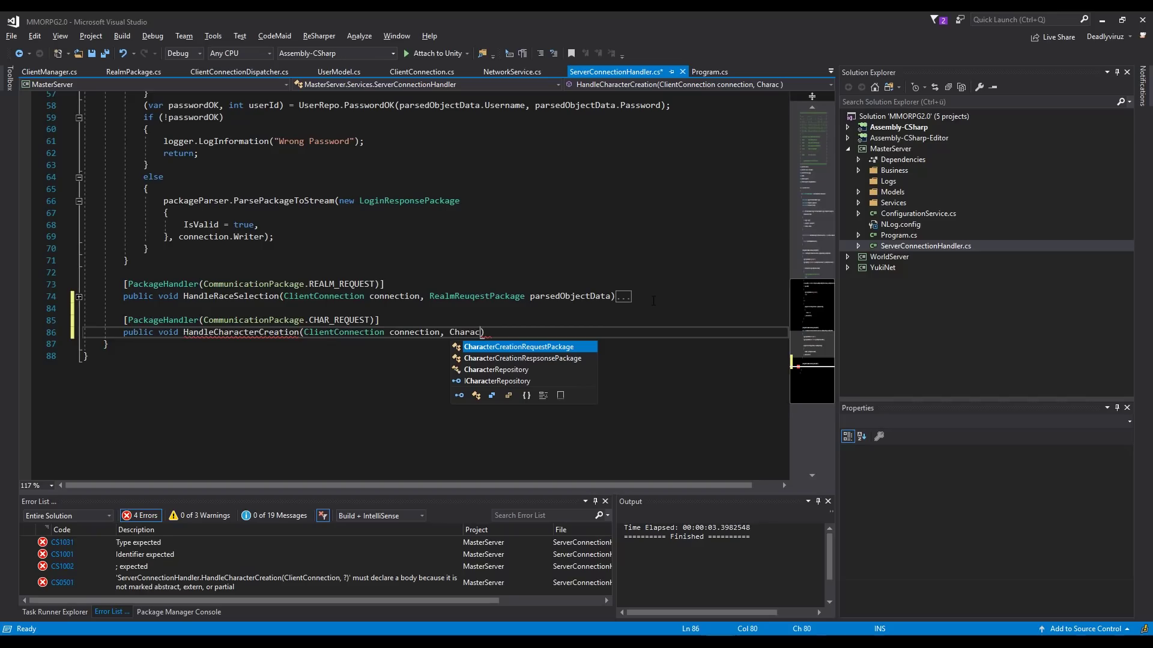
key(Tab)
text(par)
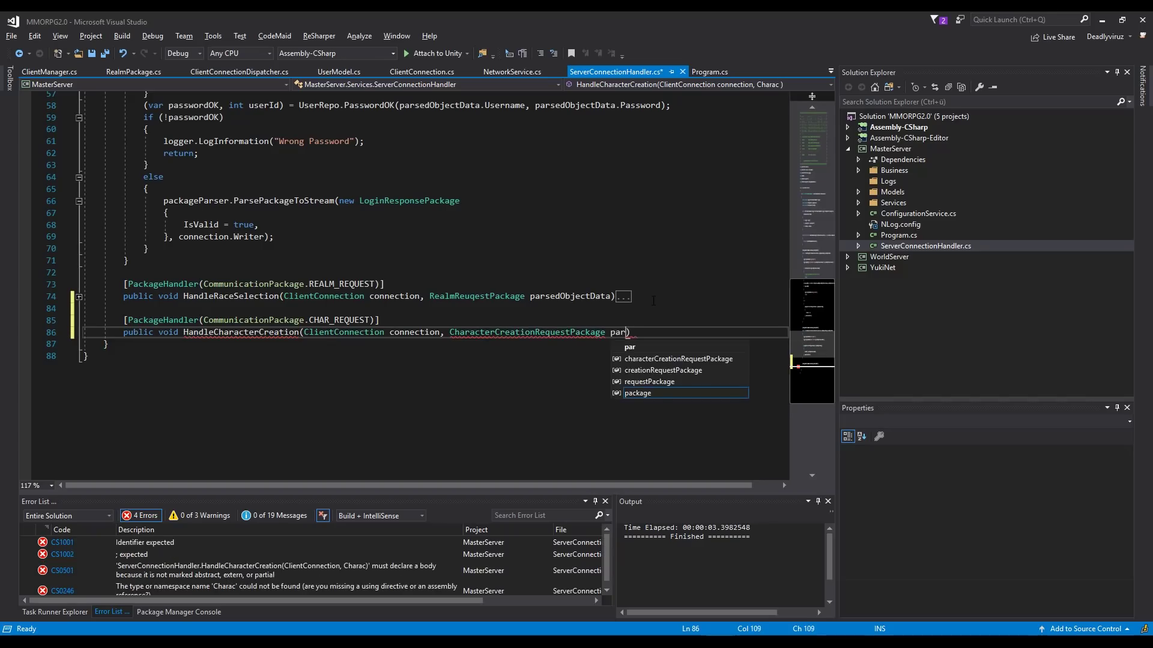
text(sed)
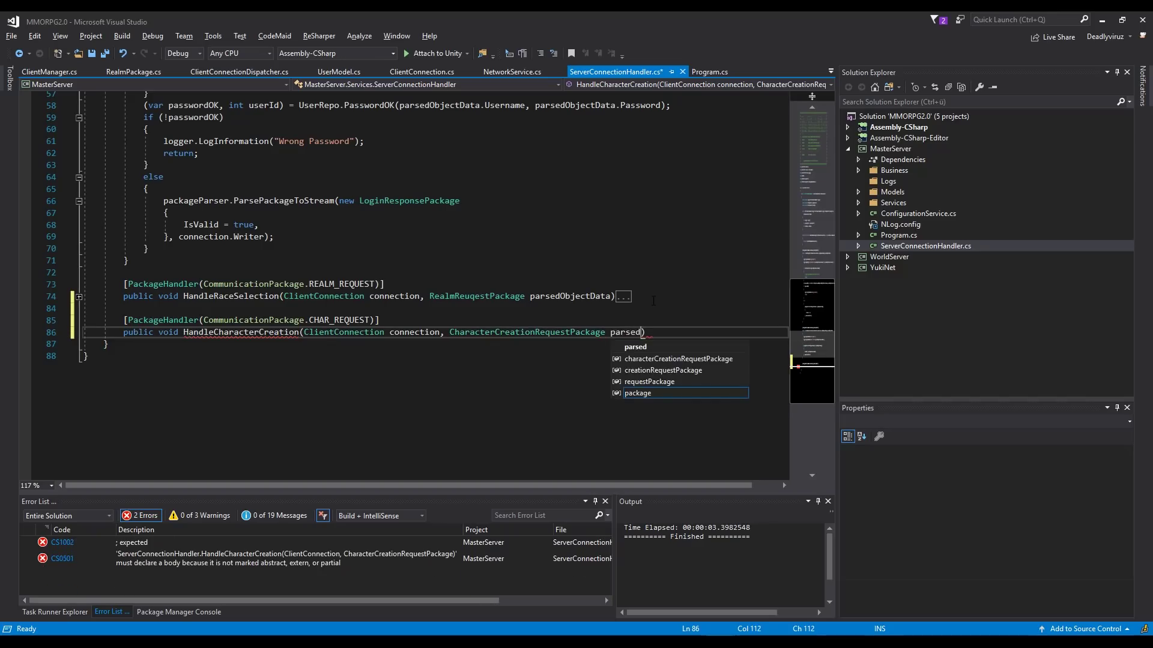
text(O)
text(bject)
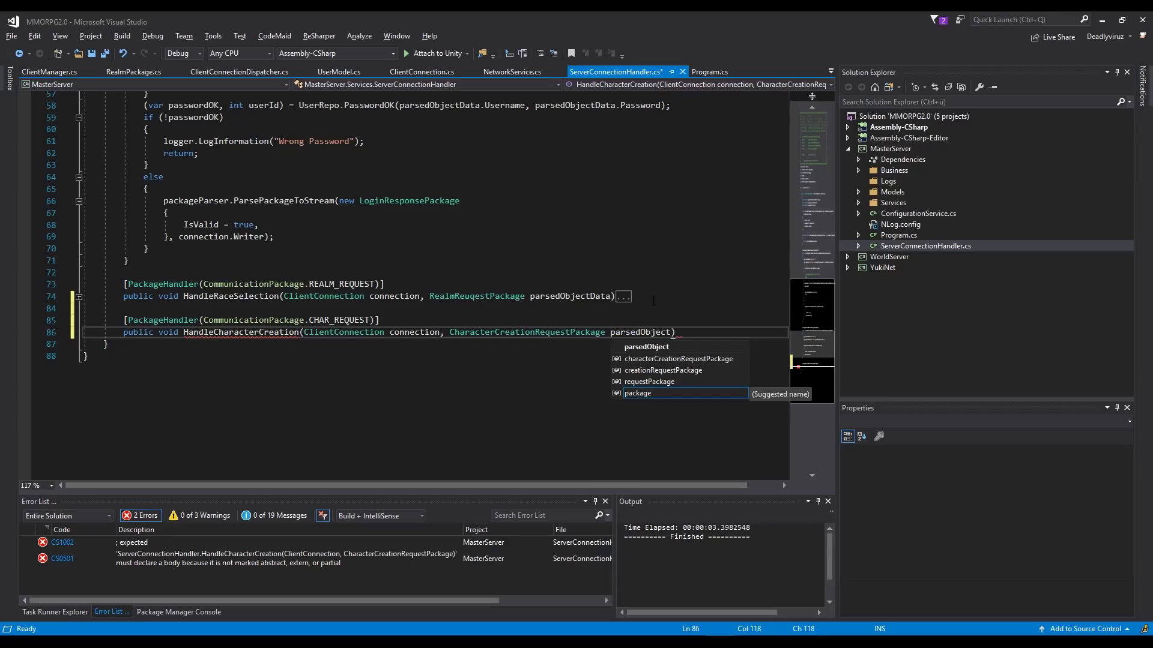
text(Data))
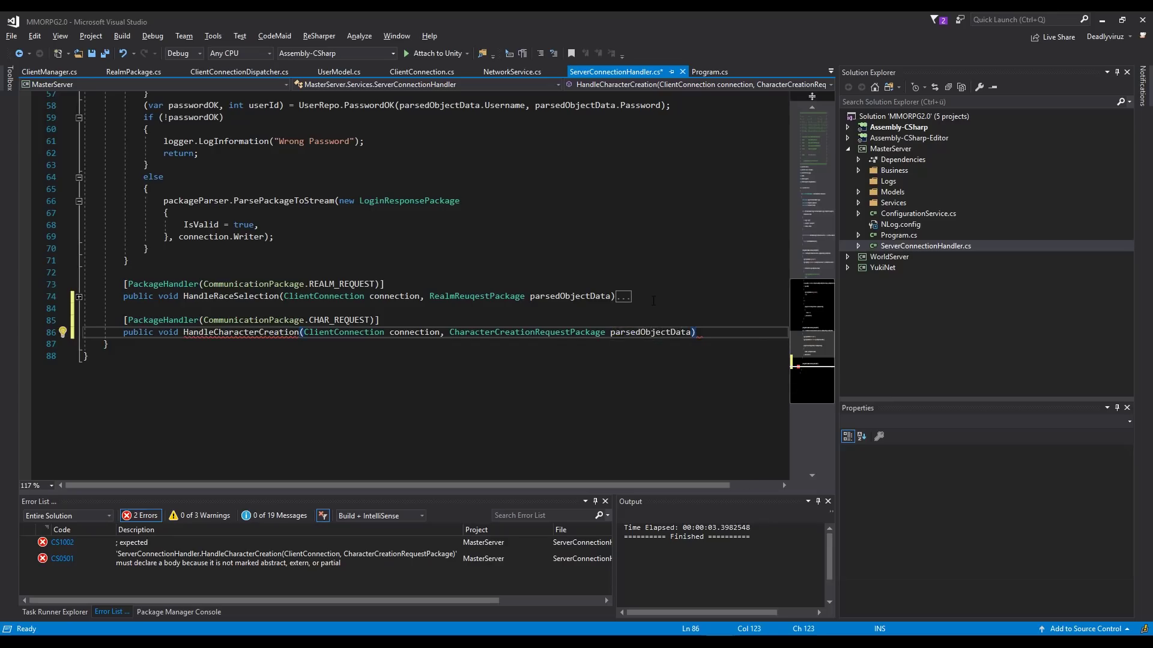
- Give HandleCharacterCreation a body, save, and paste in HandleRaceSelection's Race Request logging line
key(Return)
text({)
key(Return)
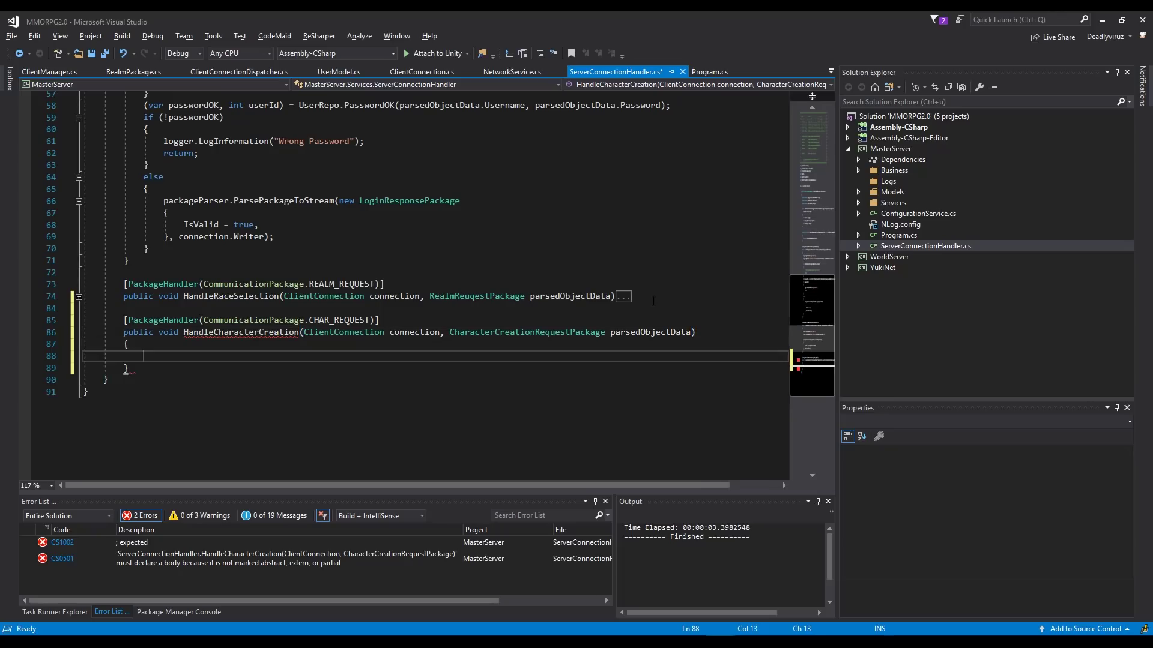
key(ctrl+s)
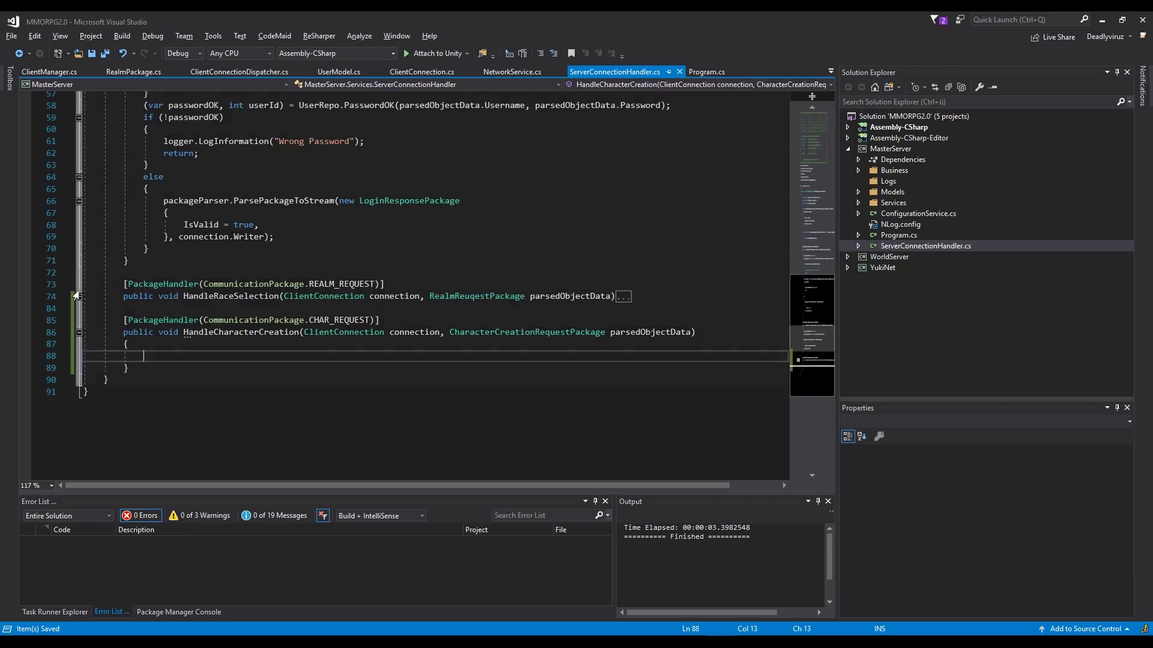
key(ctrl+m)
key(ctrl+l)
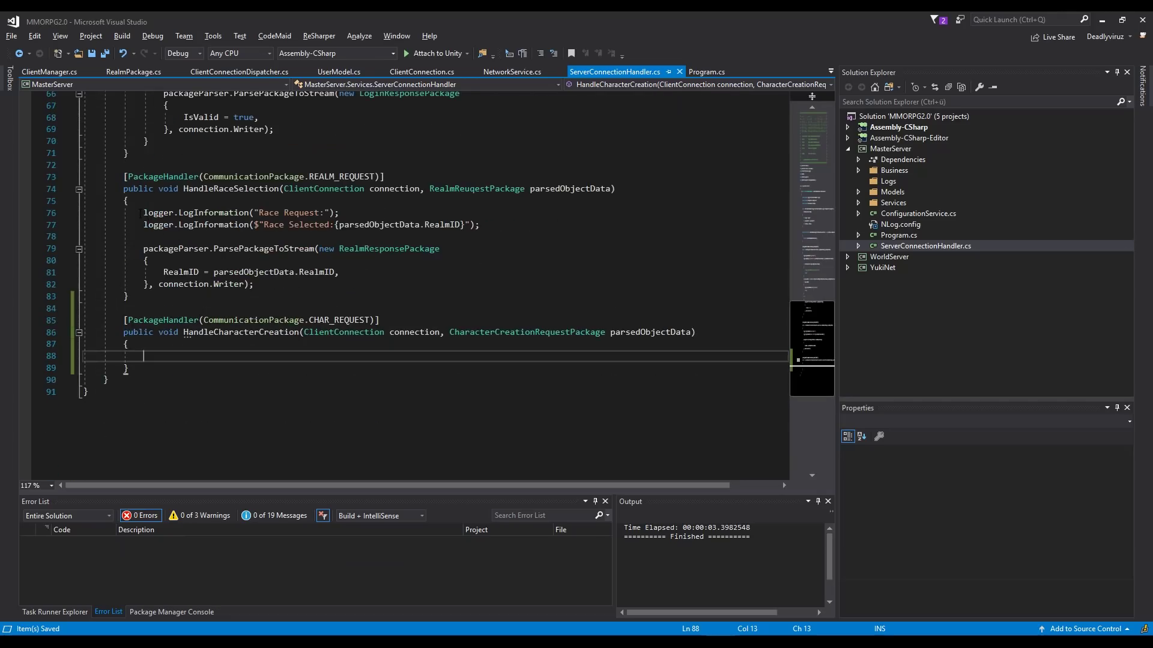
drag(141, 212, 339, 213)
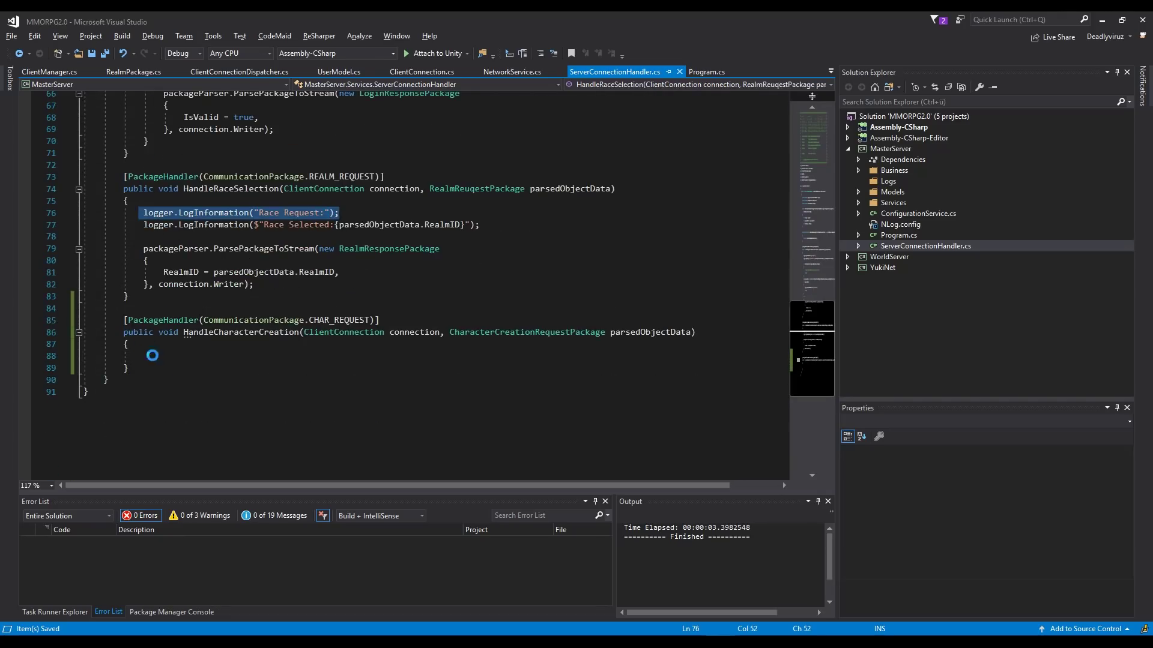
click(146, 356)
text(logger.LogInformation("Race Request:");)
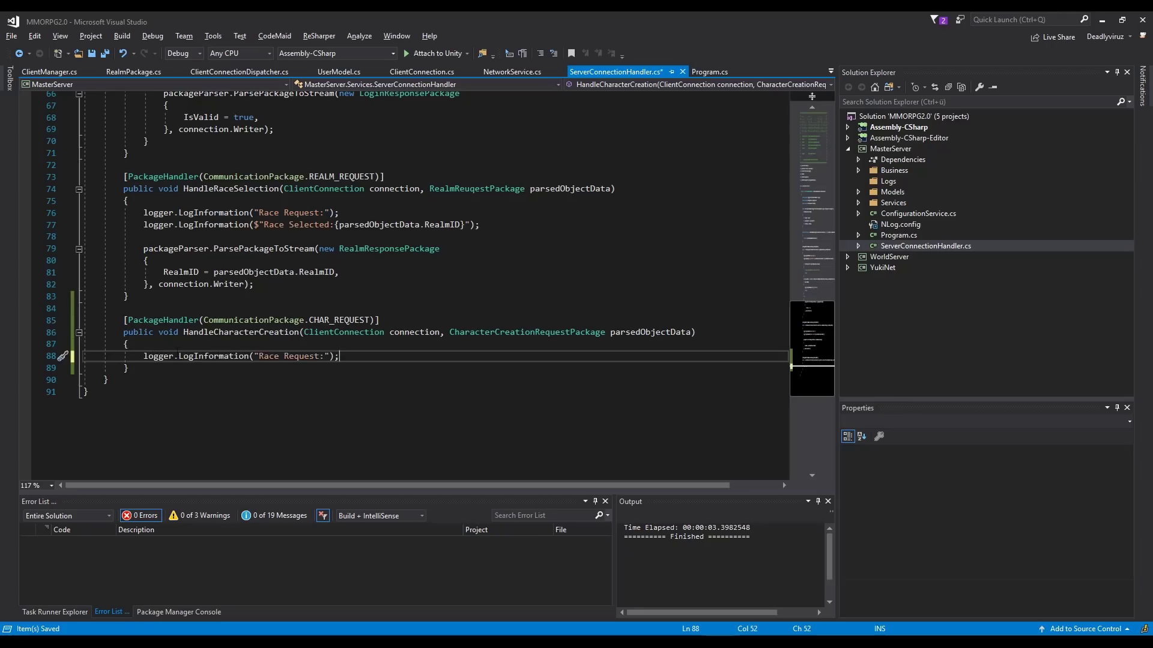
- Edit the pasted log into a $-interpolated 'CharCreation Request from' message referencing authStore
click(256, 356)
text($)
key(BackSpace)
text($)
key(Right)
key(Right)
key(Right)
key(BackSpace)
key(BackSpace)
key(BackSpace)
text(CharC re)
text(ation)
key(BackSpace)
text(from)
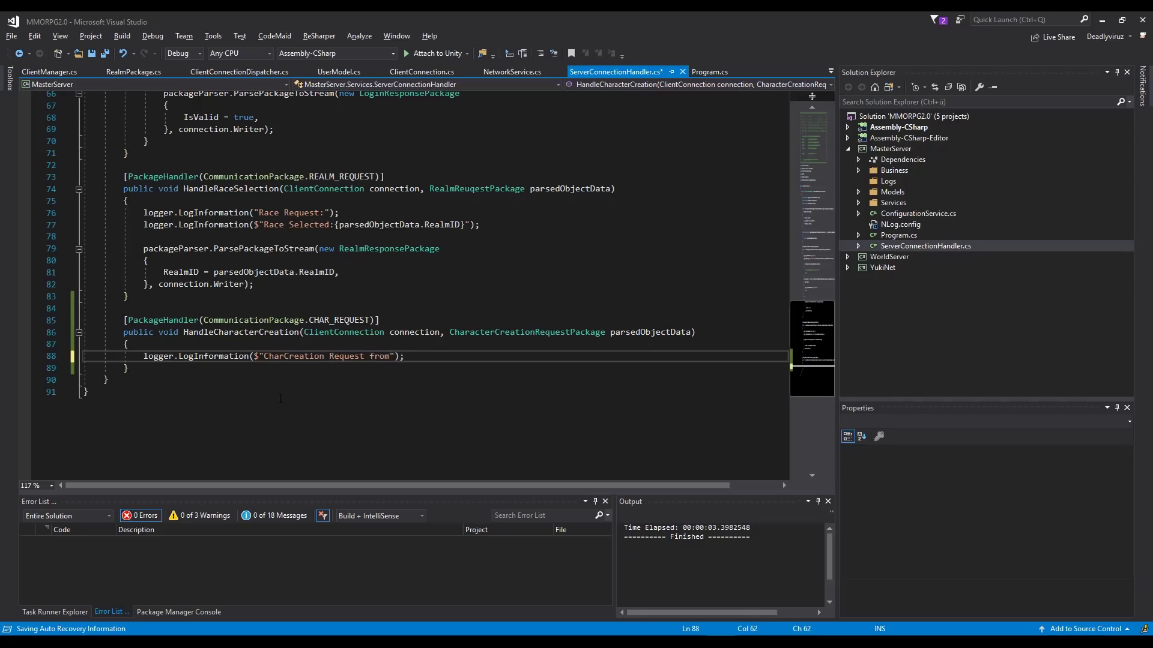
text( {)
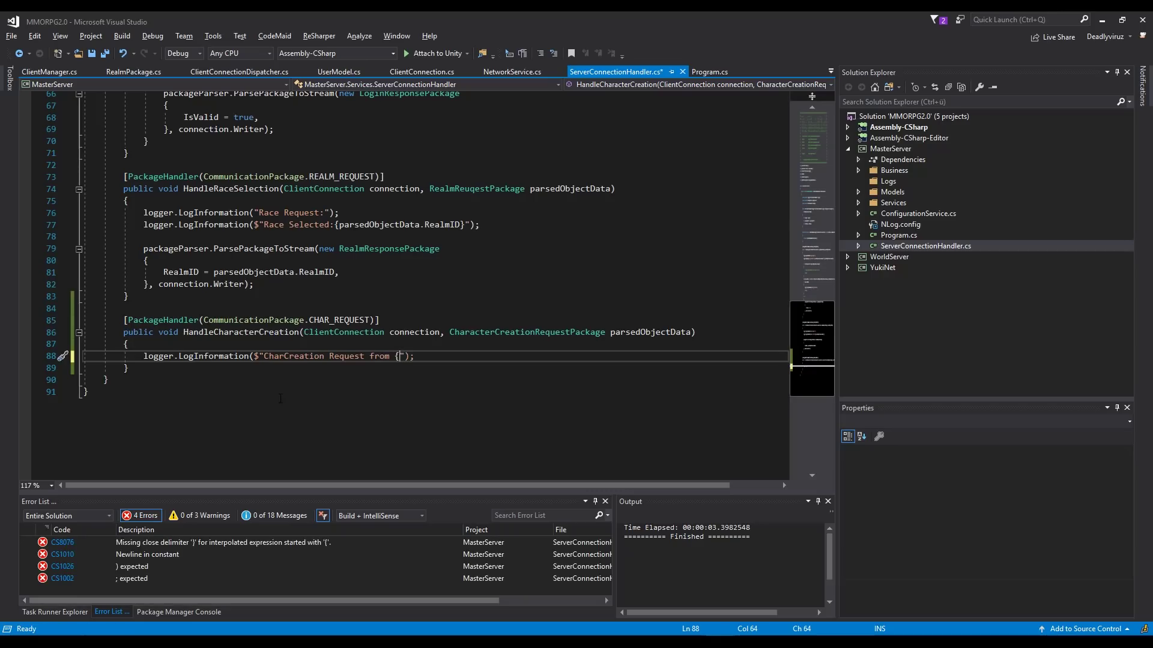
text(authSt)
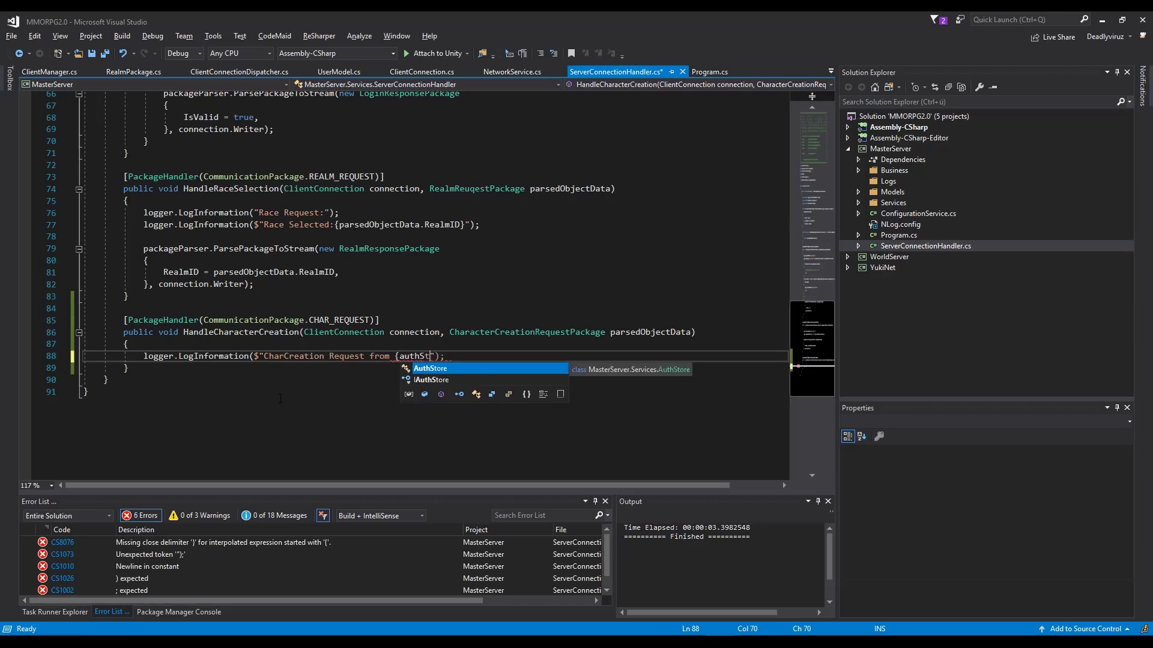
text(ore)
scroll(415, 284, up, 6)
scroll(414, 284, up, 6)
scroll(414, 284, up, 7)
scroll(394, 297, down, 2)
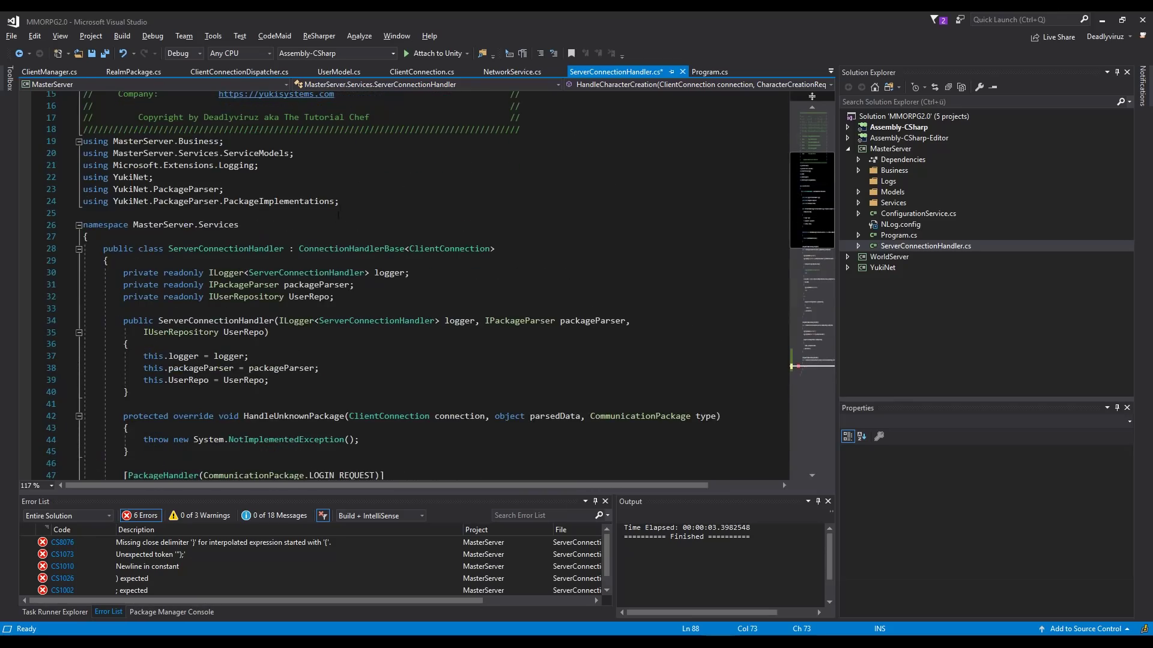
- Add a readonly ICharacterRepository CharacterRepo field after the UserRepo field
click(394, 296)
key(Return)
text(p)
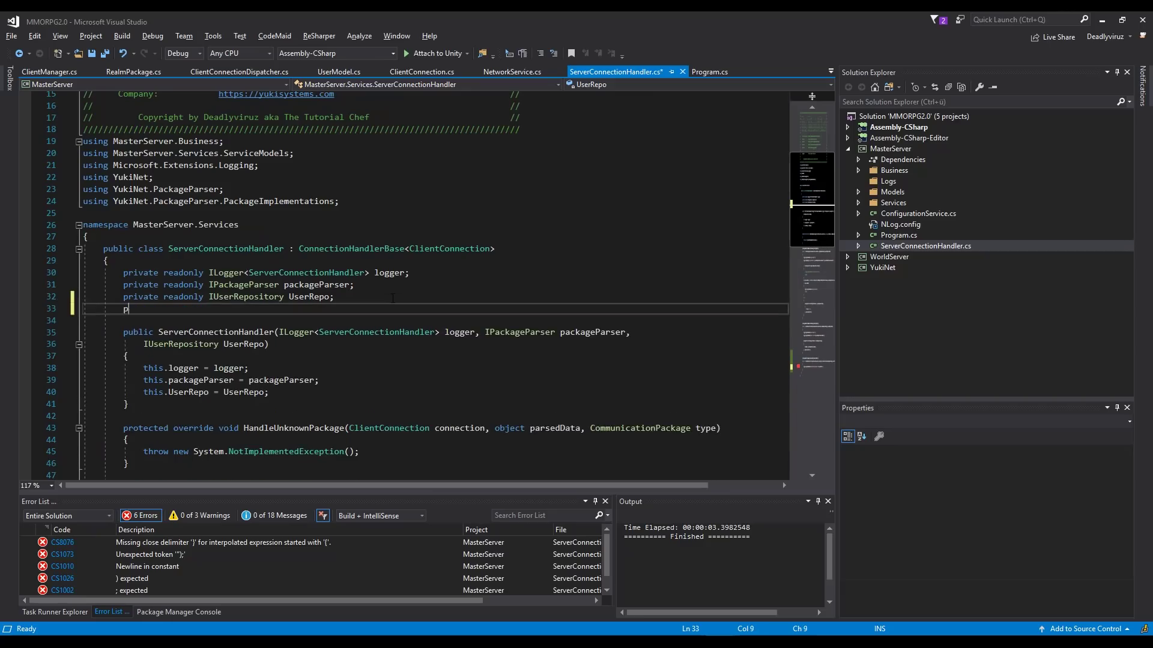
text(ublic)
key(BackSpace)
key(BackSpace)
key(BackSpace)
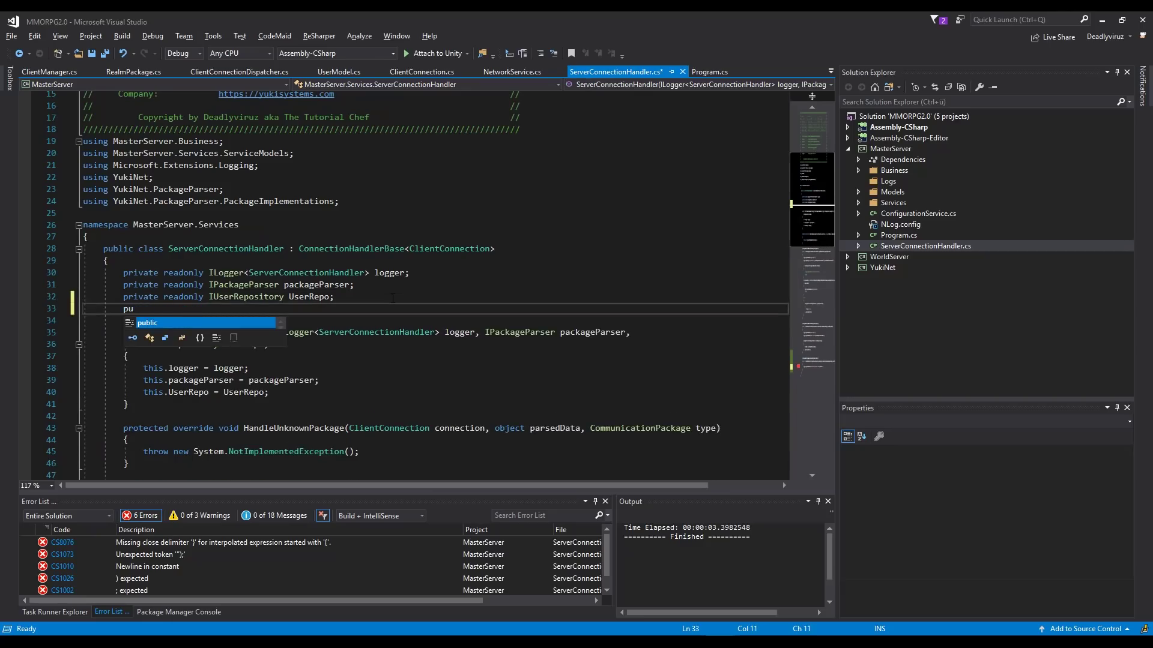
key(BackSpace)
text(rivate rea)
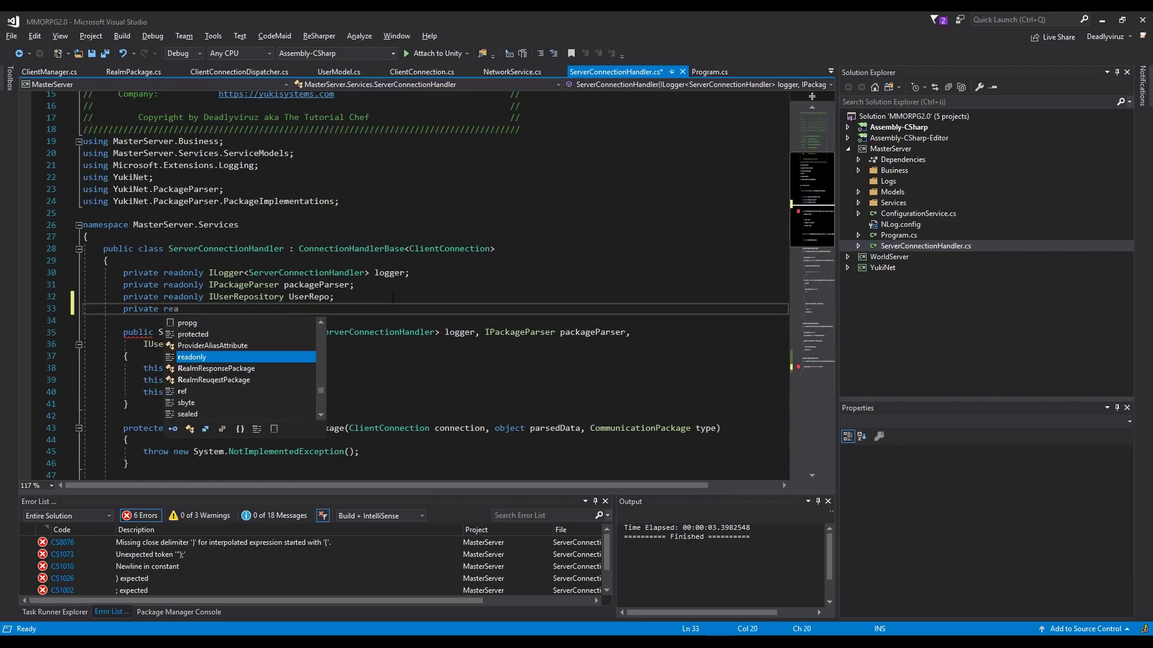
text(donly IChar)
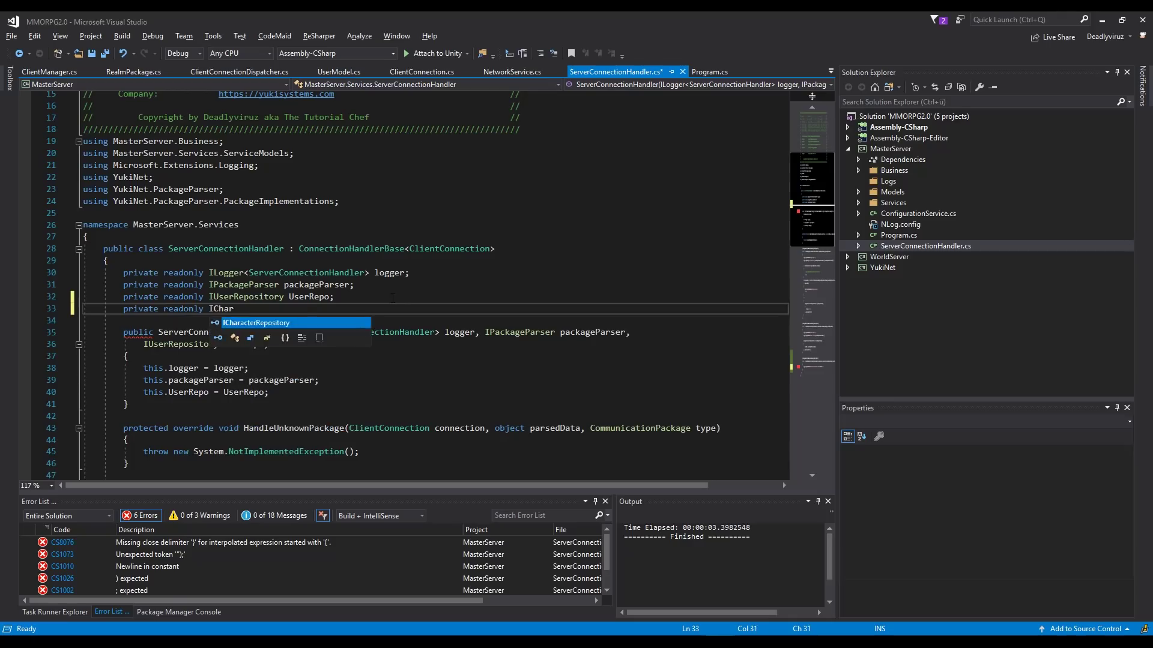
key(Tab)
text(cha)
key(BackSpace)
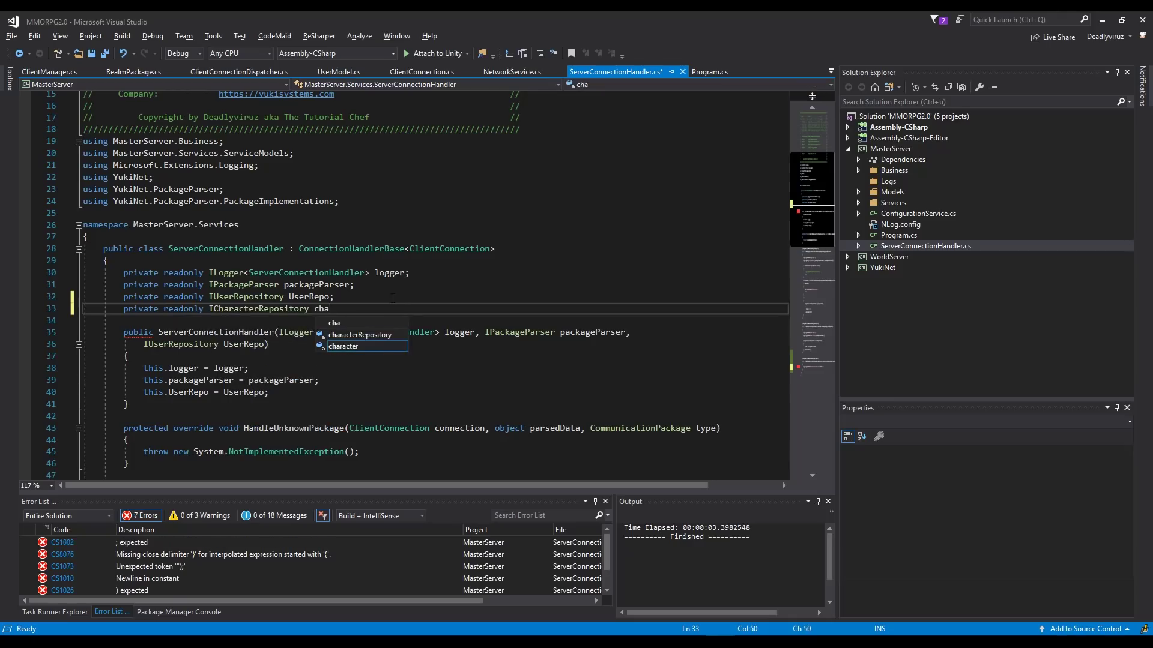
key(BackSpace)
key(BackSpace)
text(Cha)
text(racter)
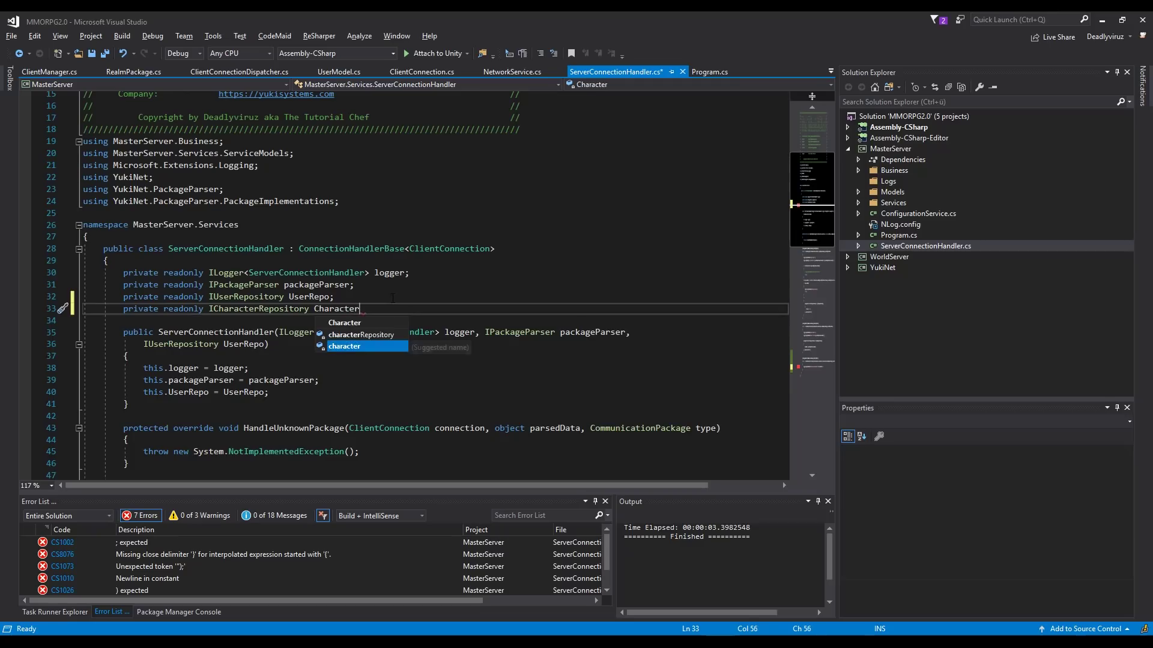
text(Repo)
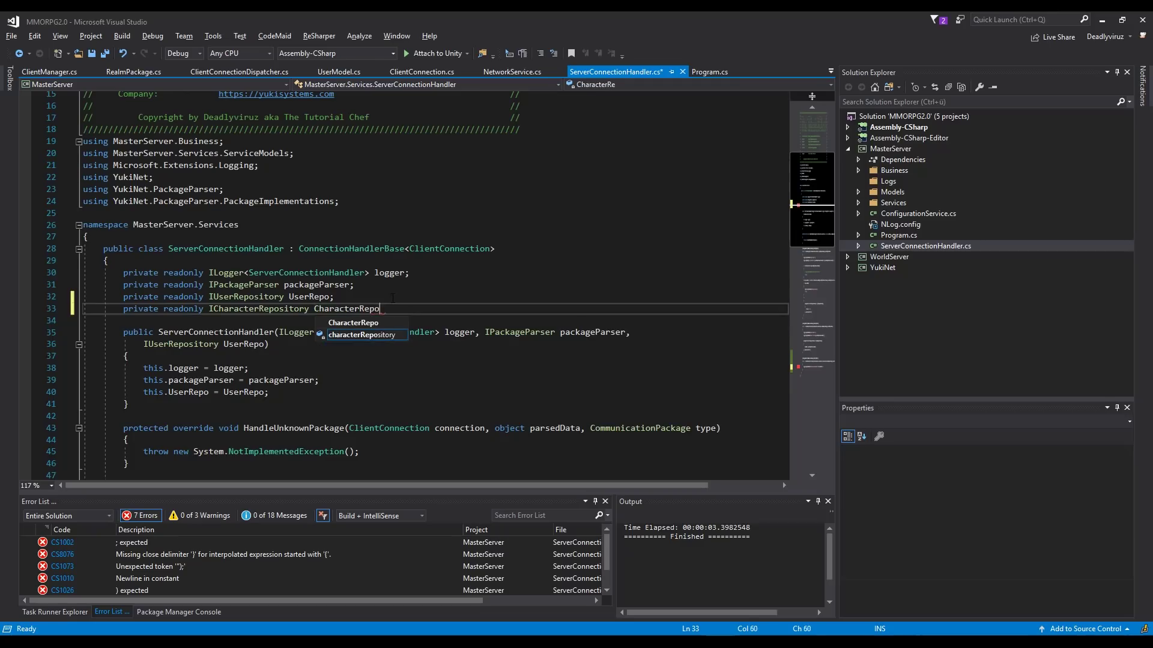
text(;)
- Add a private readonly IAuthStore authStore field below CharacterRepo
key(Return)
text(pricv)
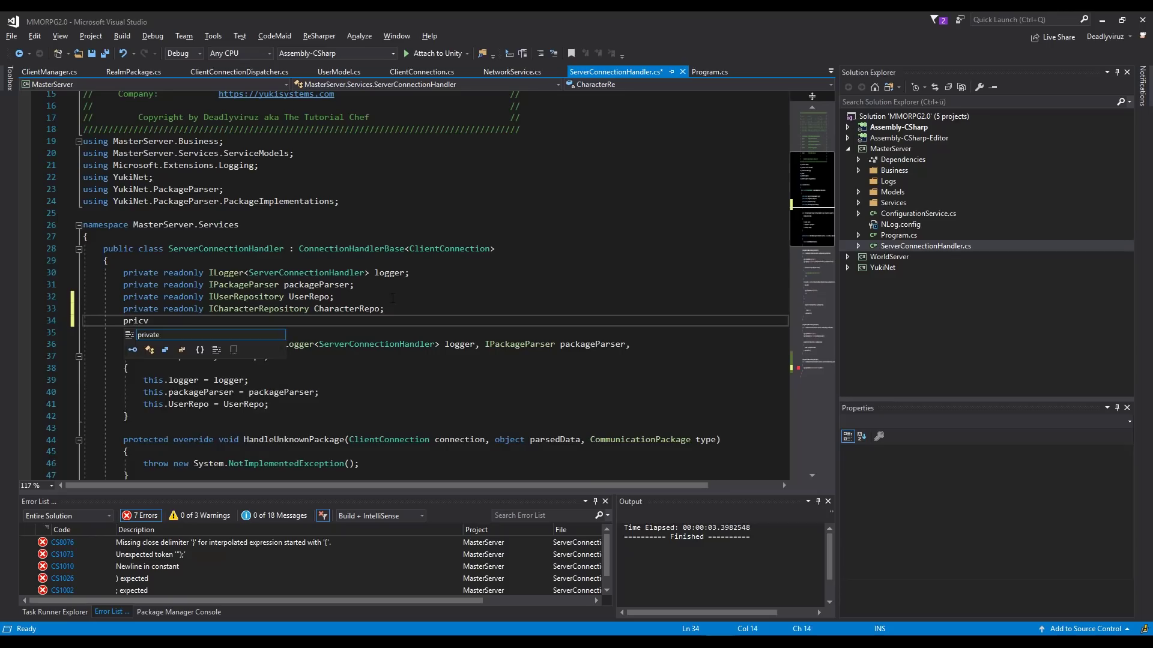
key(BackSpace)
key(BackSpace)
text(vatre)
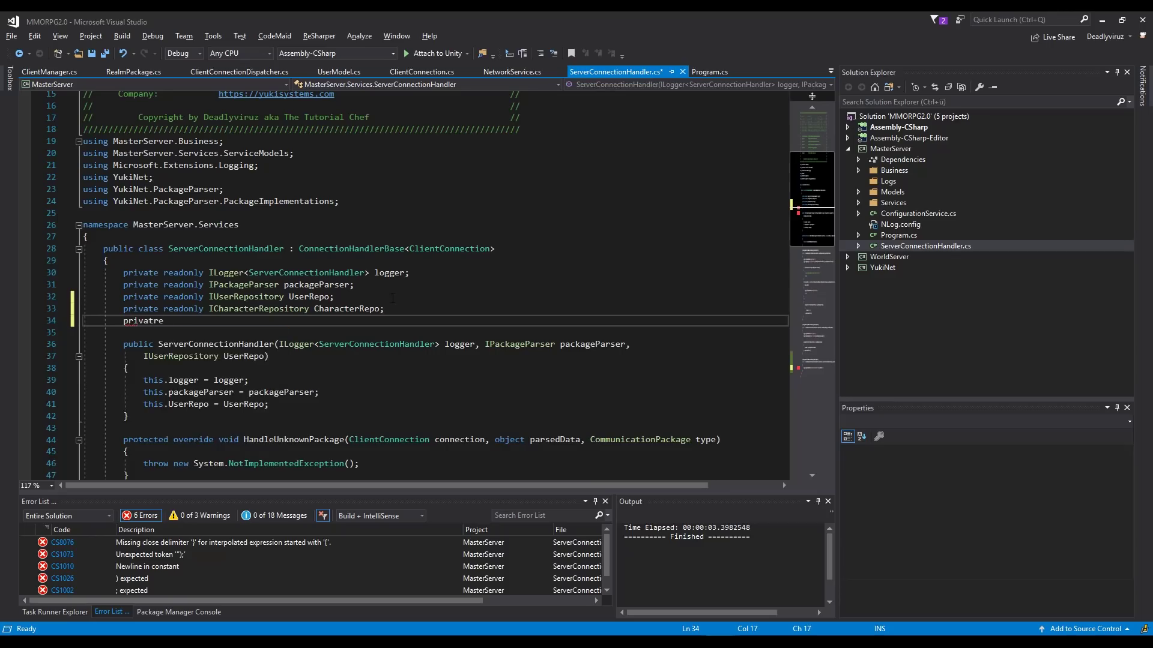
key(BackSpace)
text(reado)
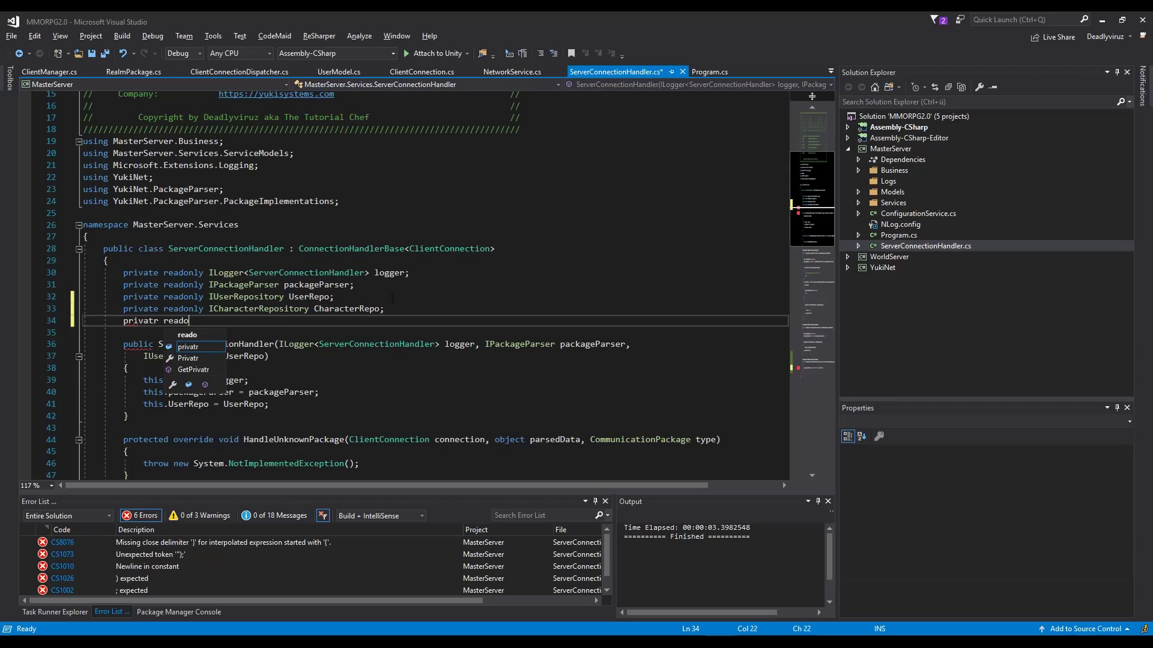
text(nly IAu)
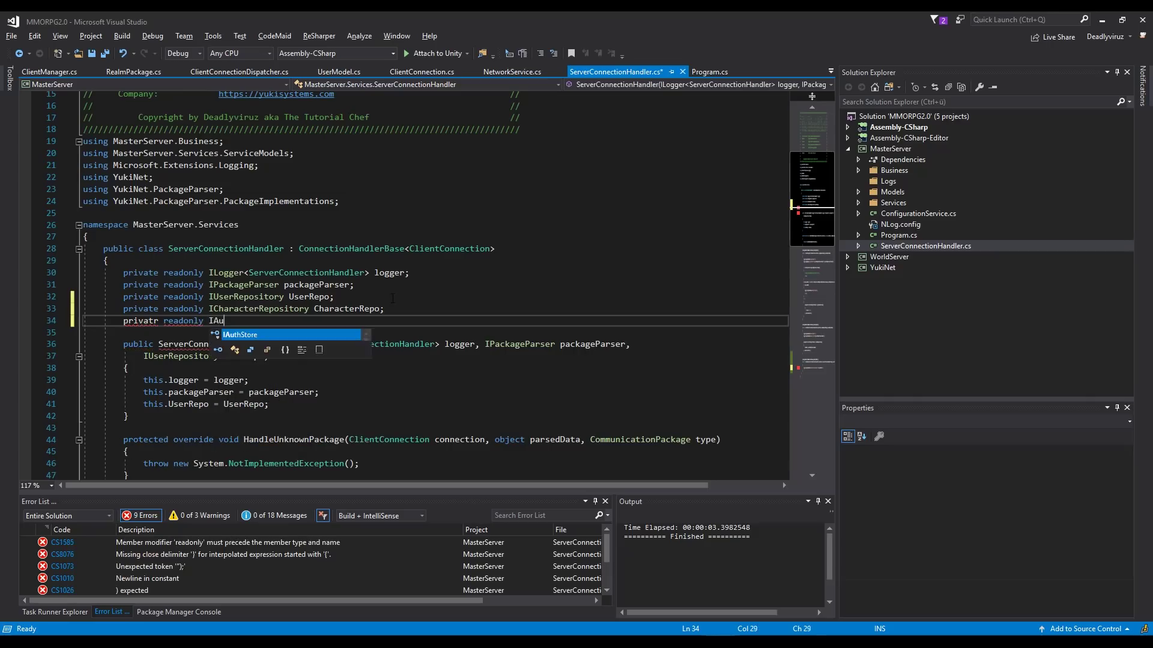
text(thStore auth)
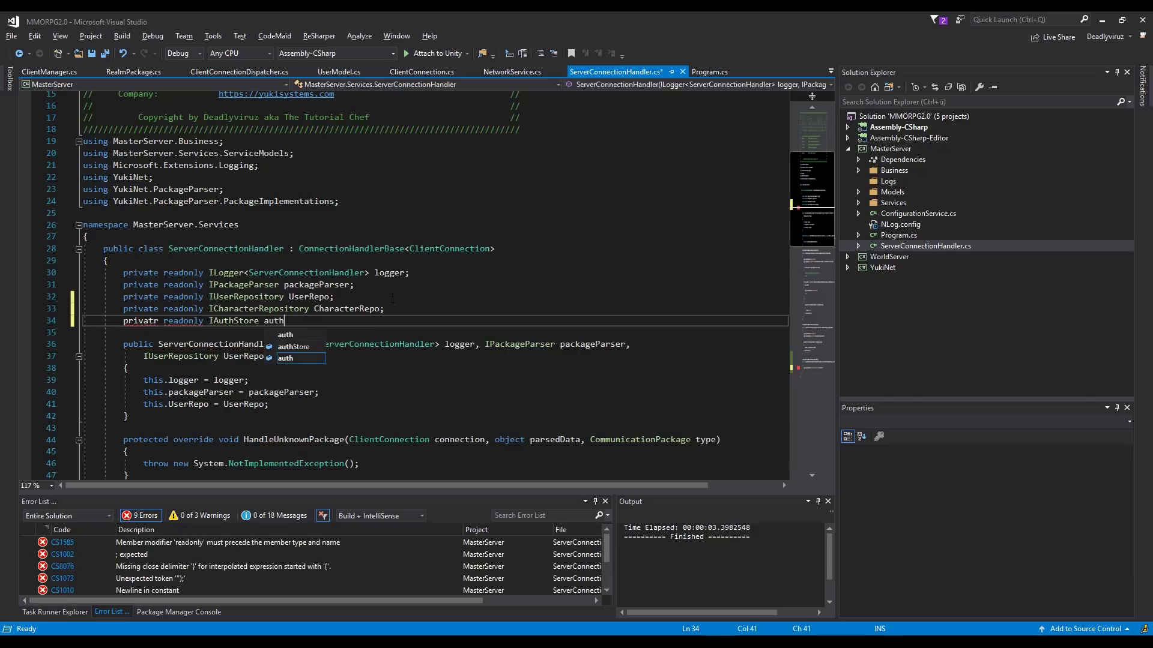
text(Store;)
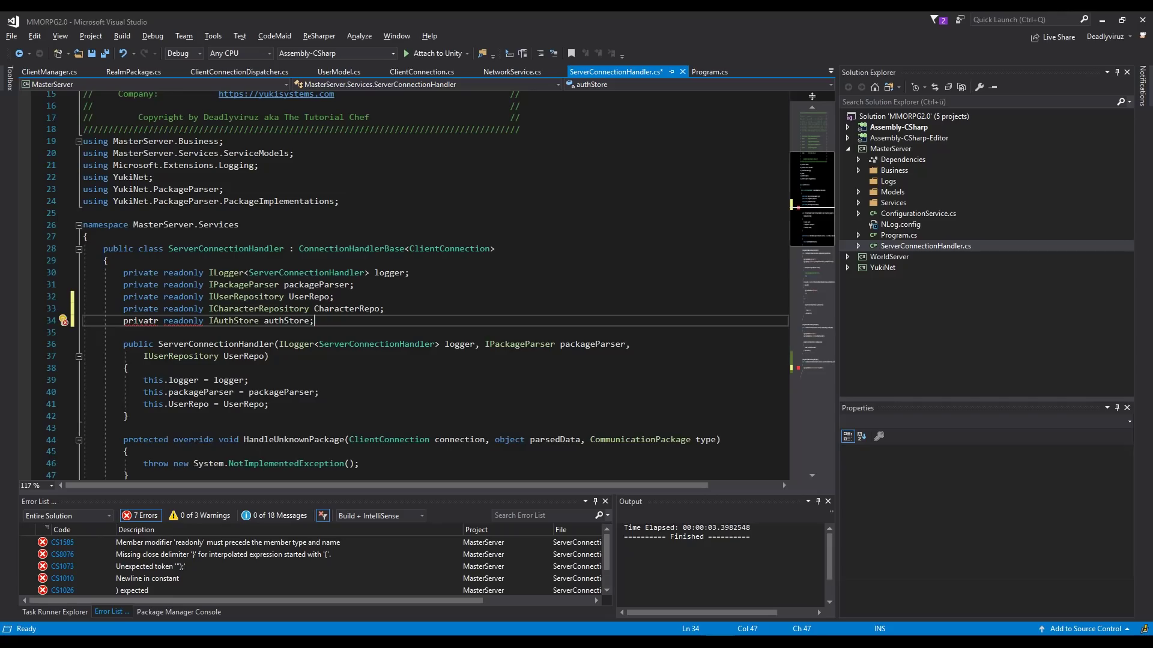
scroll(342, 279, down, 2)
click(306, 332)
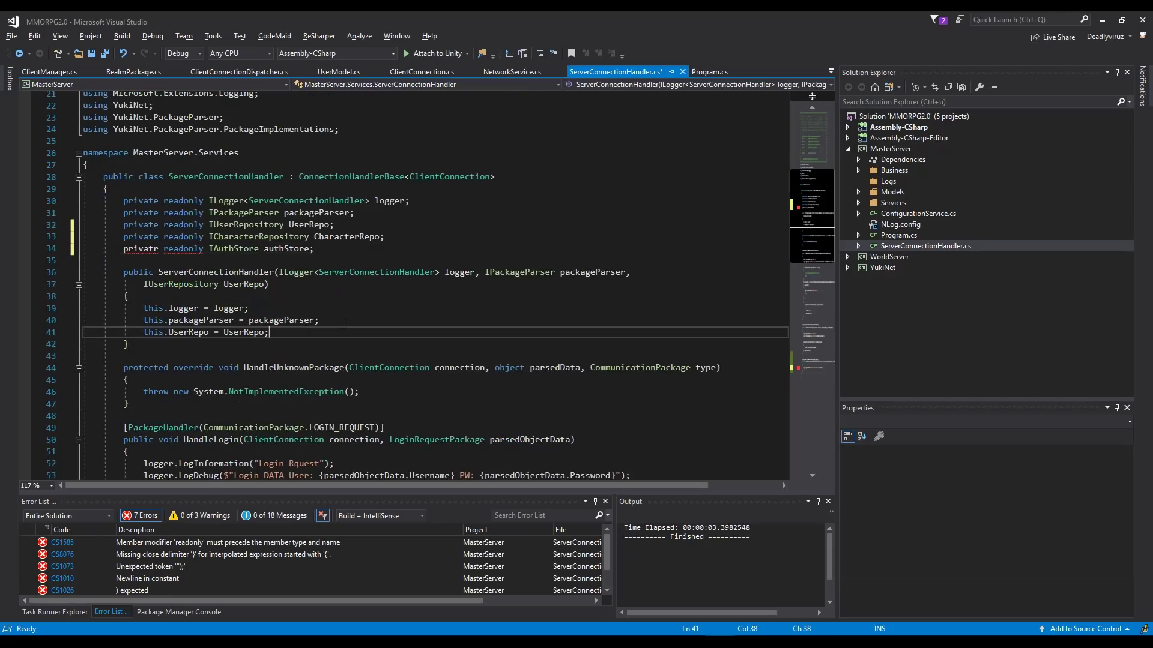
- Correct the 'privatr' modifier typo and open a new line after the UserRepo assignment
key(Return)
scroll(414, 284, down, 1)
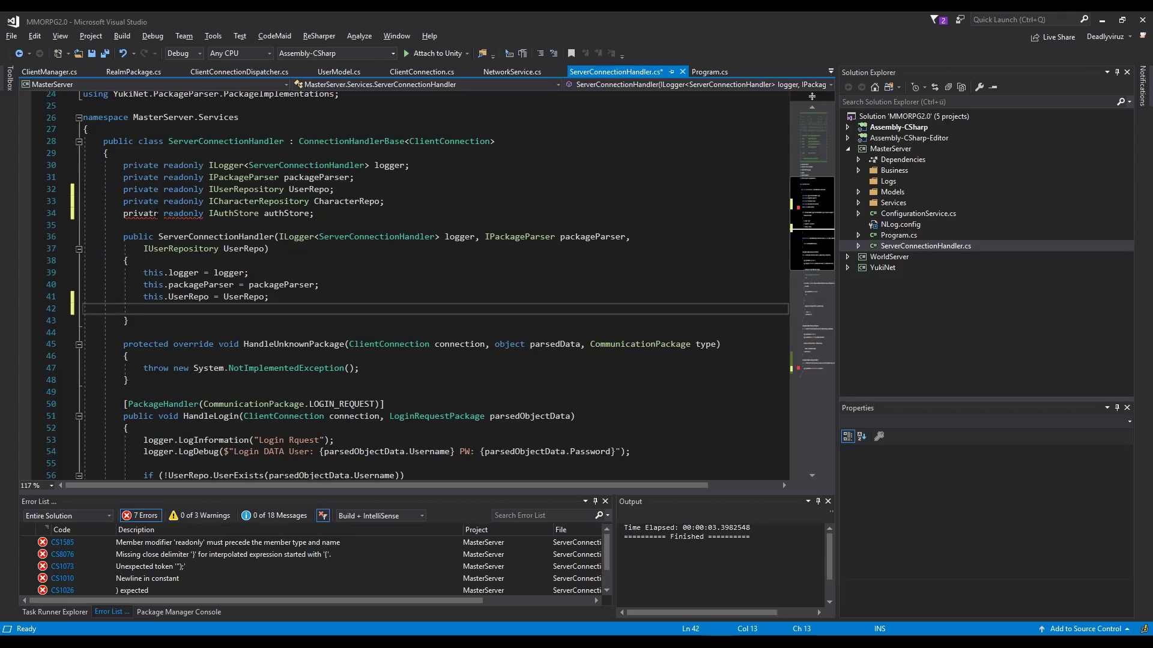
click(159, 213)
key(BackSpace)
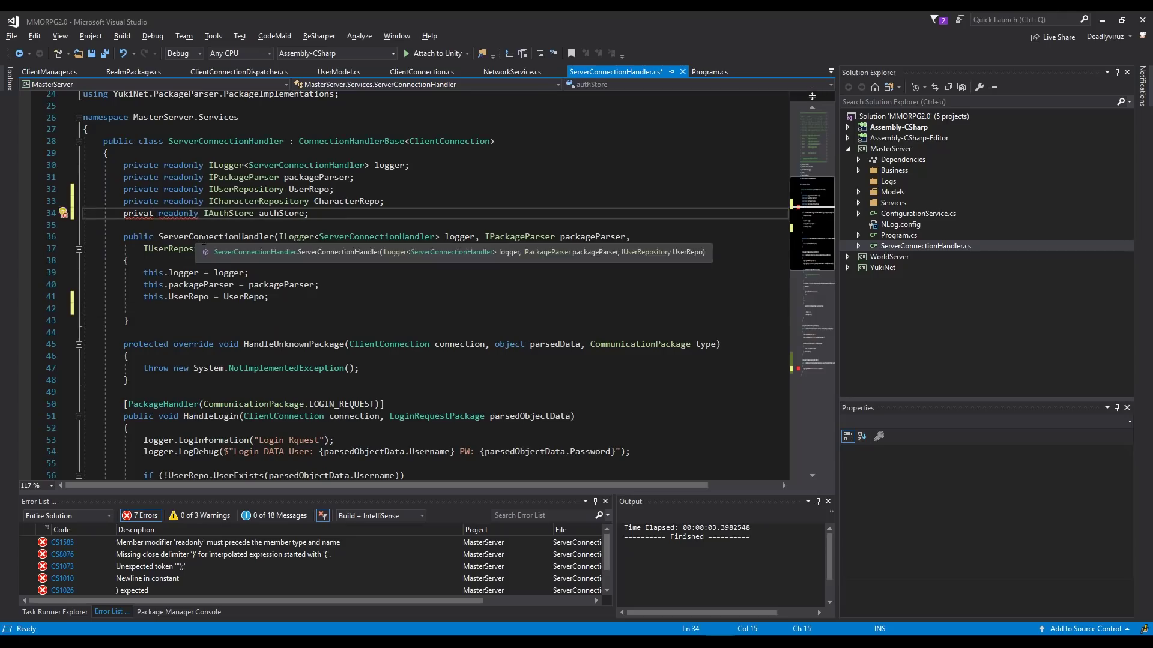
text(e)
click(270, 297)
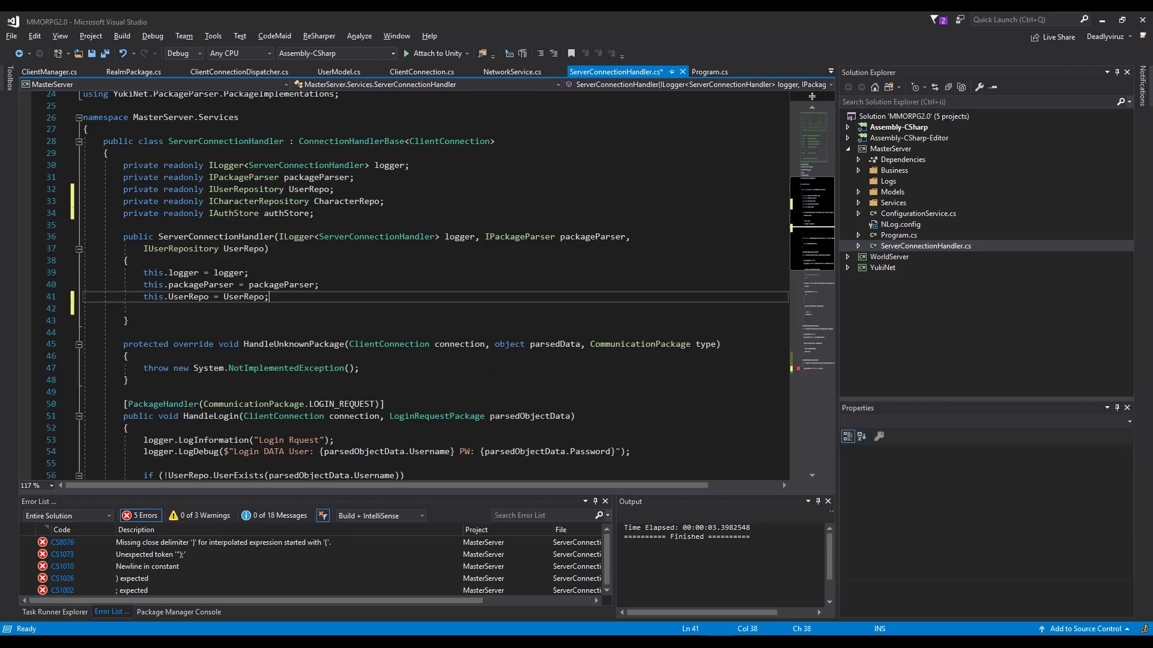
key(Return)
text(this)
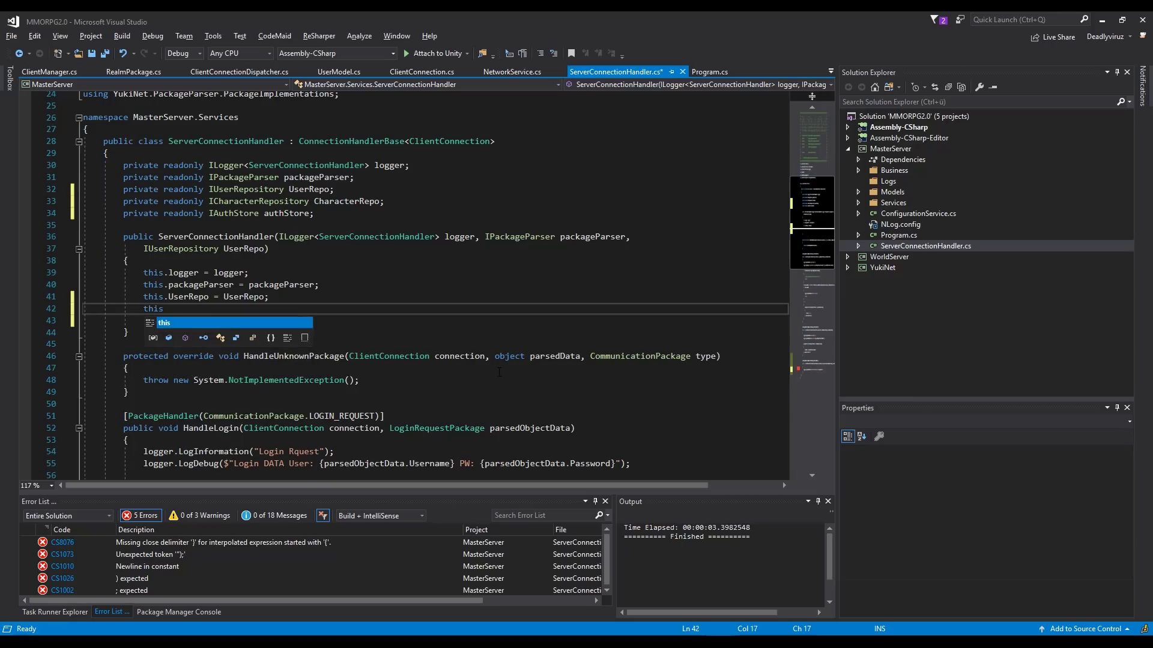
text(.)
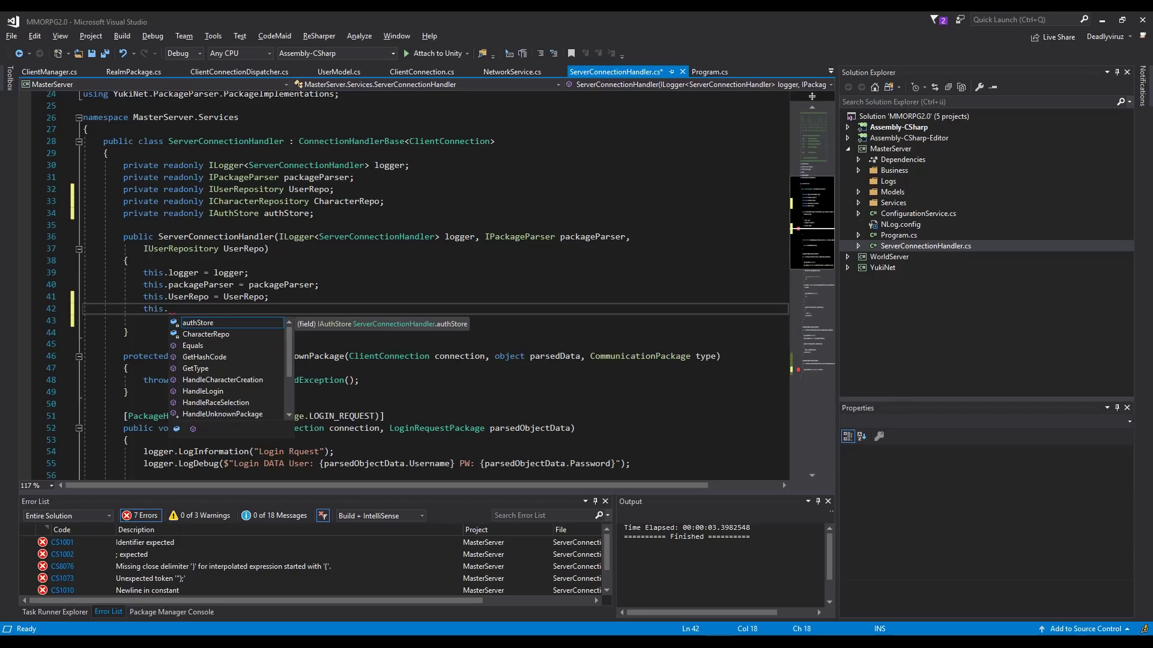
- Add ICharacterRepository CharacterRepo and IAuthStore authStore parameters to the constructor
click(476, 236)
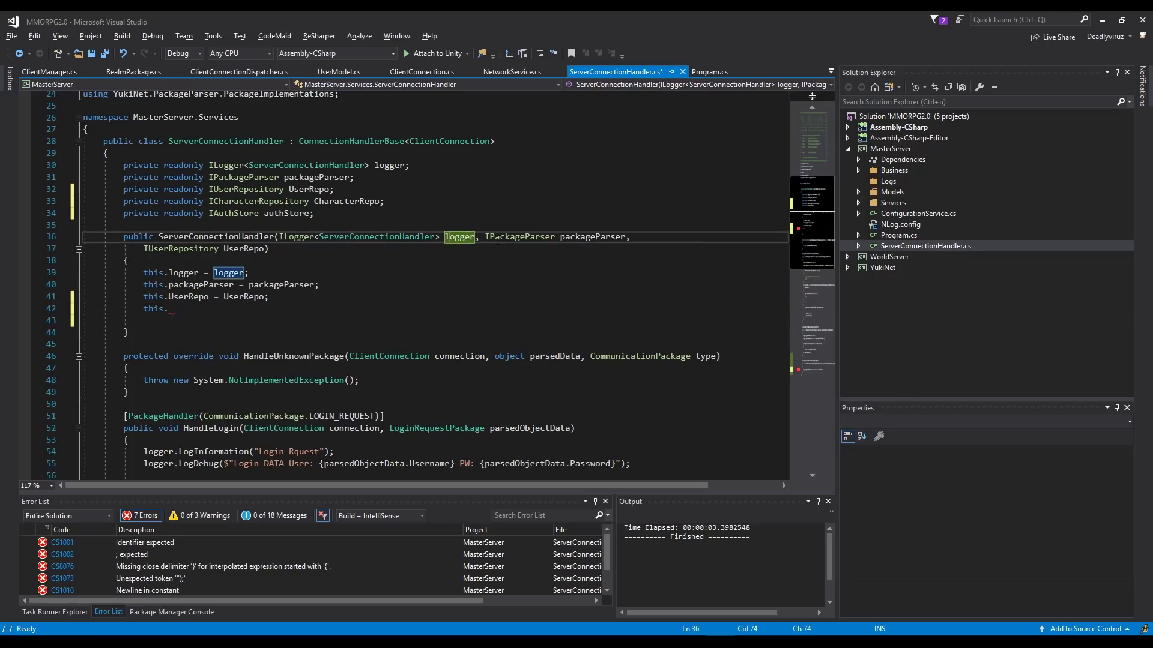
click(488, 236)
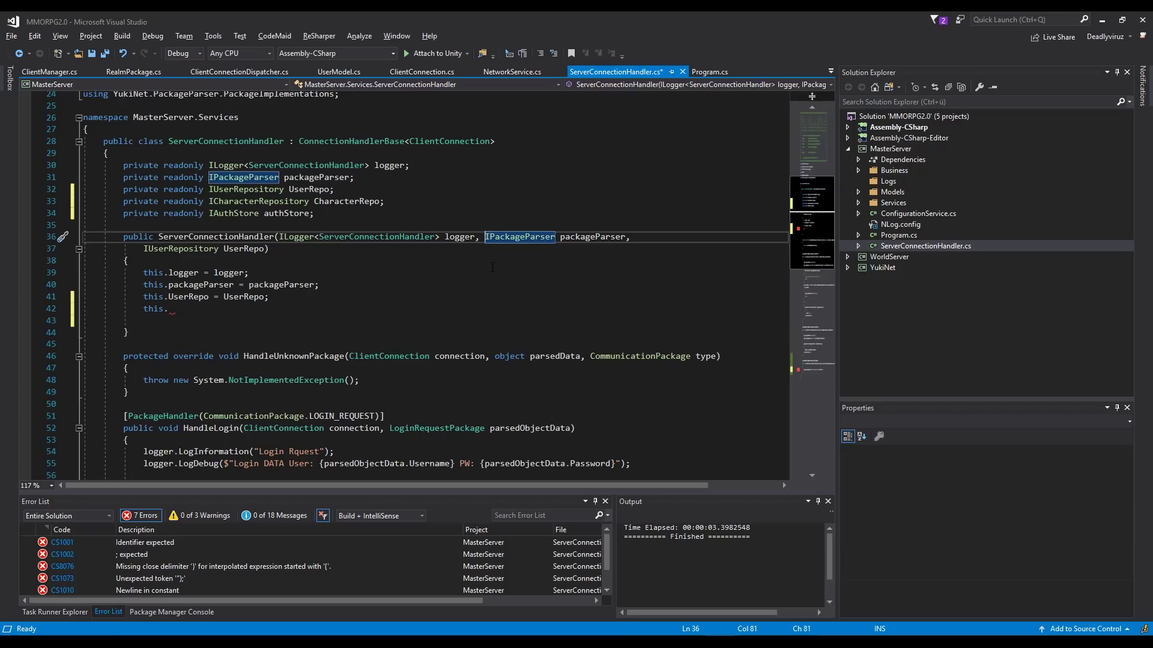
key(Return)
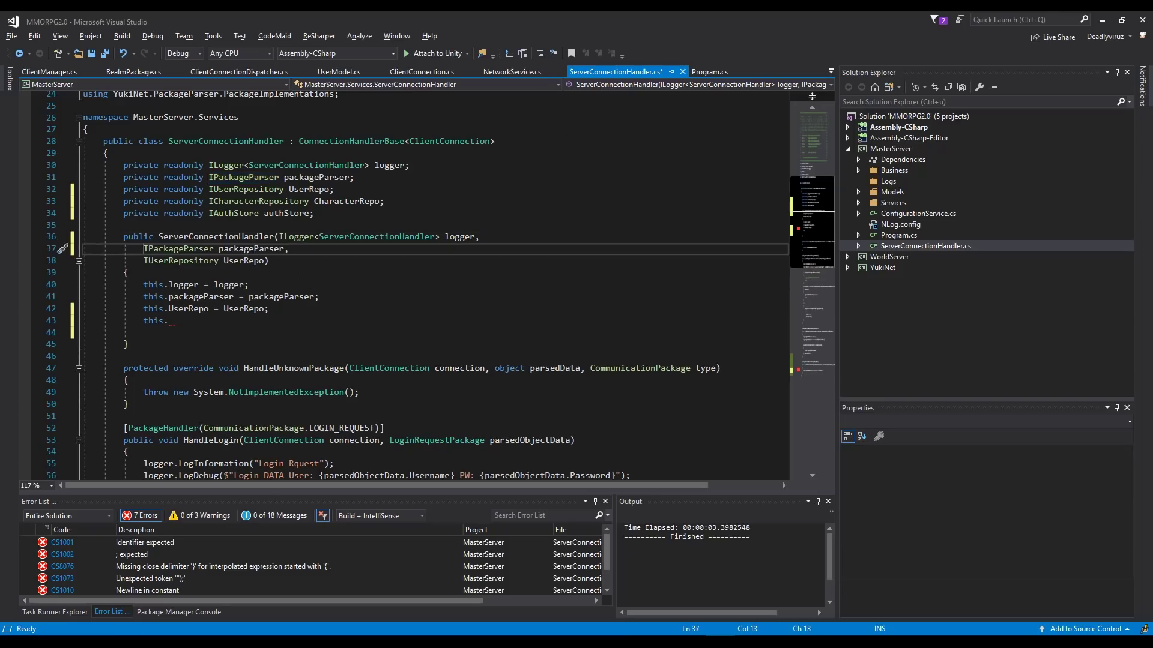
click(268, 260)
text(,)
key(Return)
text(I))
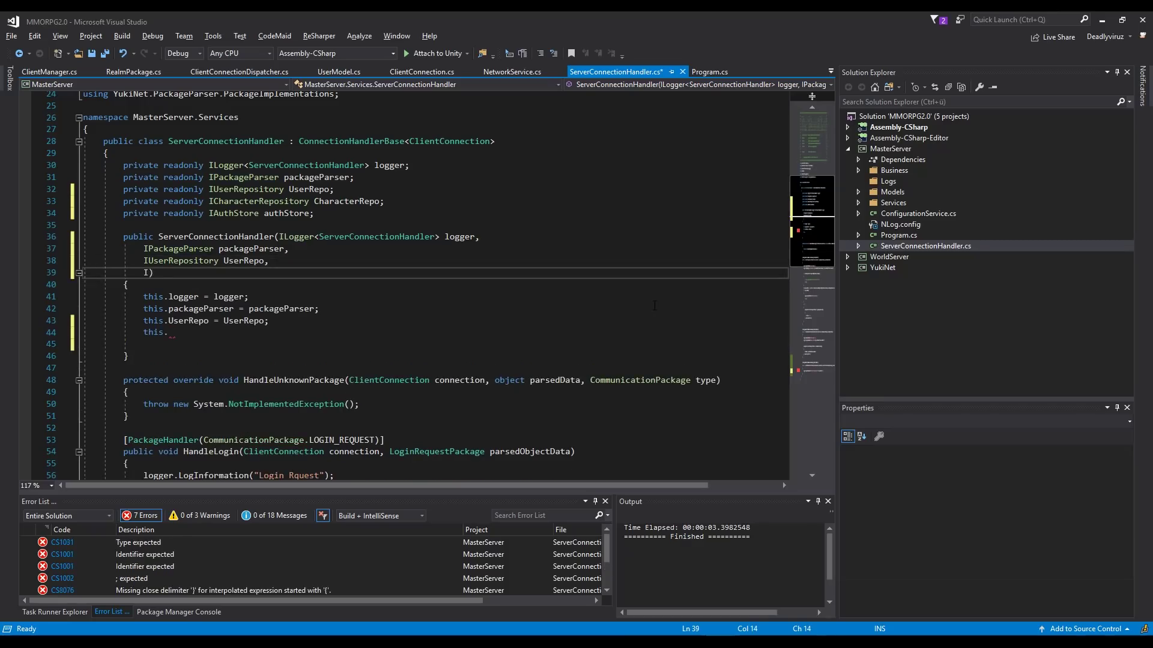
text(IChar)
key(Tab)
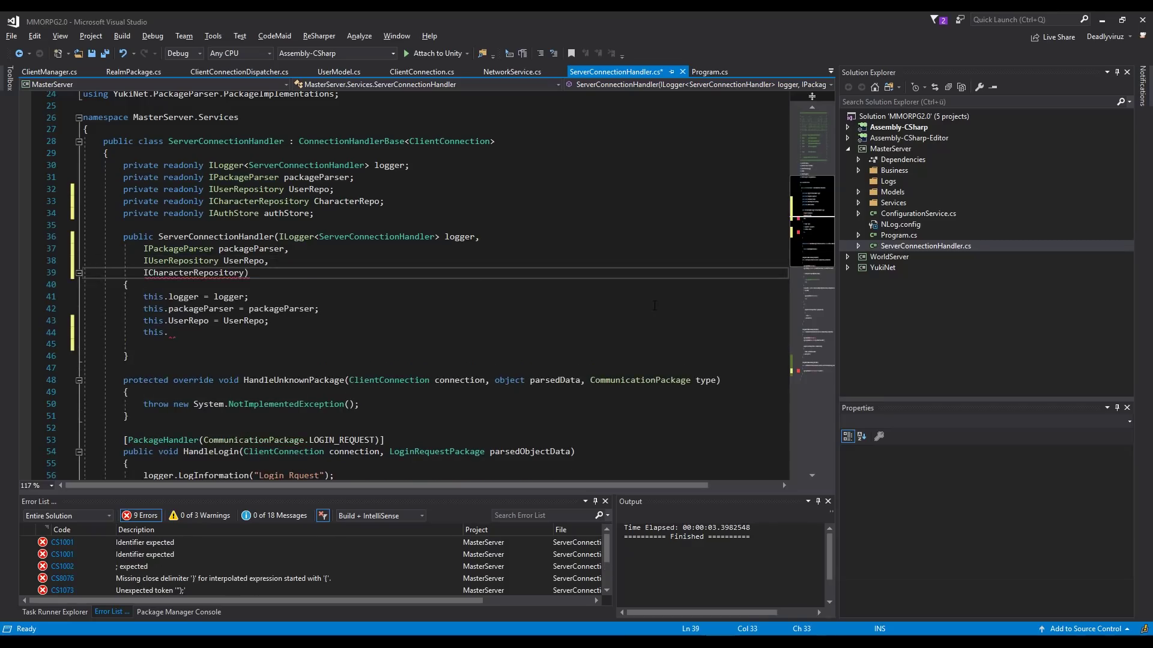
text(C)
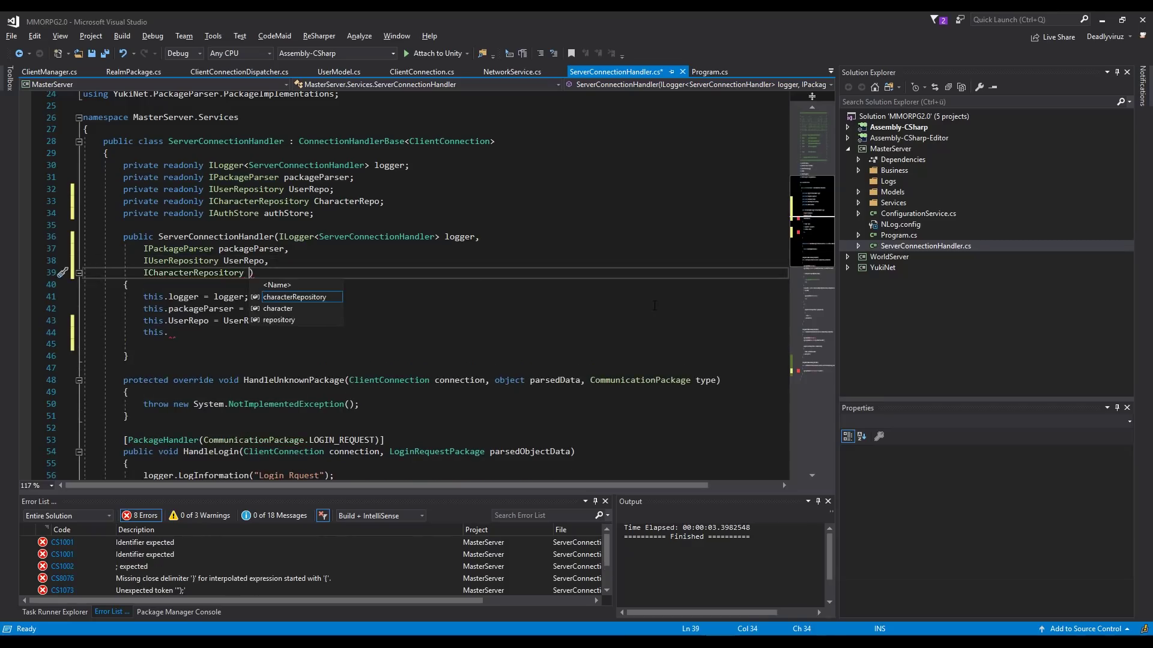
text(hara)
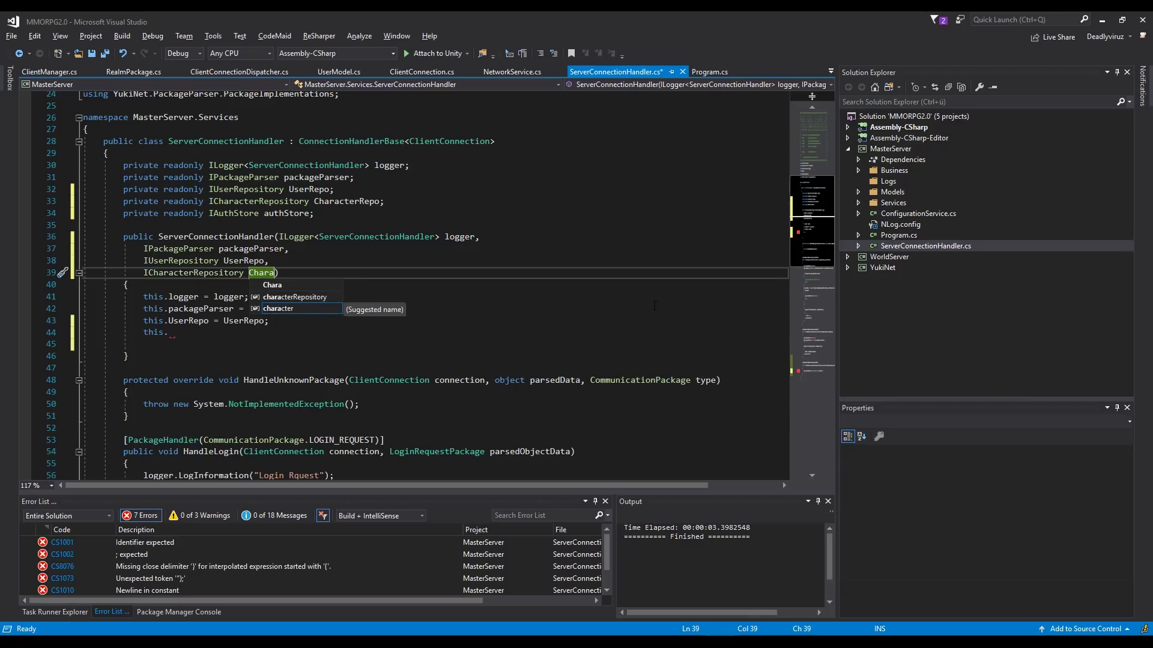
text(ct)
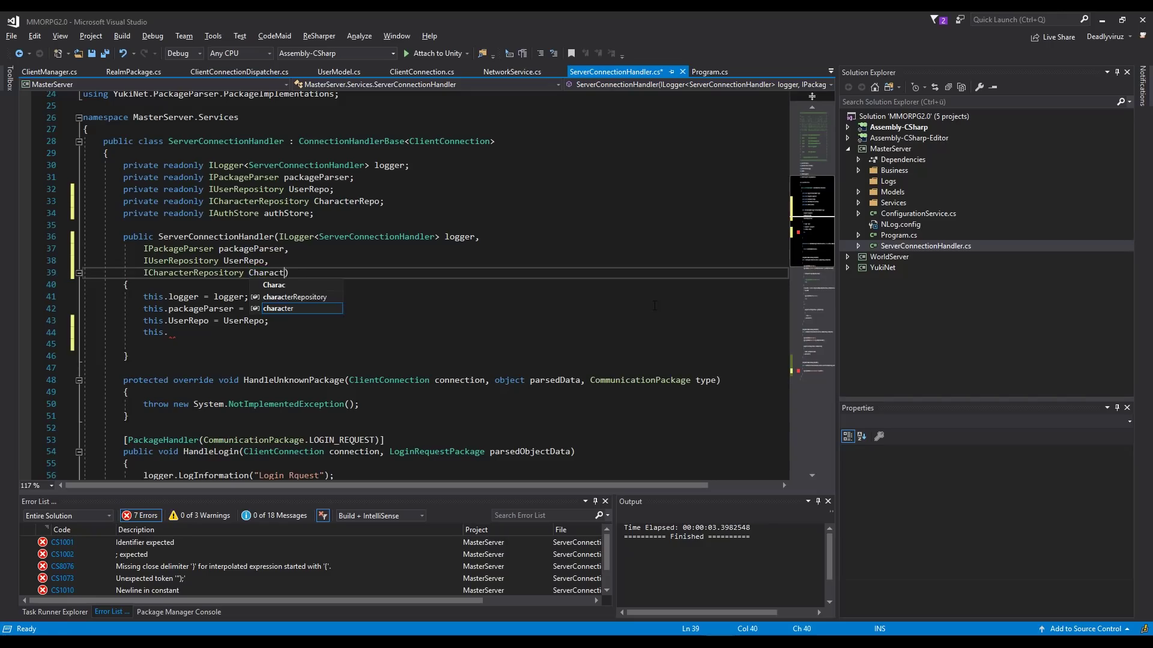
text(erRepo)
text(,)
key(Return)
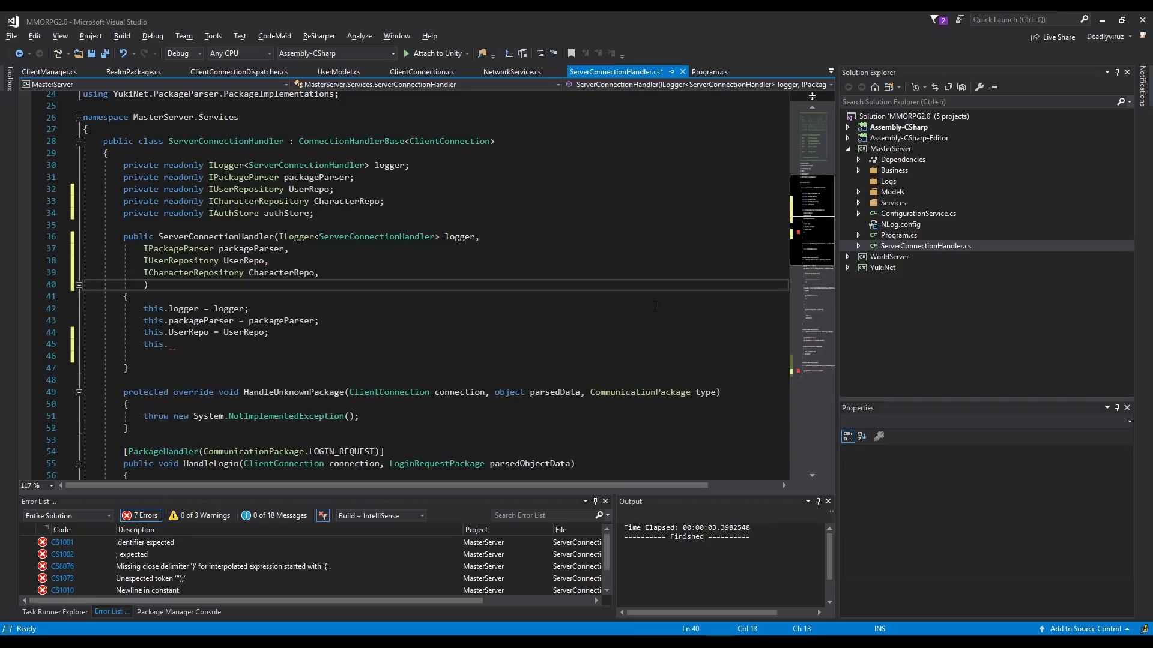
text(IAut)
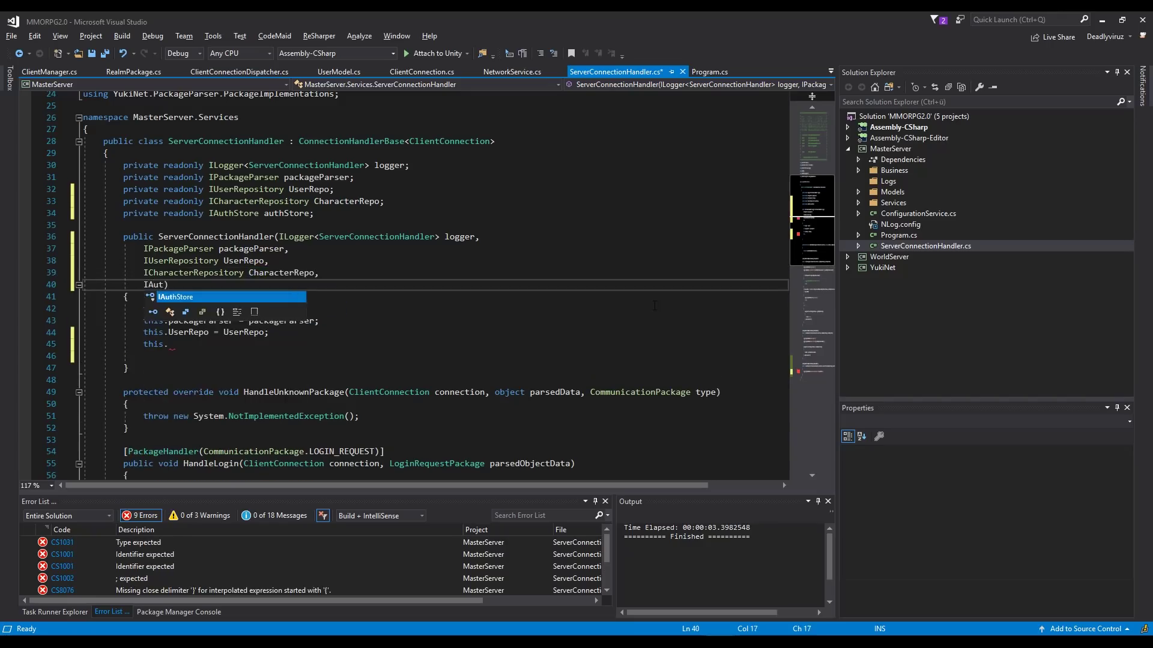
key(Tab)
text(auth)
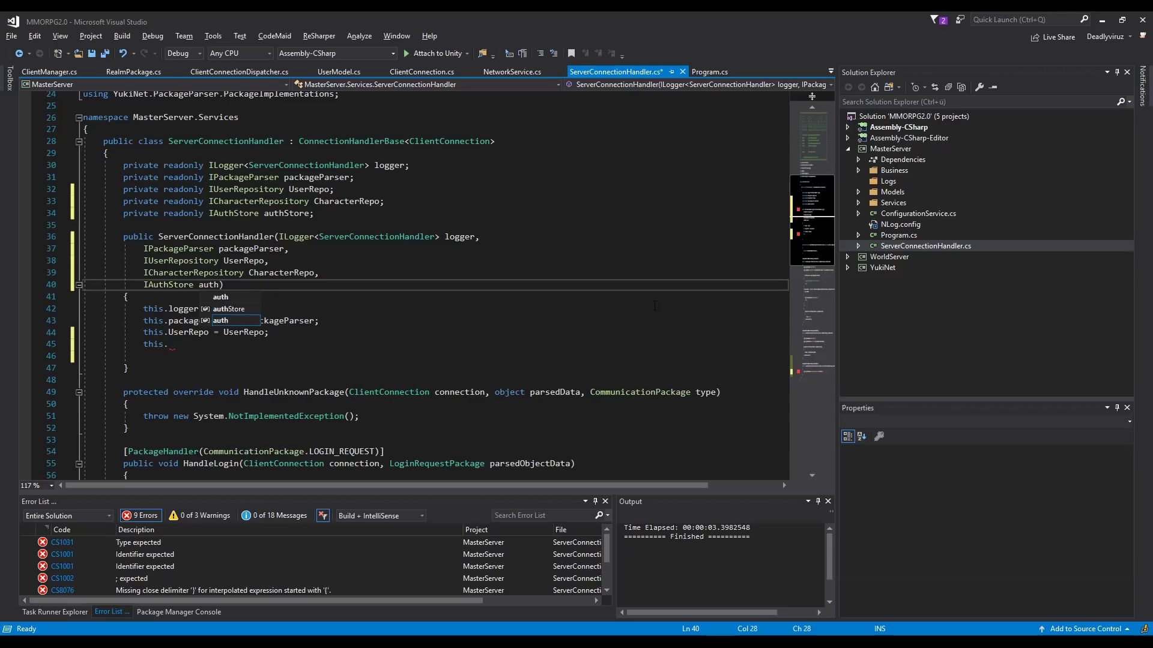
text(Store)
- Assign the CharacterRepo and authStore fields in the constructor and save the file
click(235, 343)
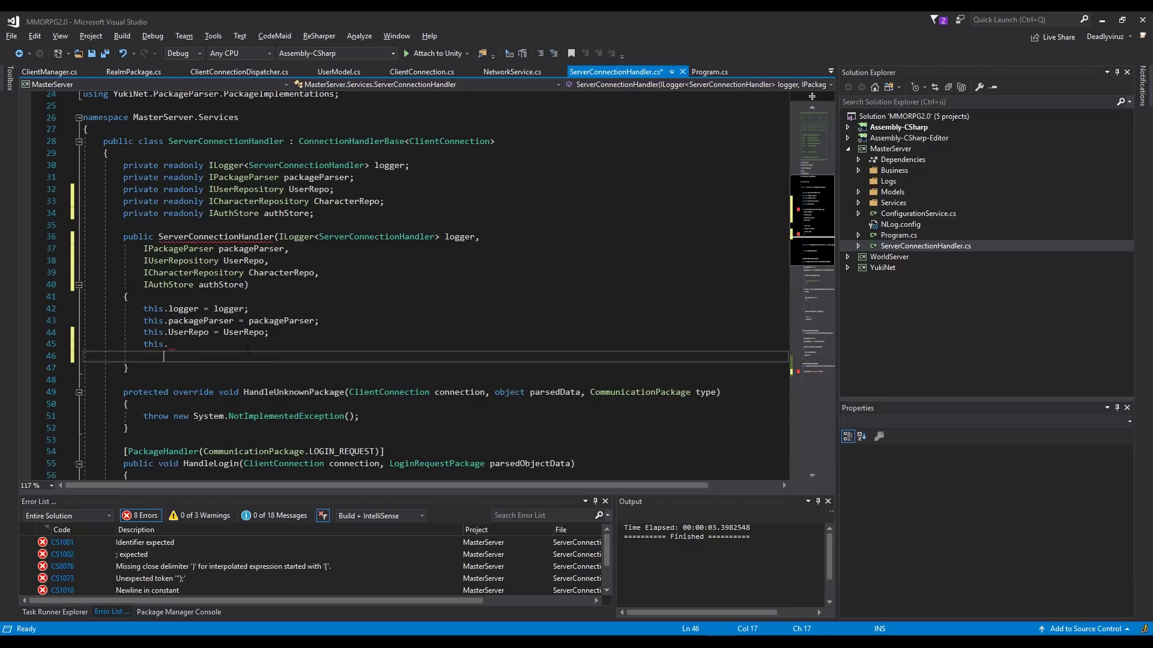
text(Ch)
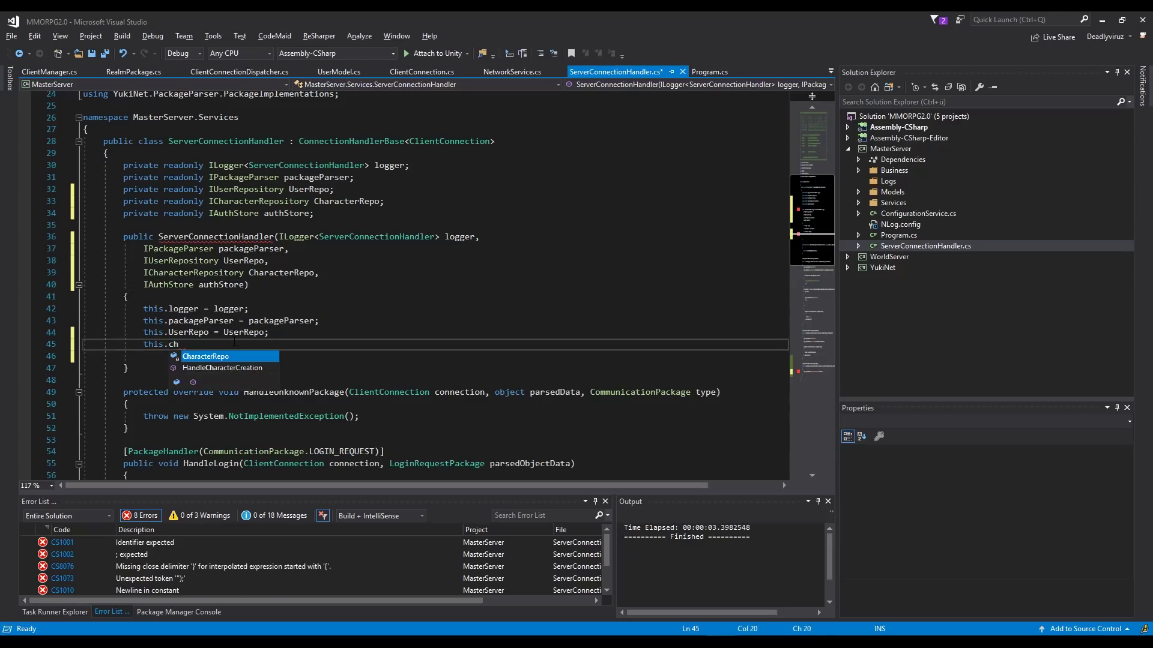
key(Tab)
text(= Char)
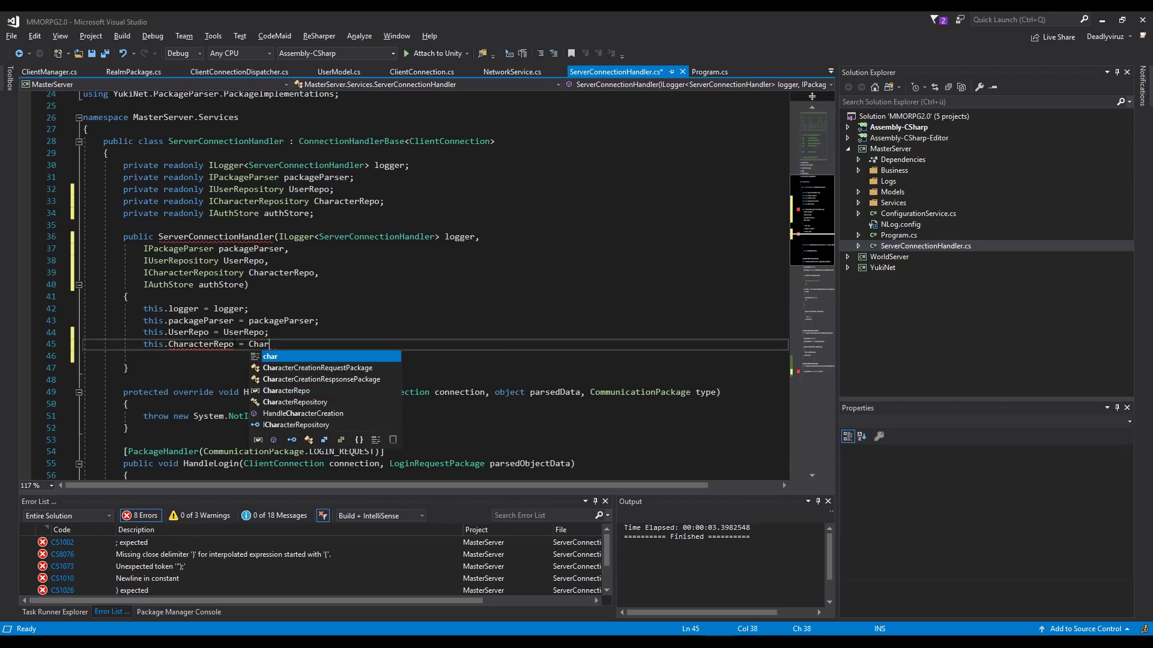
text(acterRepo;)
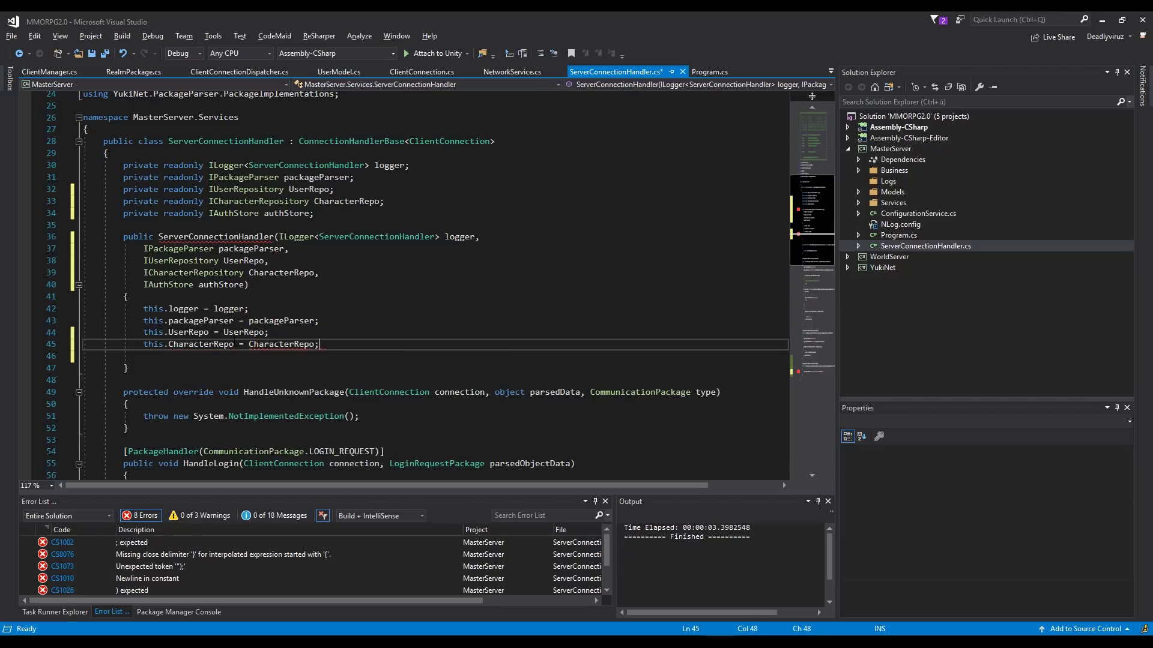
key(Return)
text(this.A)
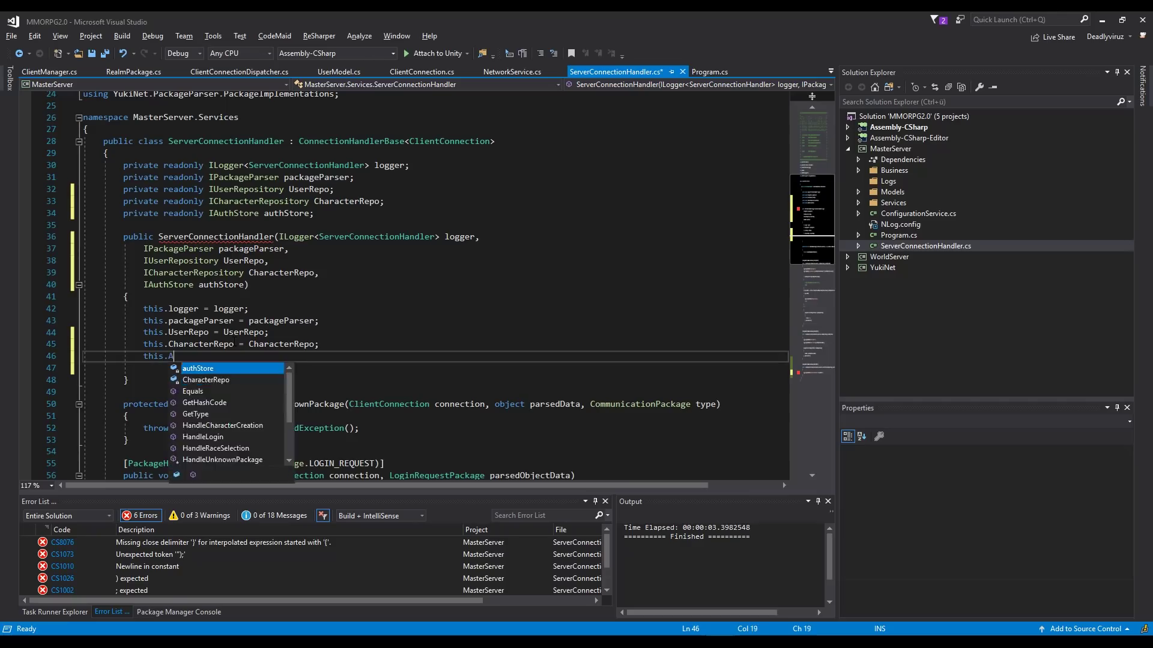
text(u = aut)
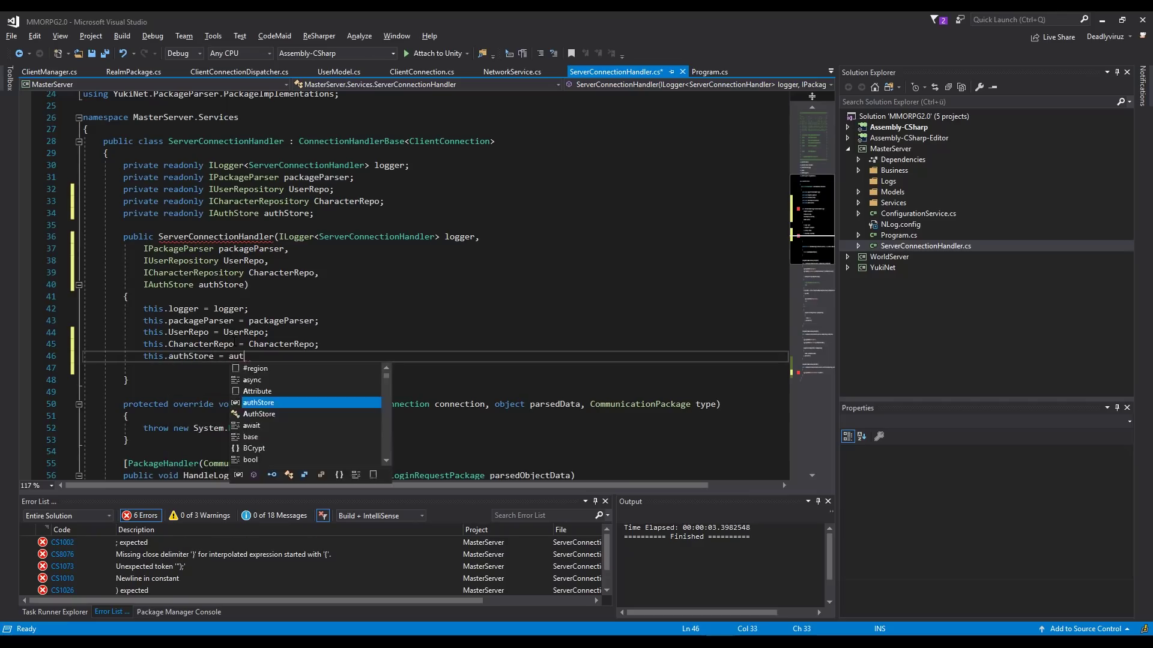
text(;)
key(ctrl+s)
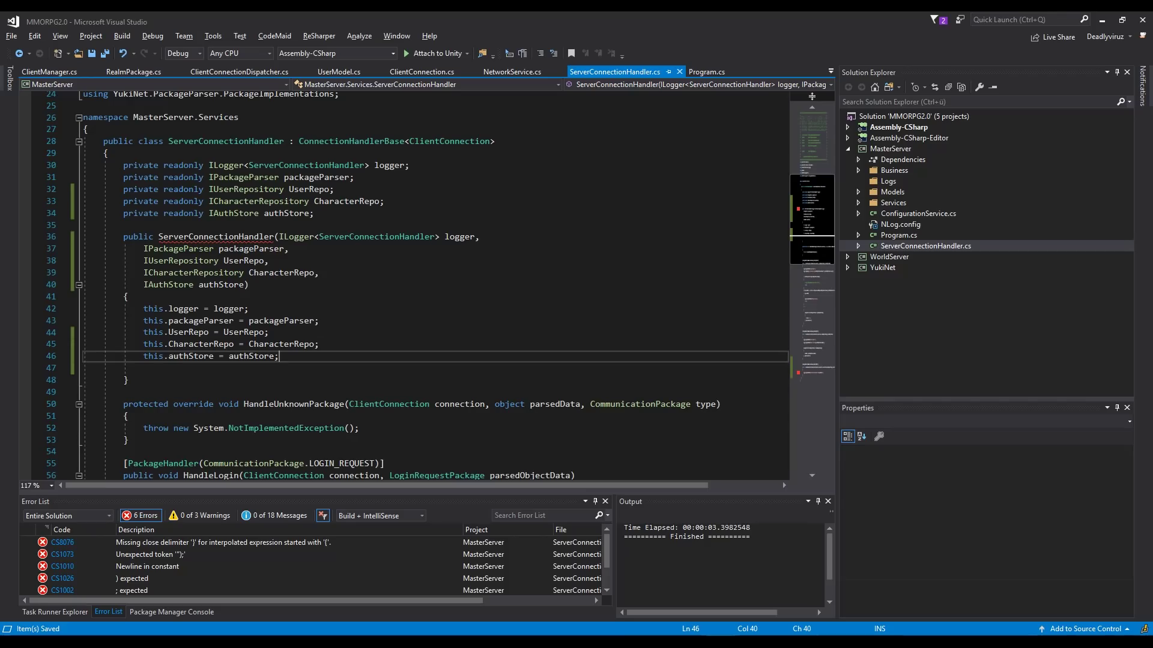
scroll(447, 153, down, 3)
scroll(447, 154, down, 8)
scroll(447, 153, down, 6)
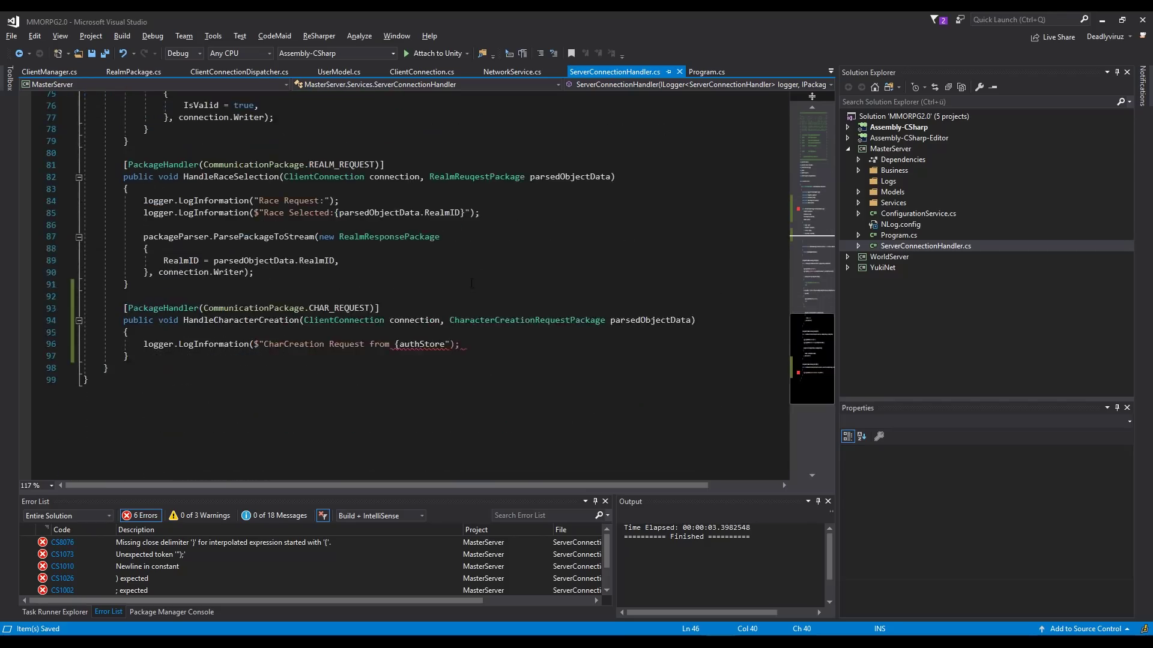
scroll(448, 153, down, 5)
- Change the log interpolation to authStore[connection.ConnectionId] and save
click(447, 200)
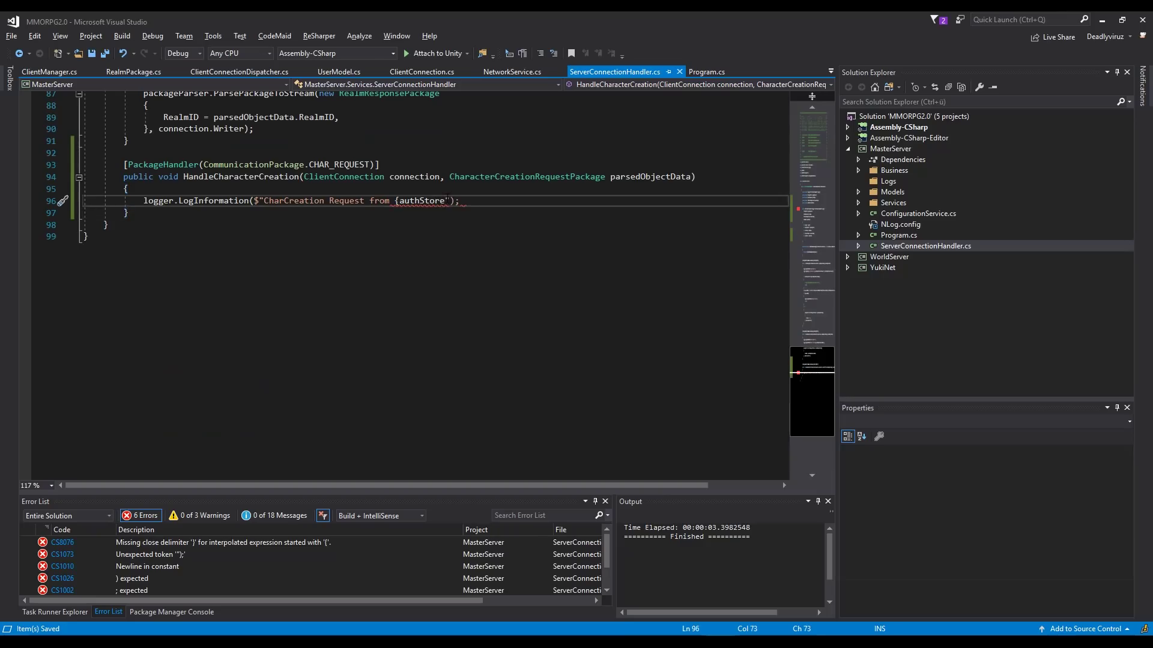
text([)
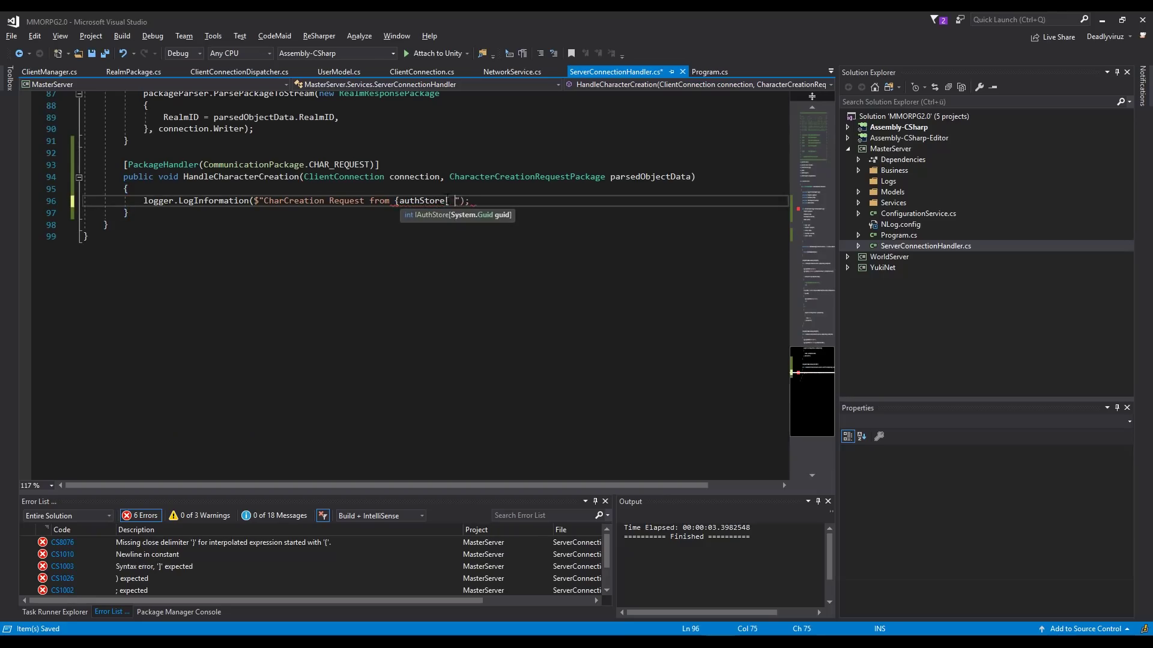
text(])
key(Left)
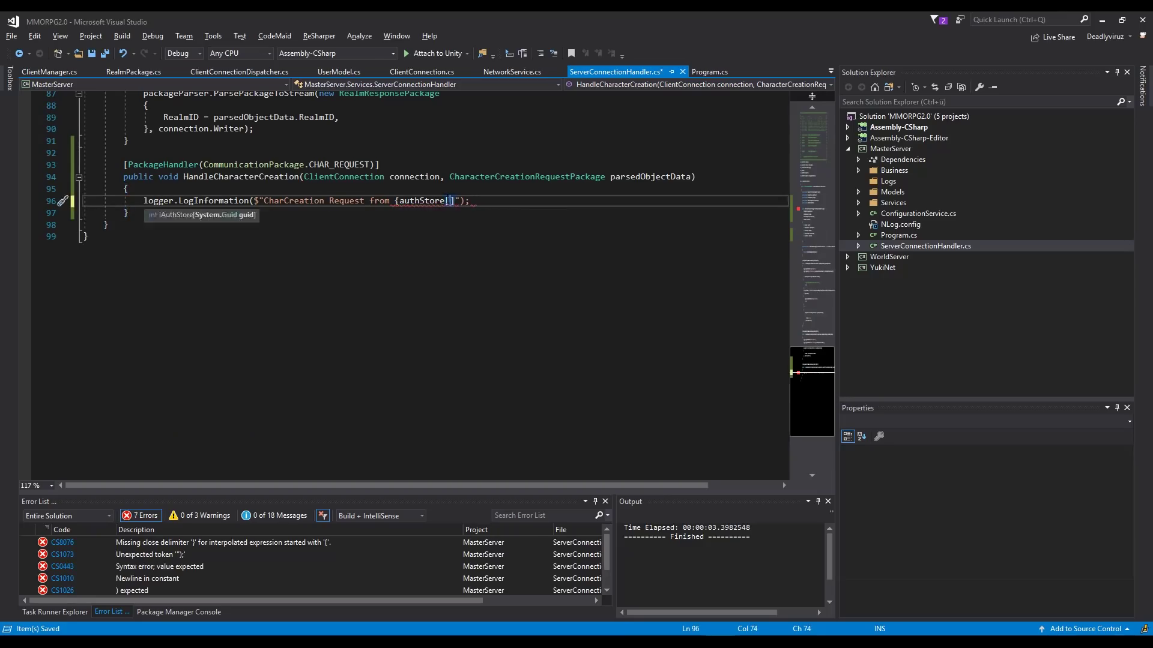
text(conn)
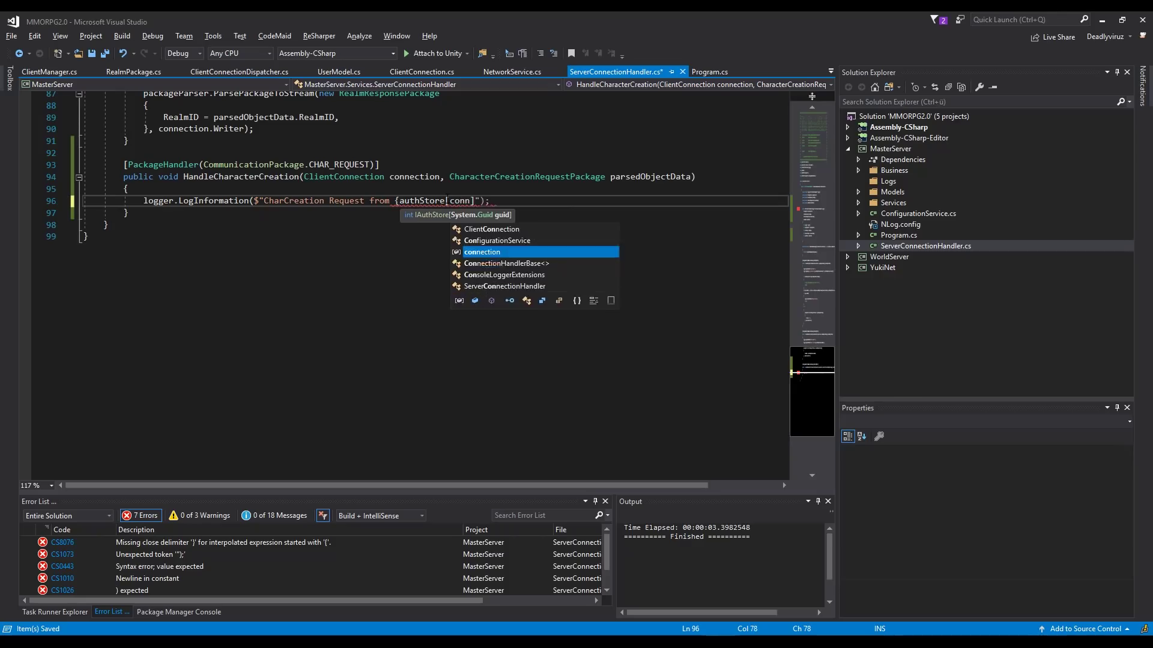
text(ection.Con)
key(Tab)
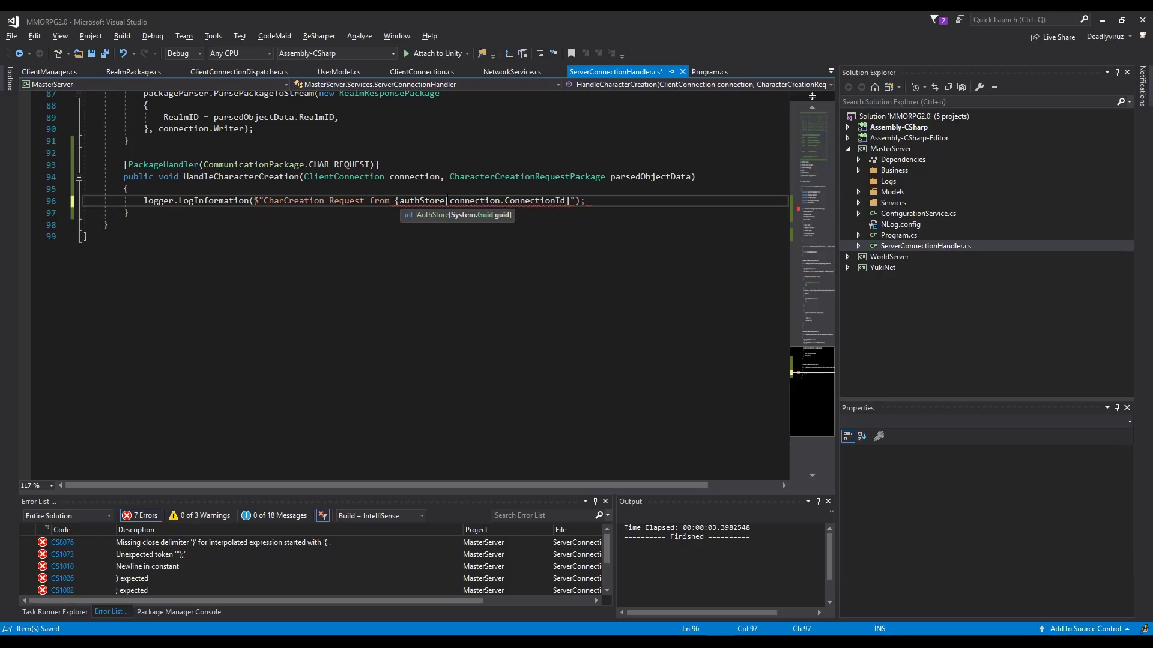
click(635, 188)
key(ctrl+s)
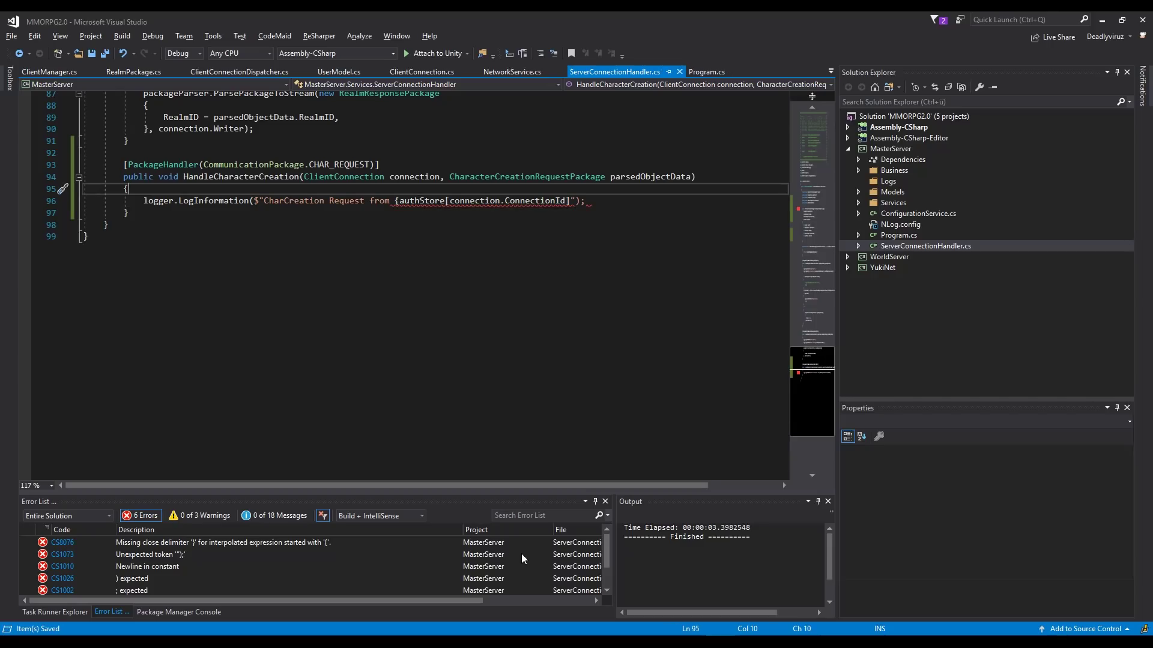
- Add the missing closing brace before the log string's closing quote and save
click(619, 199)
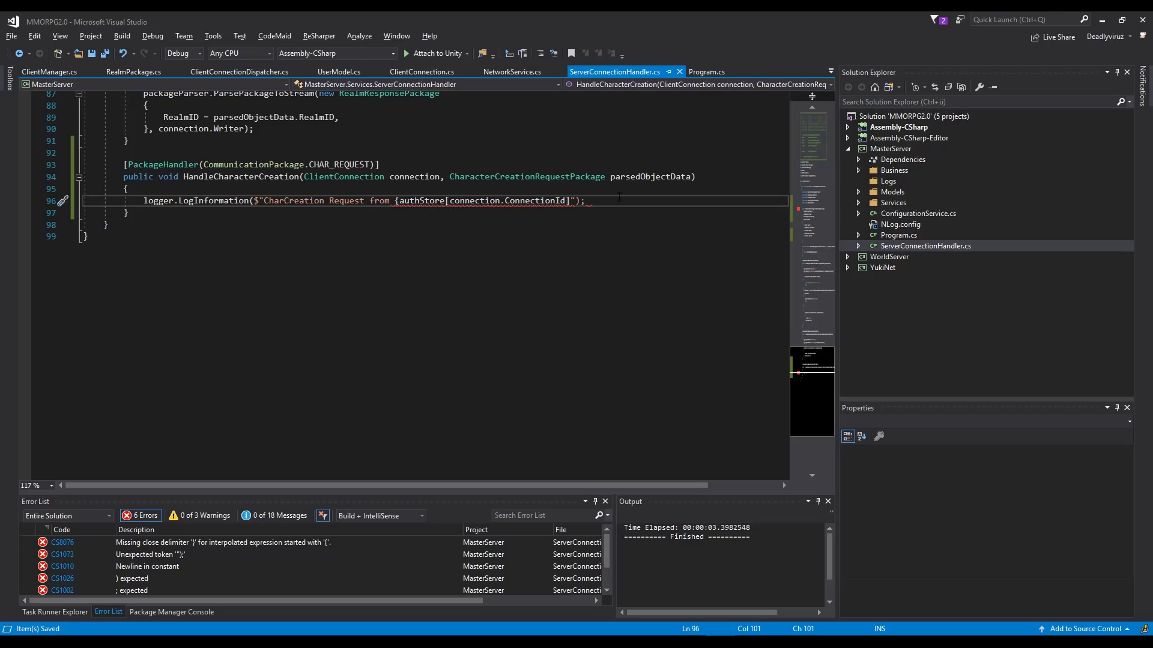
key(Left)
key(Left)
key(Left)
text(})
key(ctrl+s)
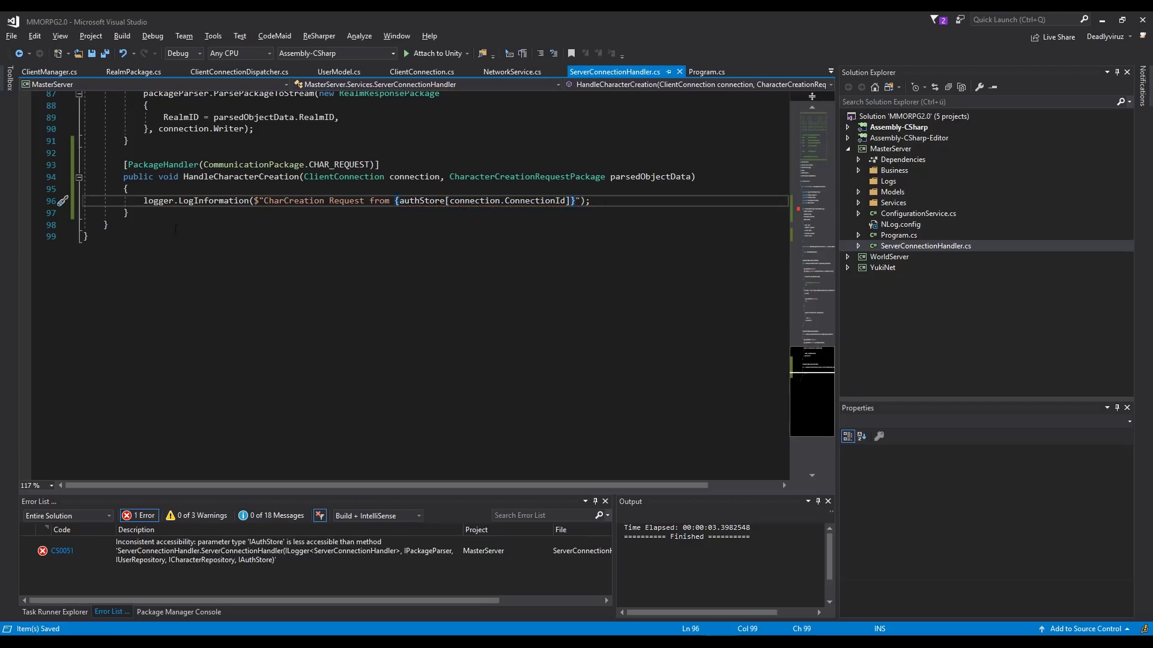
- Add an empty line below the log call and select the remaining IAuthStore accessibility error
key(Down)
key(Down)
key(Up)
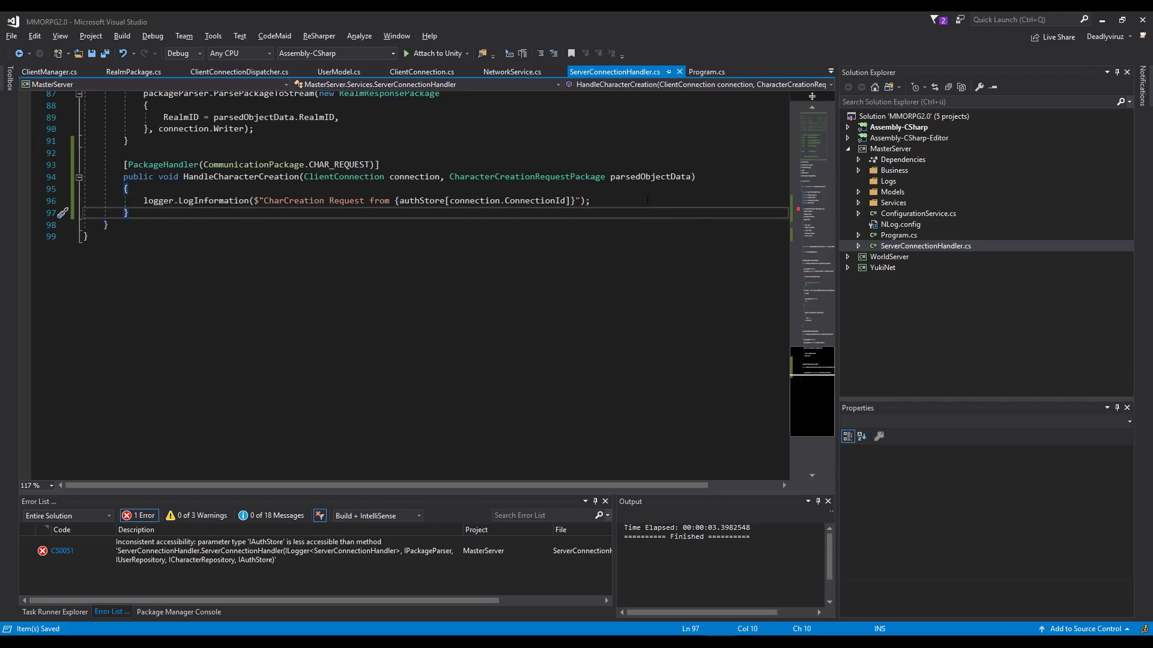
key(Up)
key(End)
key(Return)
click(296, 556)
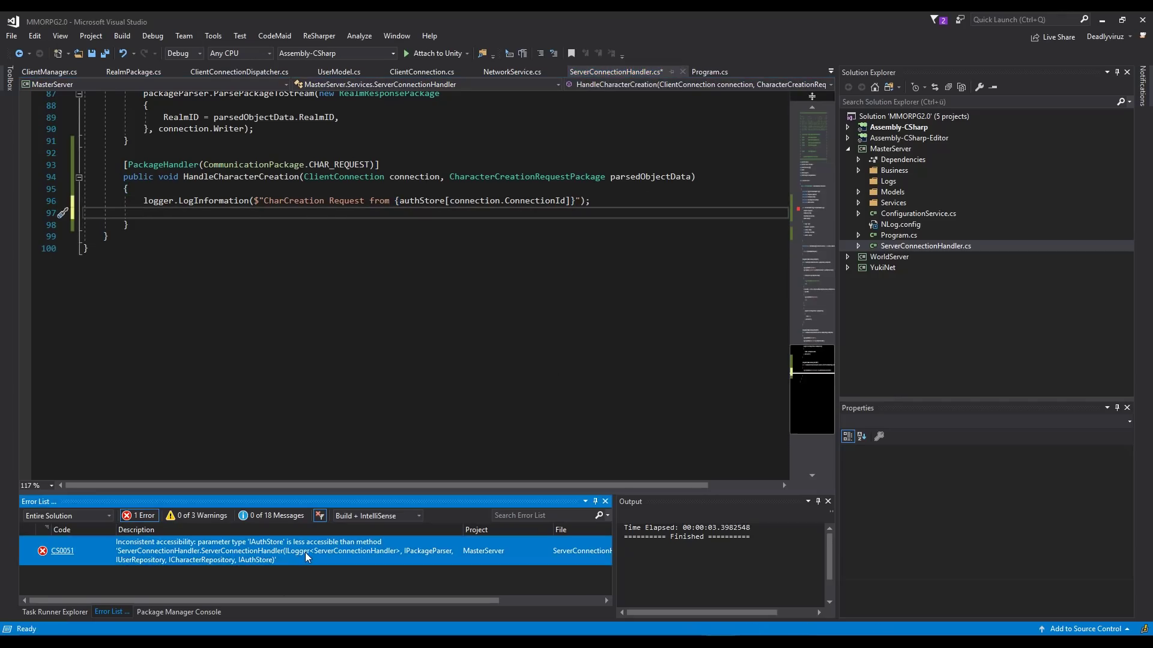
double_click(305, 553)
click(421, 304)
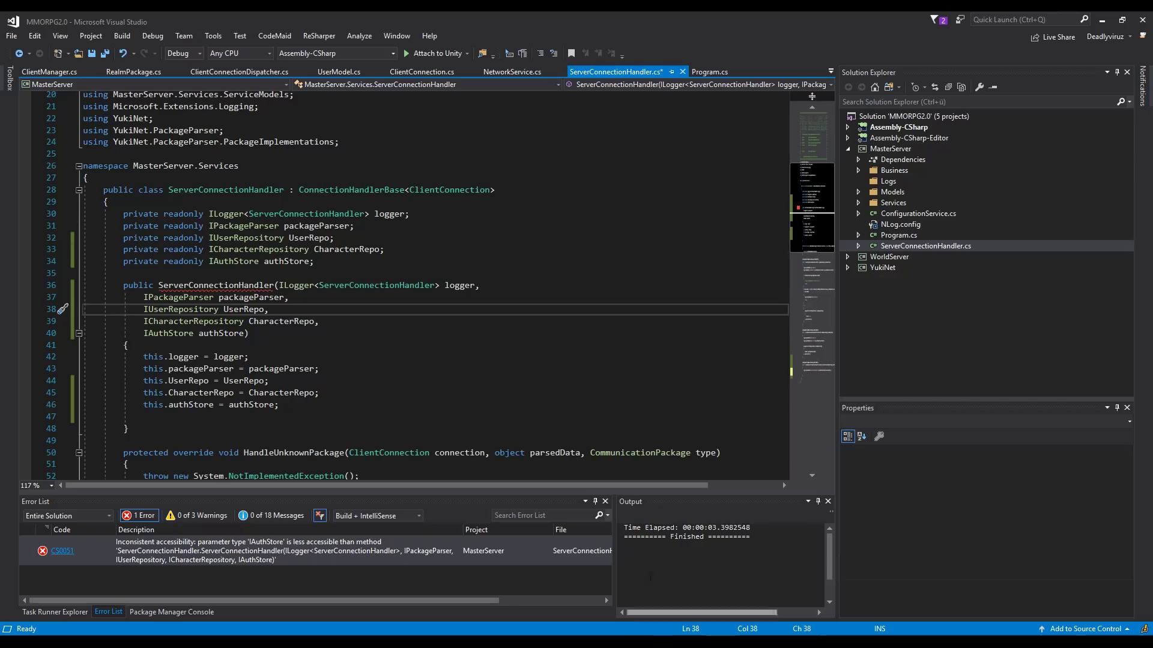
drag(436, 599, 318, 583)
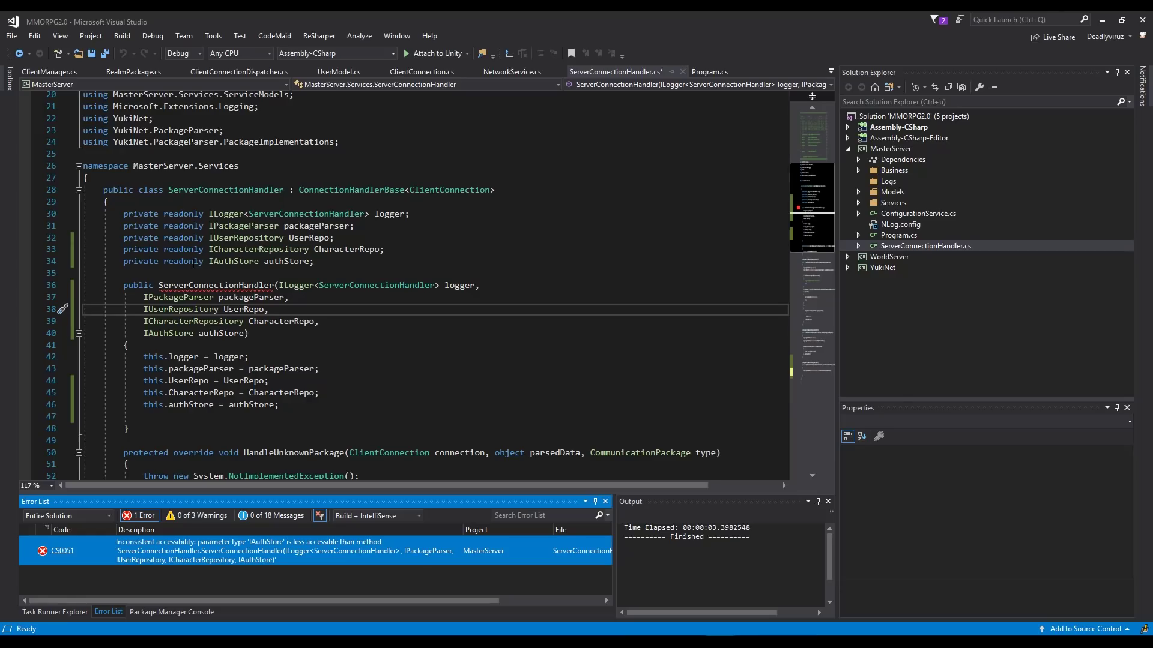
scroll(406, 288, down, 3)
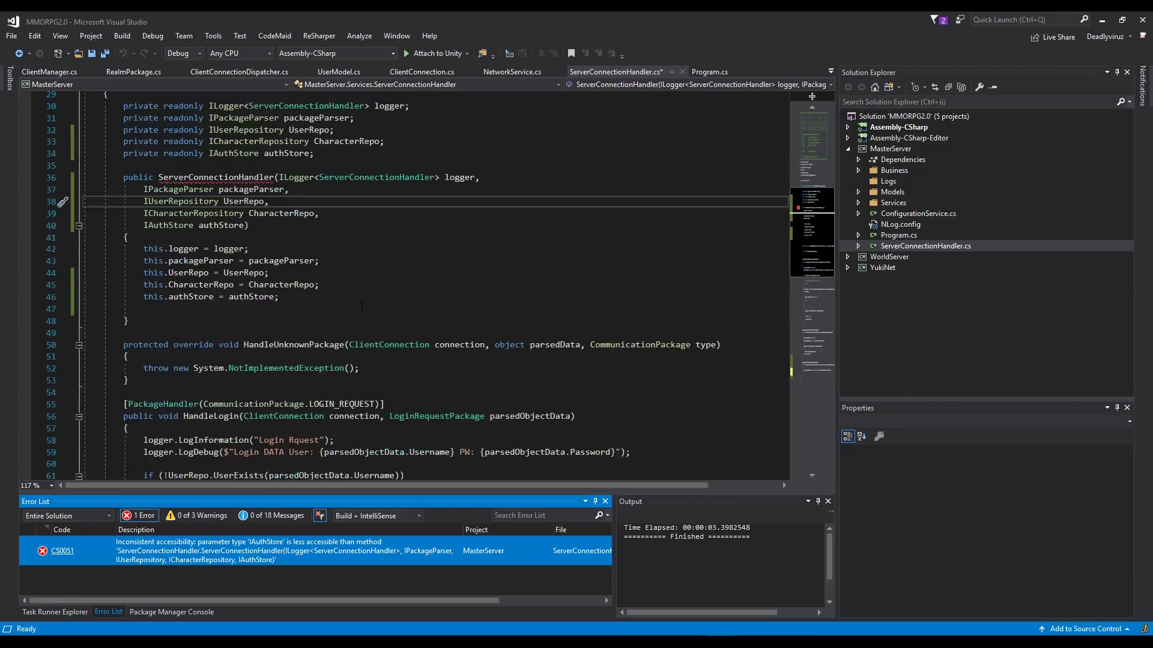
scroll(405, 288, down, 15)
scroll(406, 288, down, 7)
scroll(406, 288, up, 7)
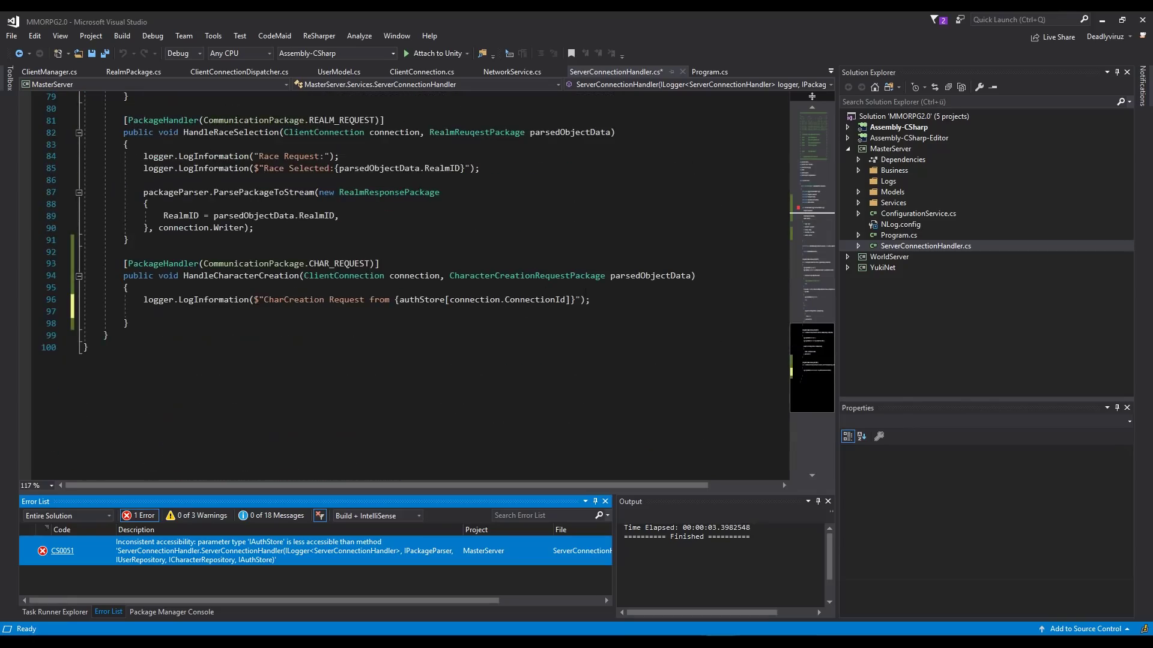
click(592, 299)
- Add an if (CharacterRepo.CharExists(parsedObjectData.CharName)) block to the handler
key(Return)
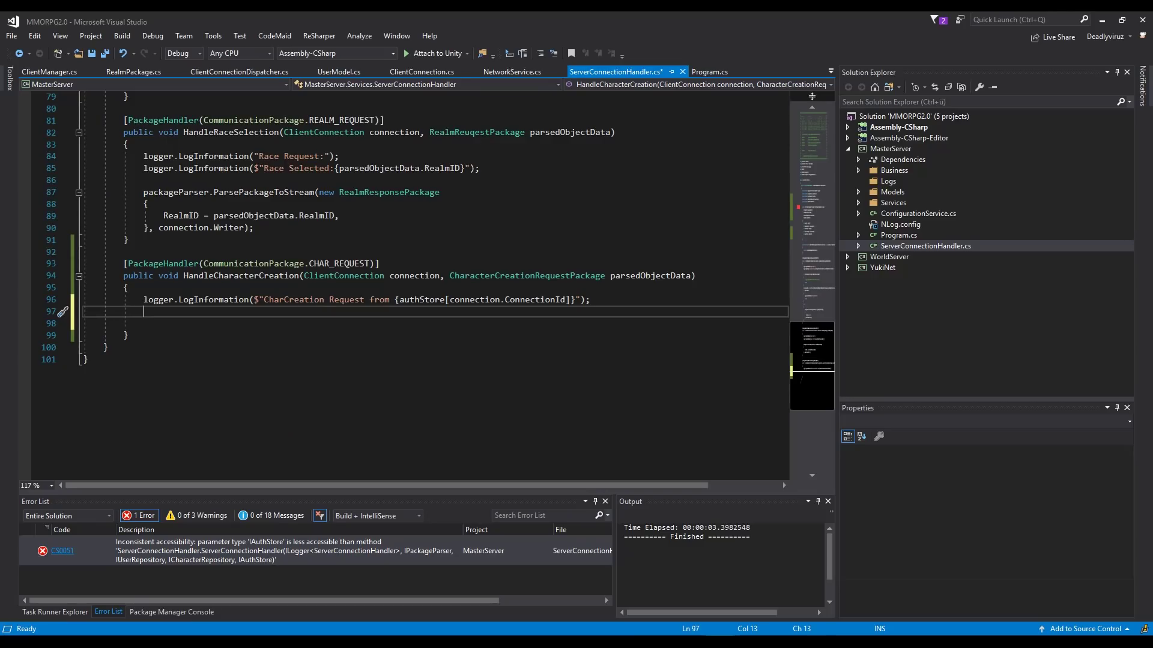
text(if)
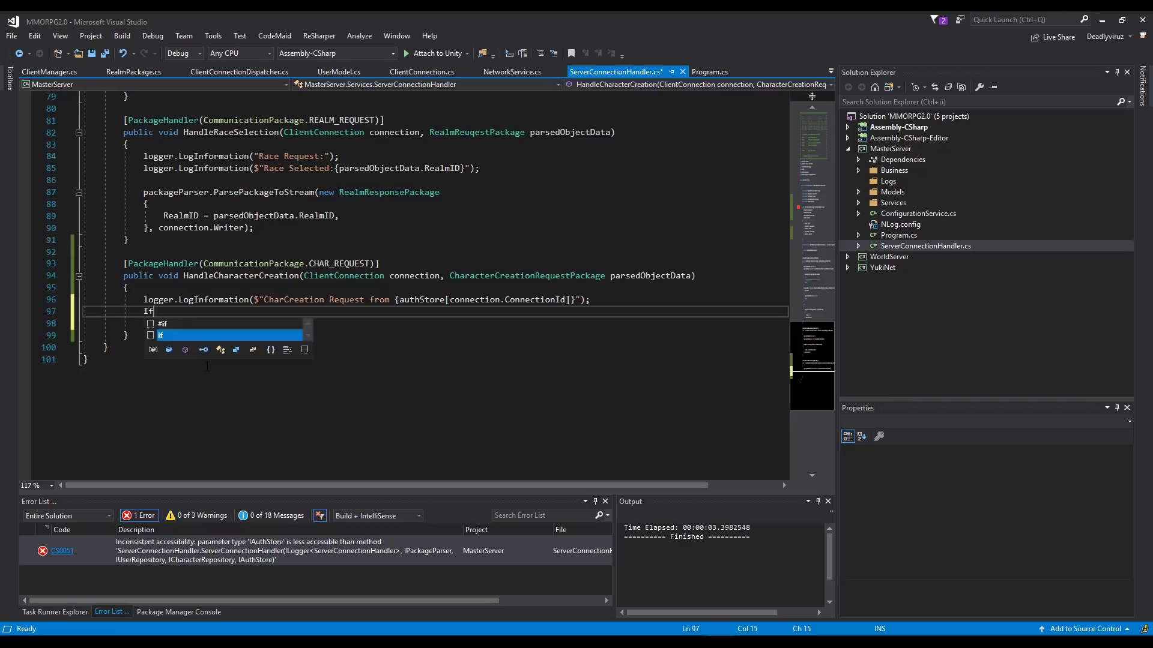
text((Character)
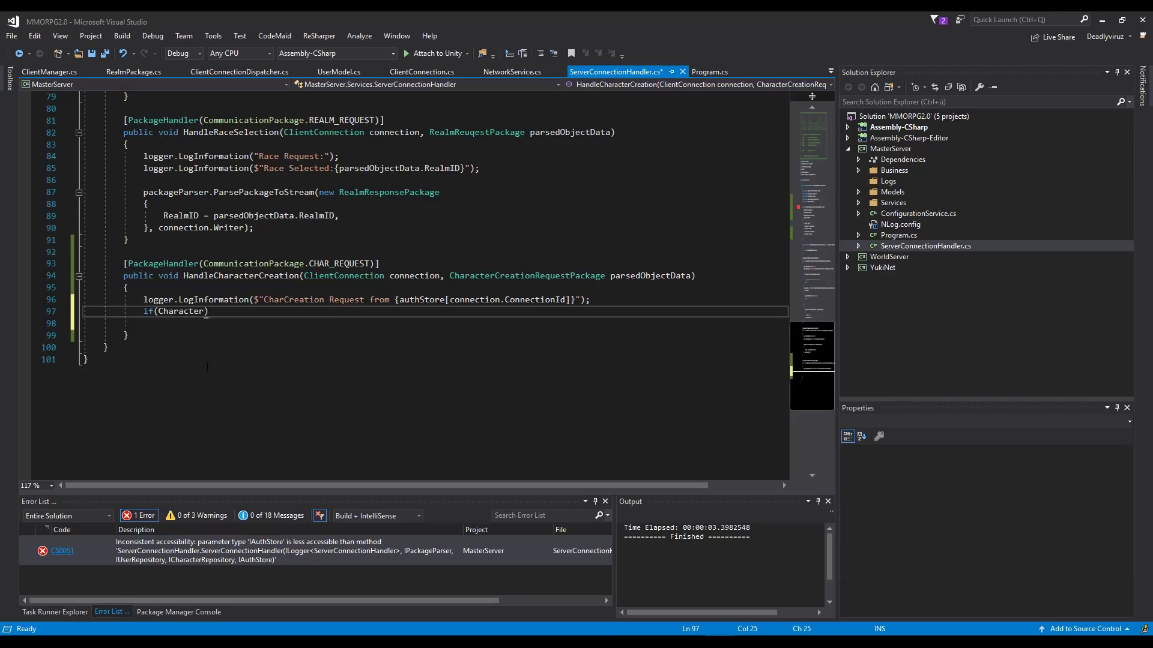
text(Repo.Char)
key(Tab)
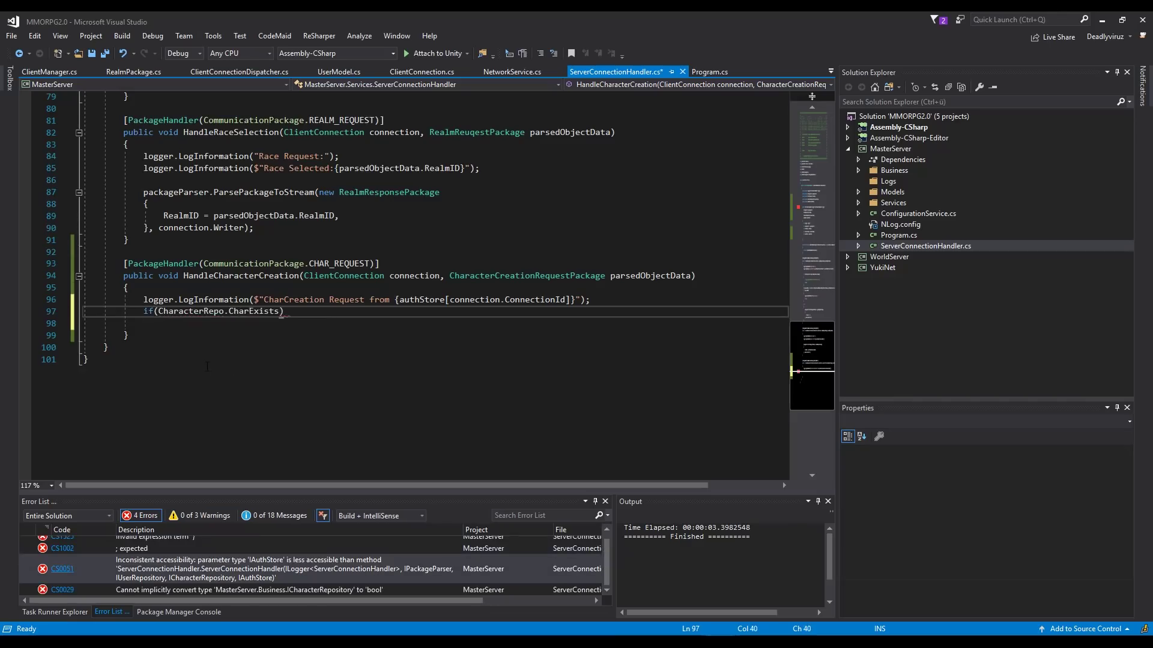
text((pars.)
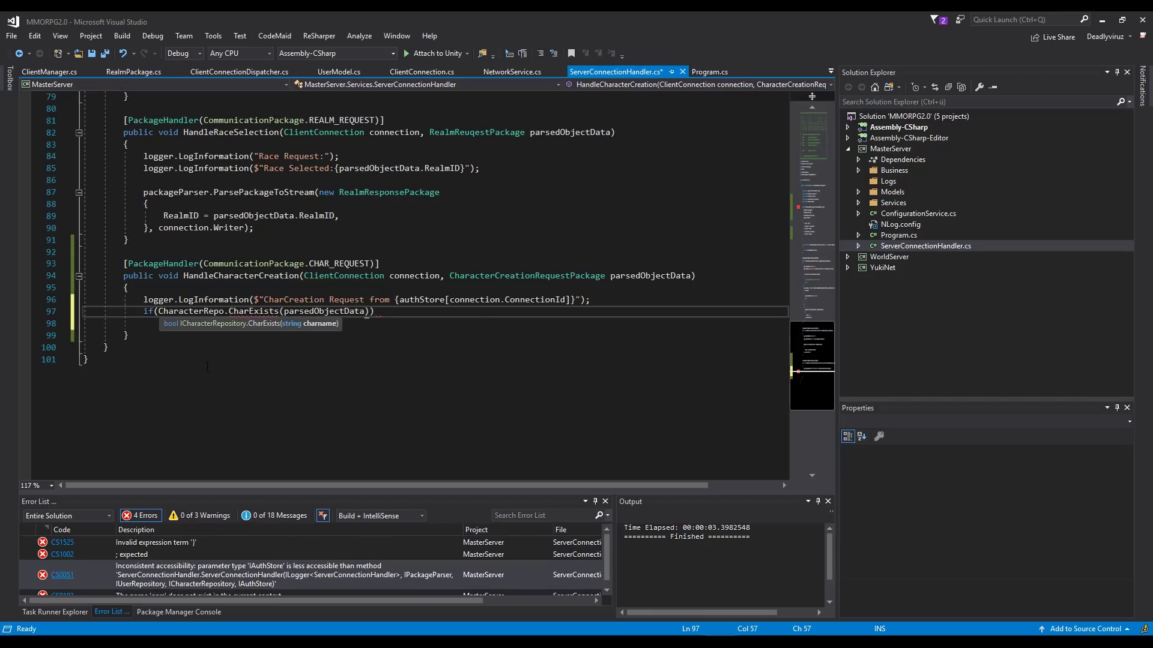
text(Ch)
key(Tab)
text()))
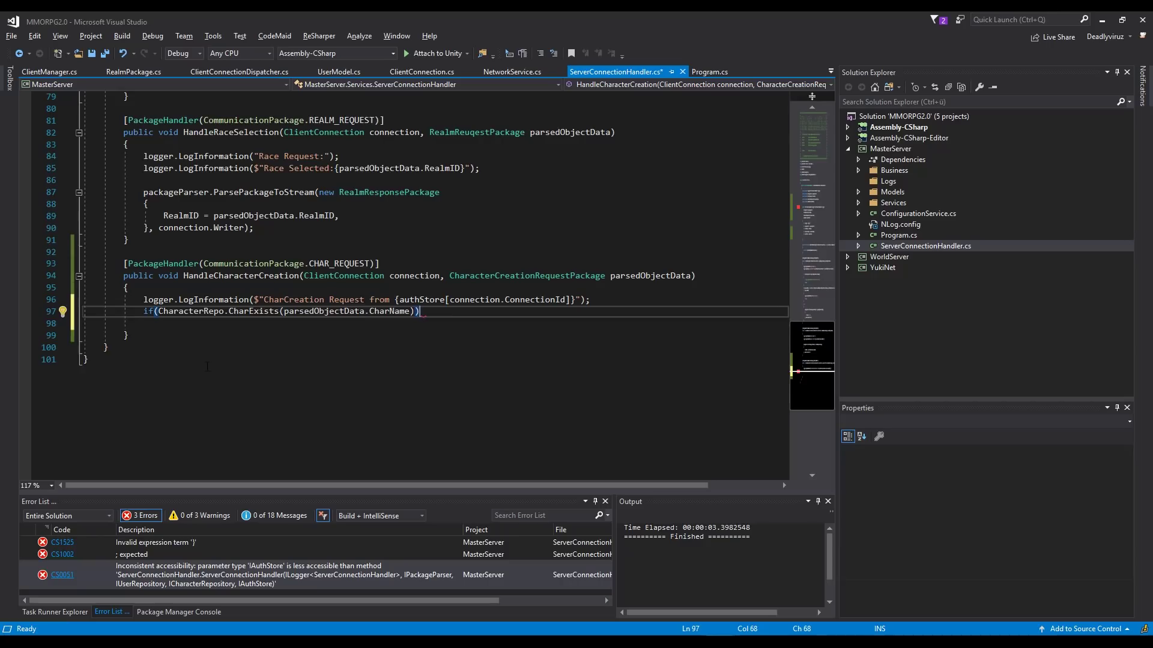
key(Return)
text({)
key(Return)
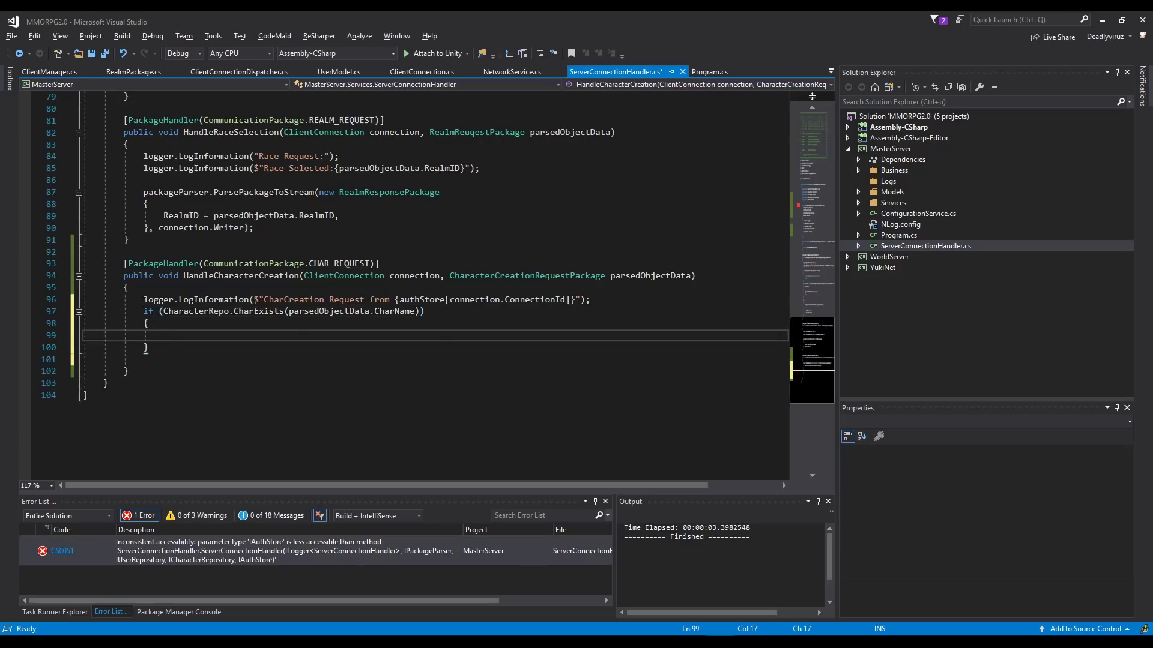
- Copy the logger line into the if block, changing its message to 'Charcreation : Something went wrong'
key(Up)
key(Up)
key(Up)
key(shift+End)
key(Down)
key(Down)
key(Down)
text(logger.LogInformation($"CharCreation Request from {authStore[connection.ConnectionId]}");)
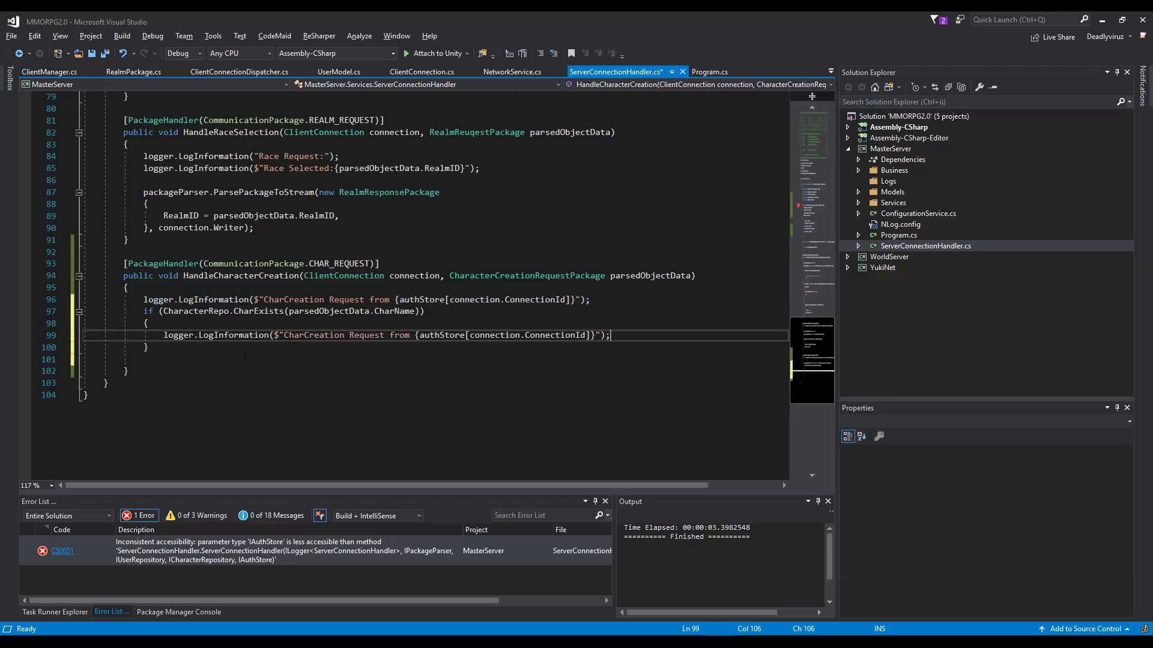
drag(285, 335, 595, 335)
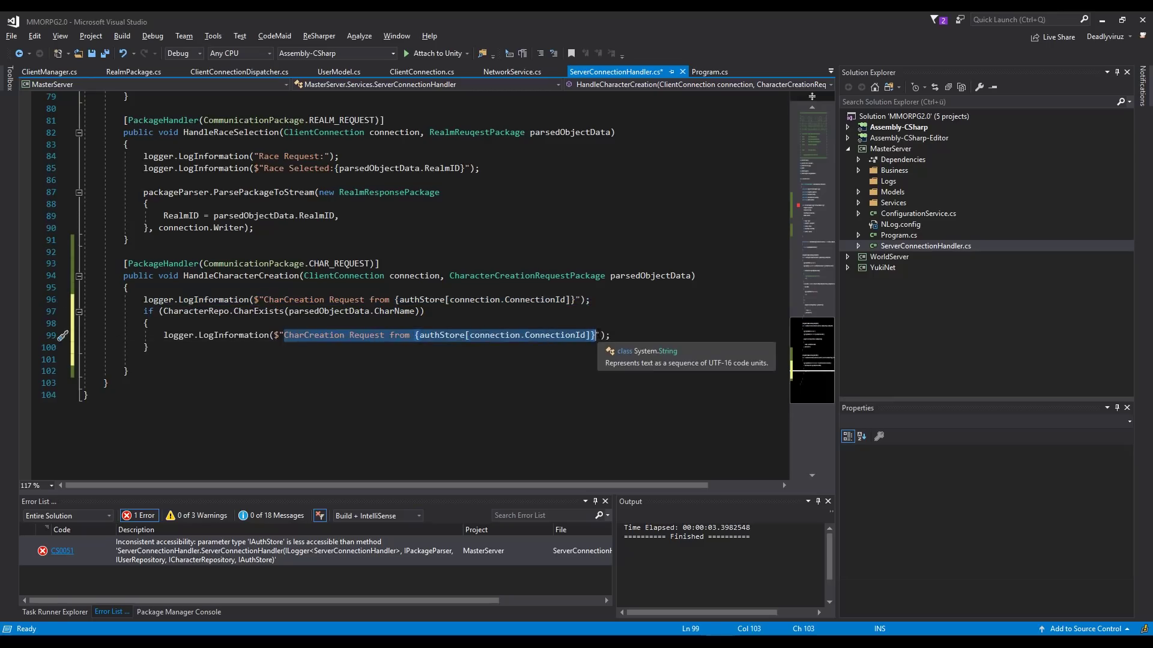
text(CHa)
key(BackSpace)
key(BackSpace)
key(BackSpace)
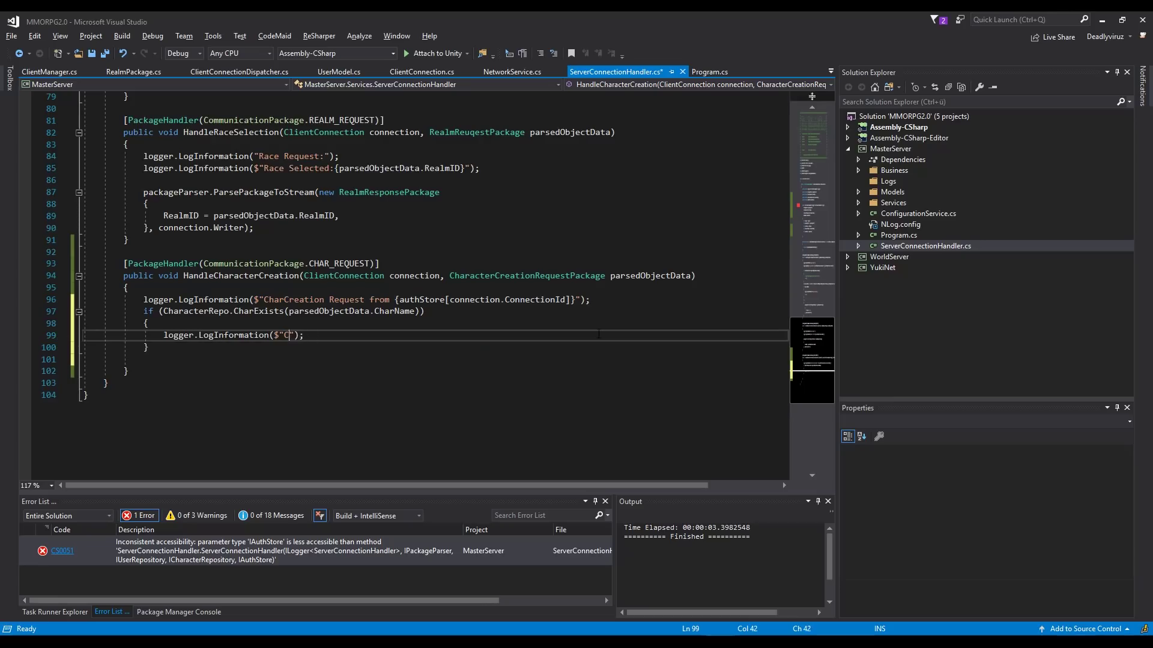
text(harct)
text(eat)
text(ioN)
key(BackSpace)
key(BackSpace)
key(BackSpace)
text(n :;)
text( So)
text(me)
key(BackSpace)
text(ethi)
text(ng went wrong)
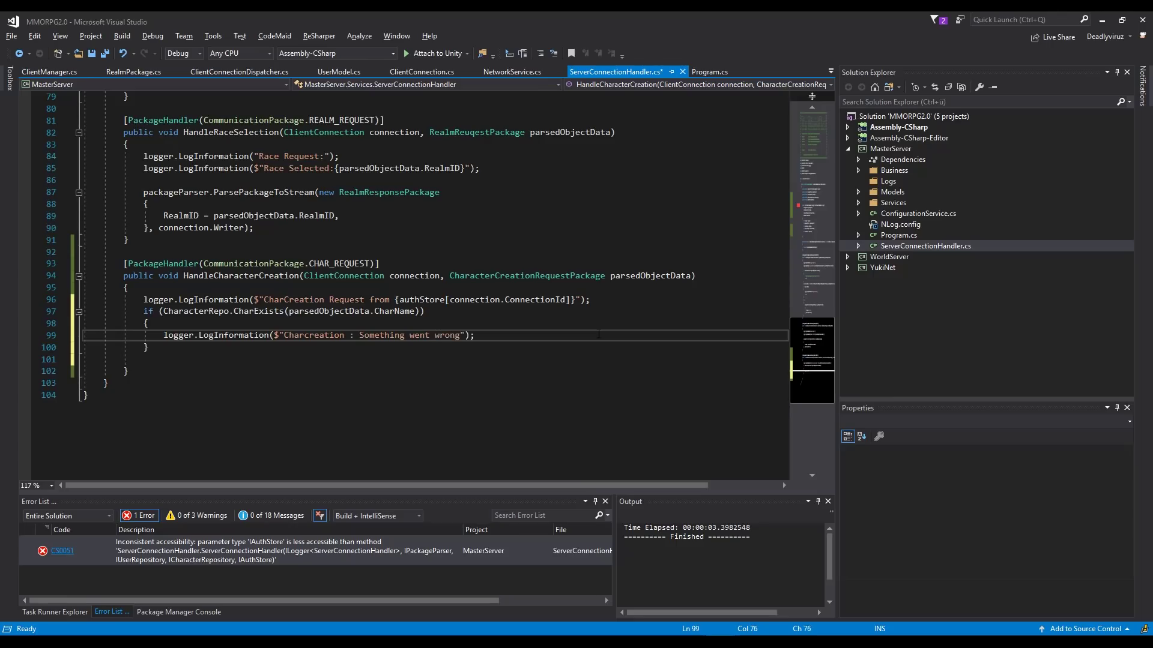
key(End)
key(Return)
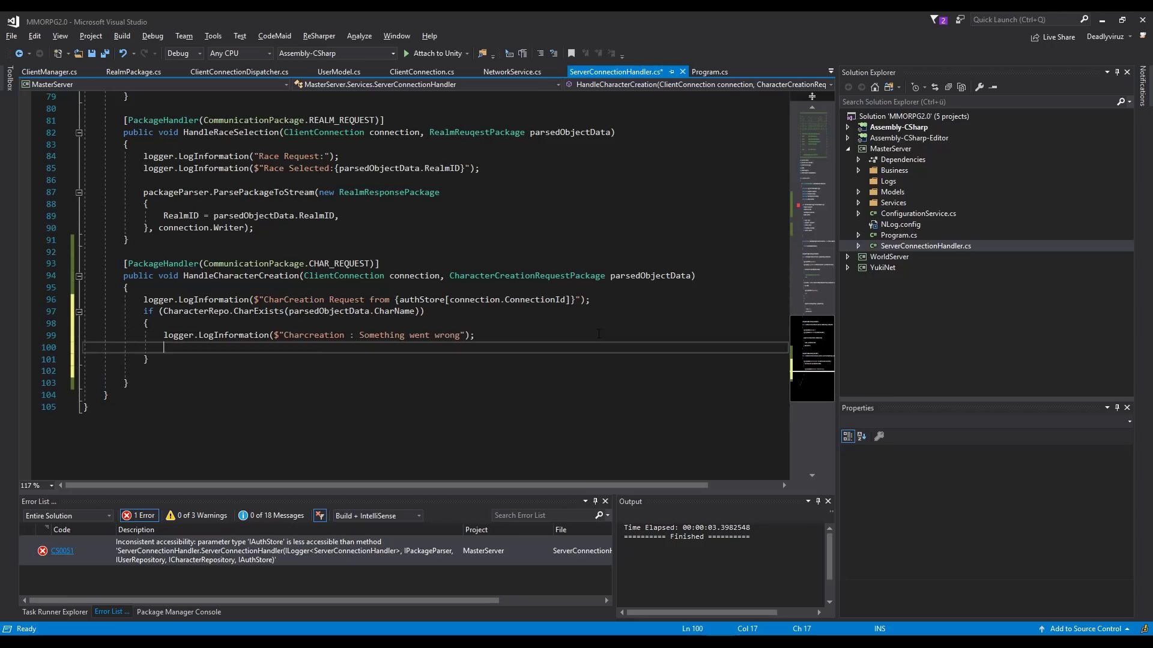
text(pa)
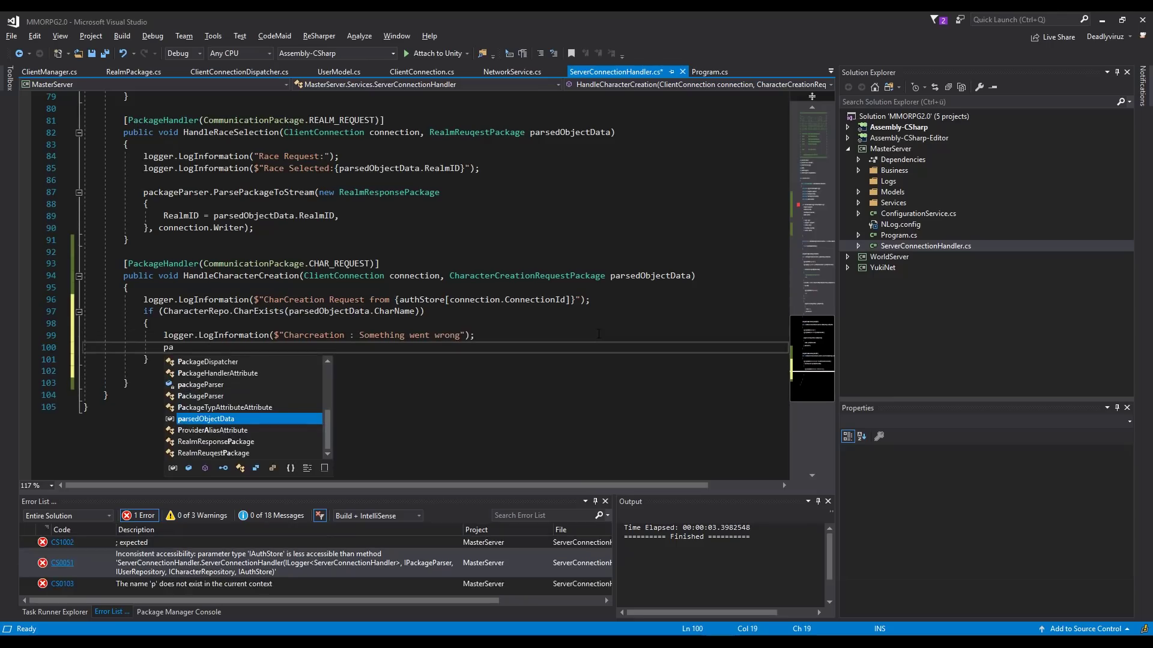
text(ckage)
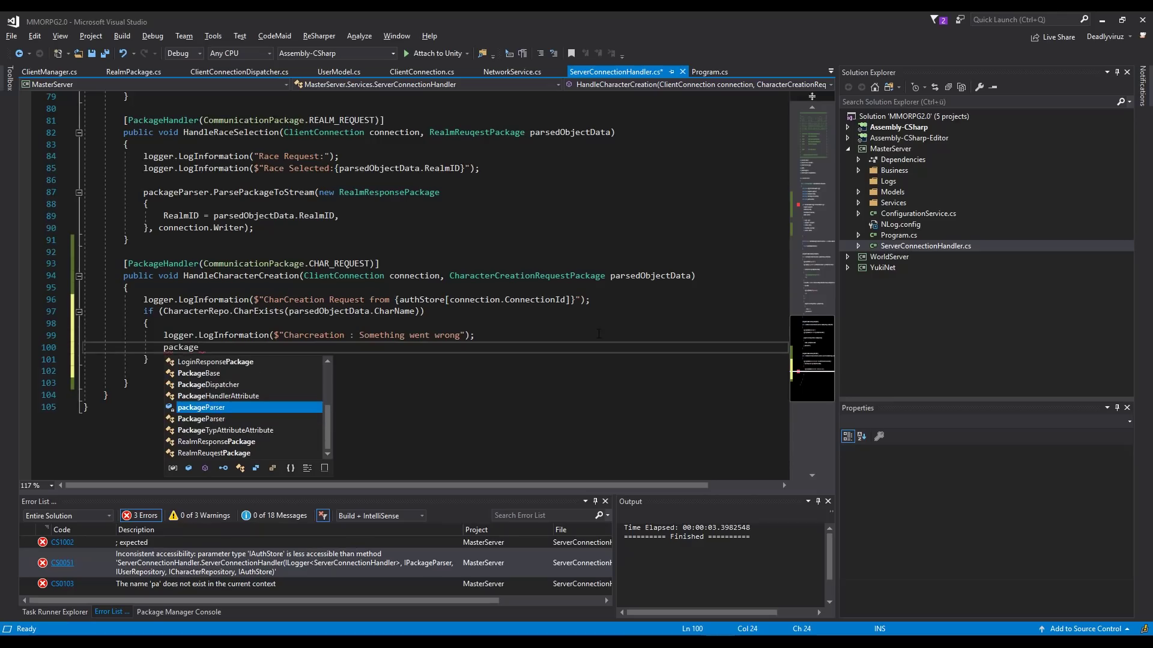
text(Parser.)
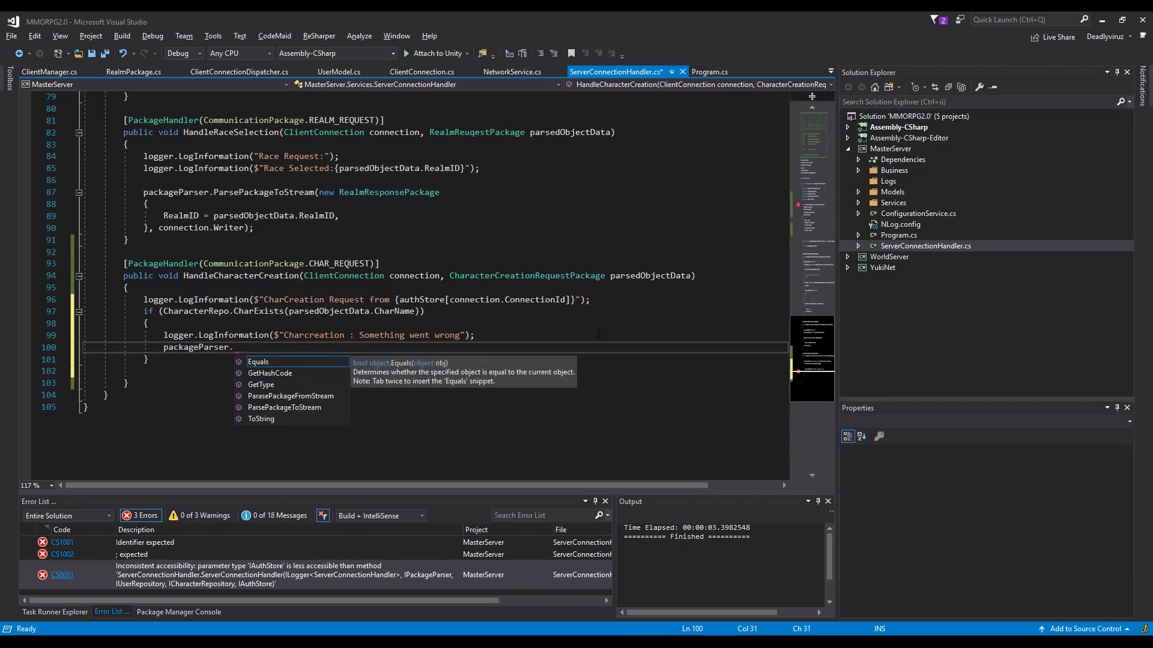
text(Parse)
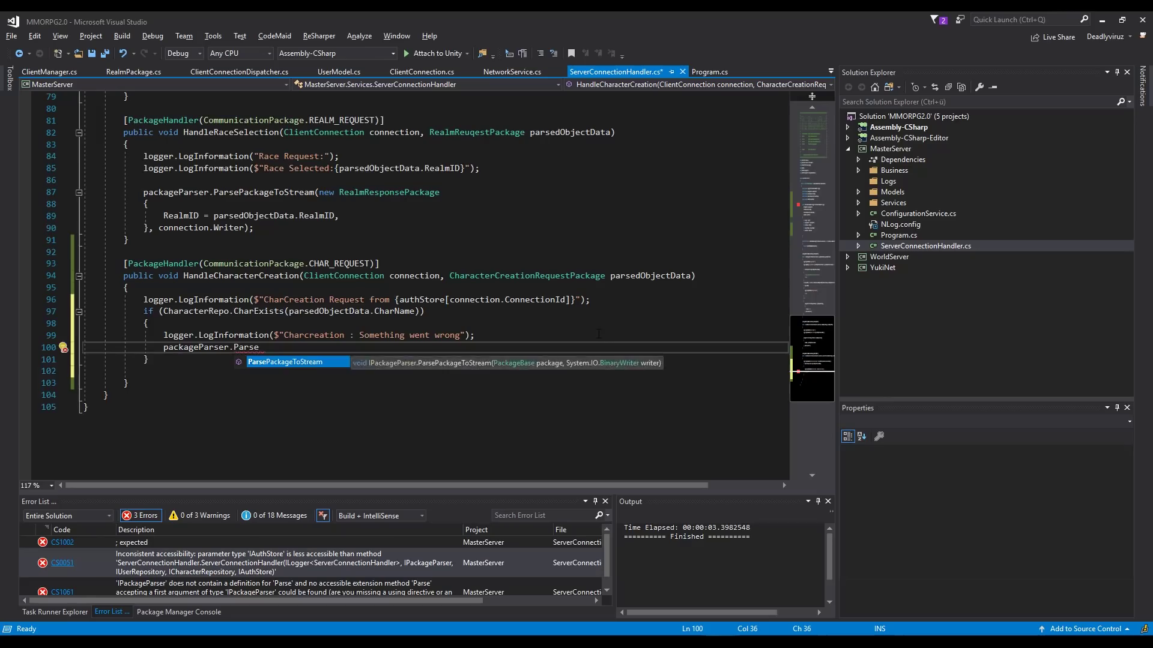
text((mn)
- Send a CharacterCreationRespsonsePackage with IsValid = false to the connection via Writer
key(BackSpace)
key(BackSpace)
text(new )
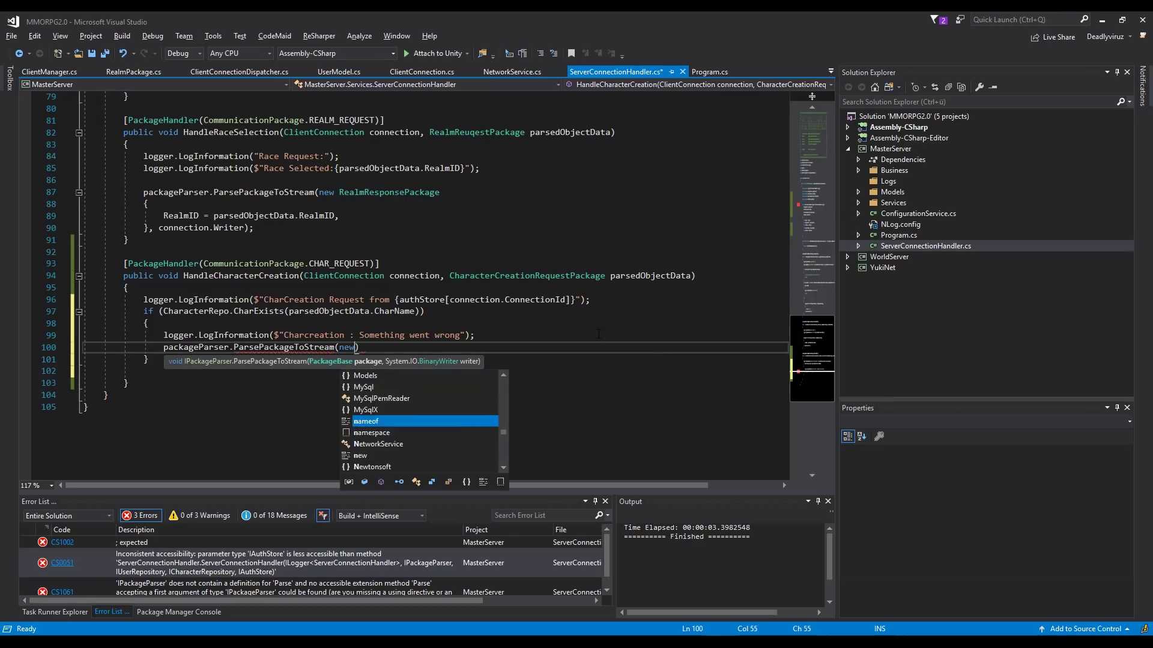
text(Char)
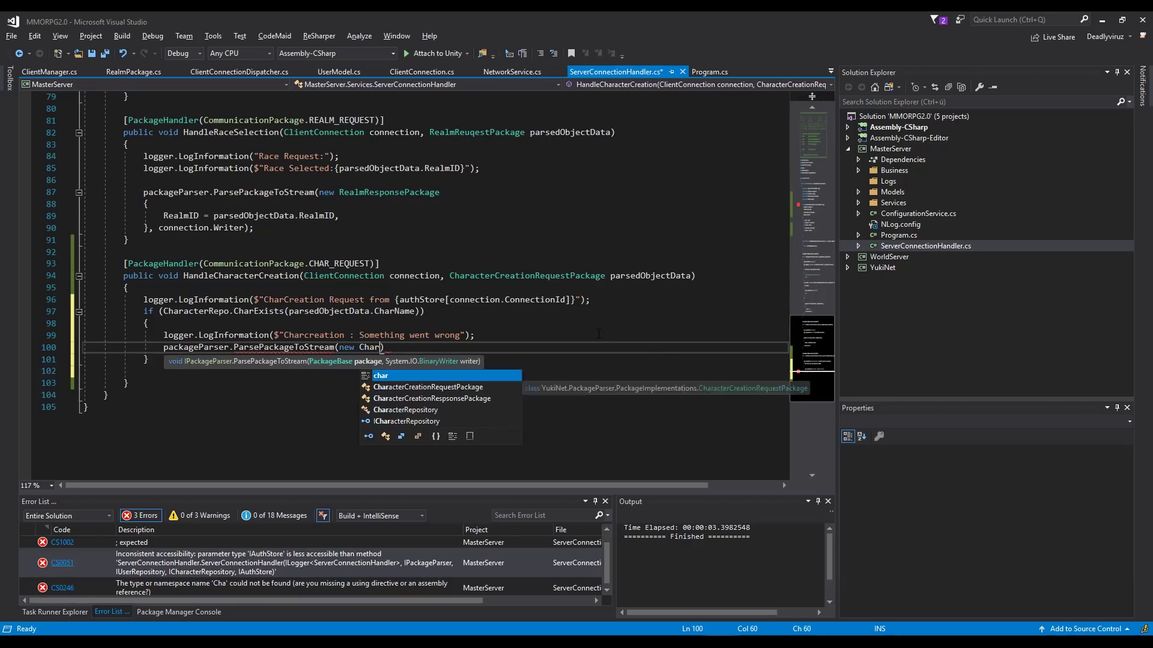
key(Down)
key(Down)
key(Tab)
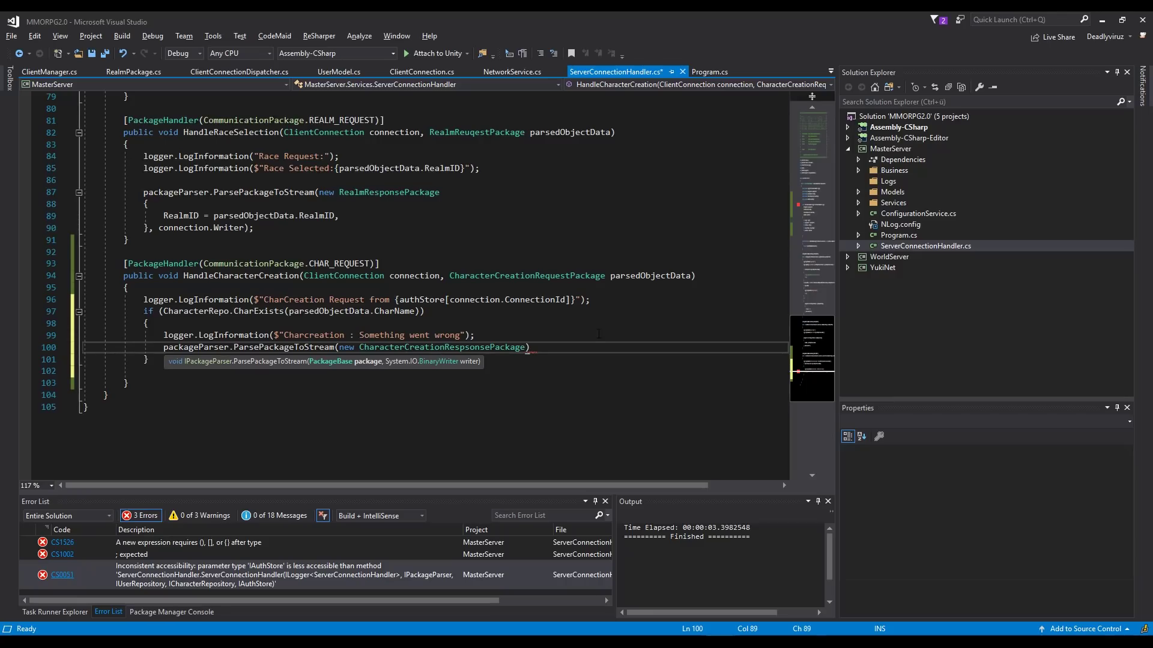
text({)
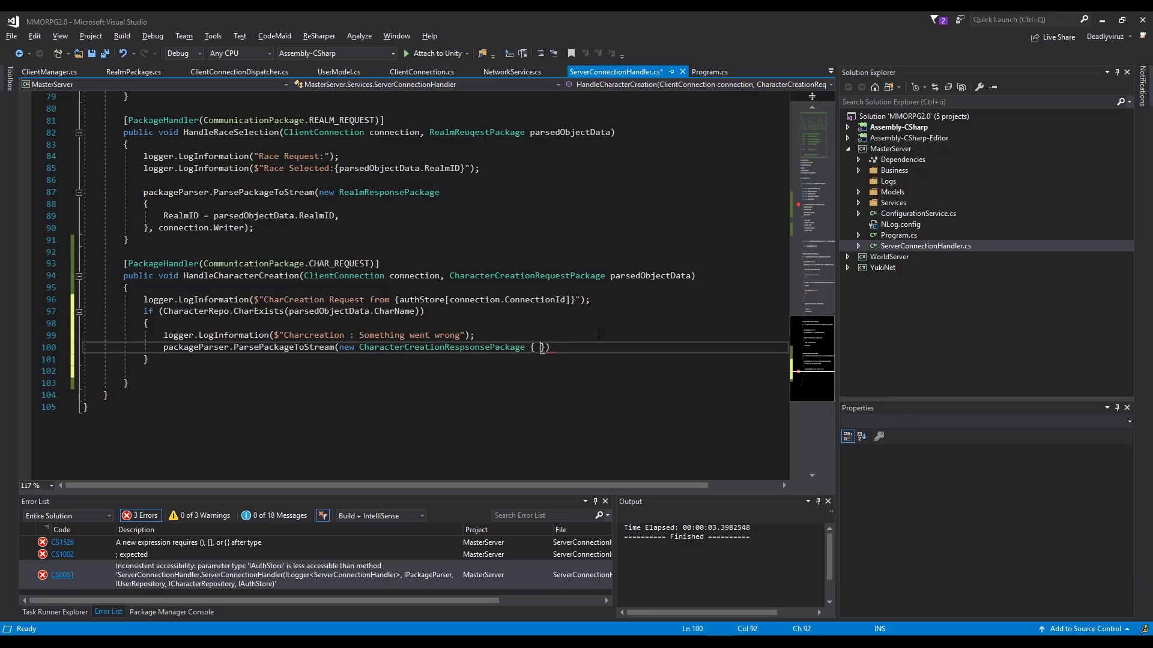
key(Return)
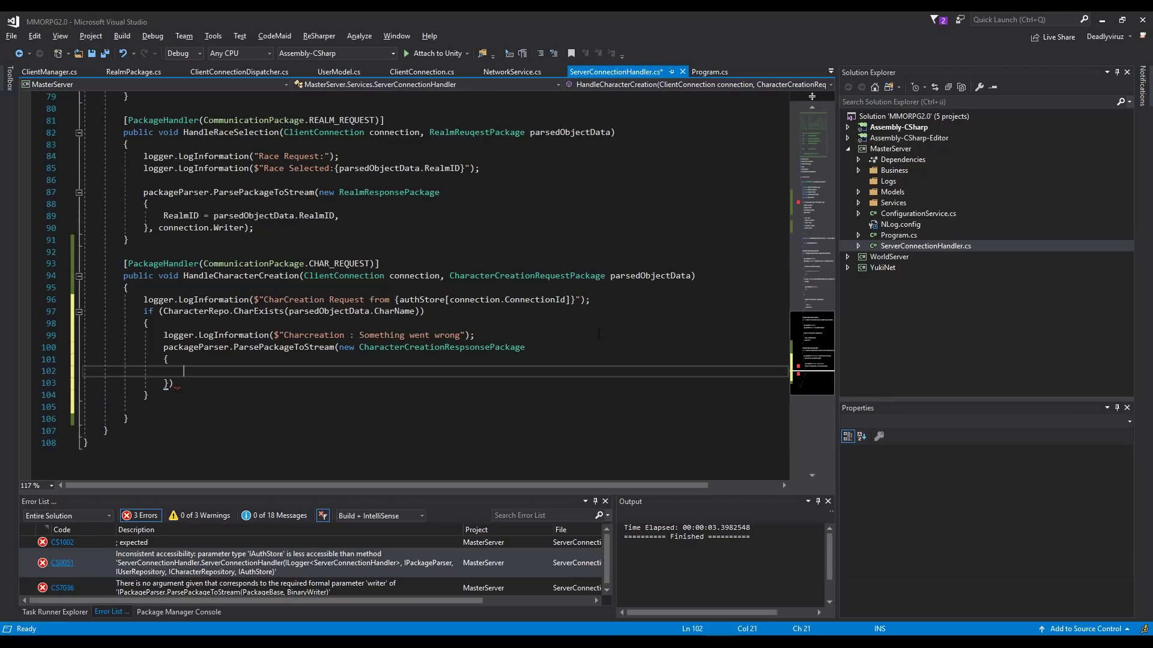
key(Up)
key(Left)
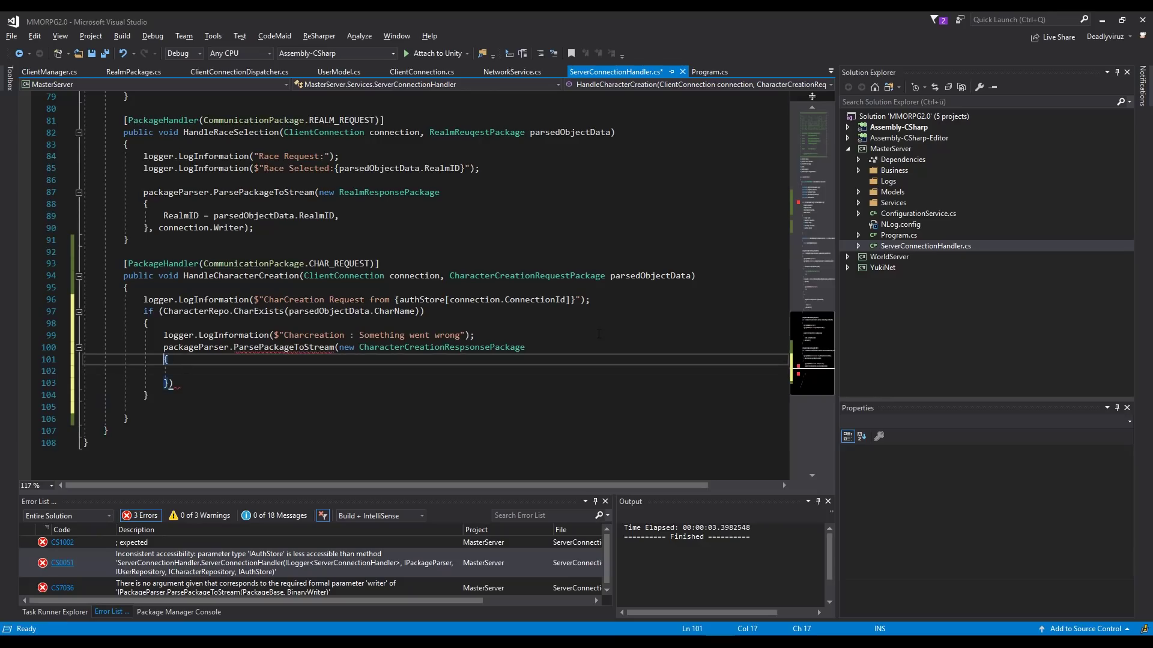
key(Left)
key(Down)
key(Down)
key(Right)
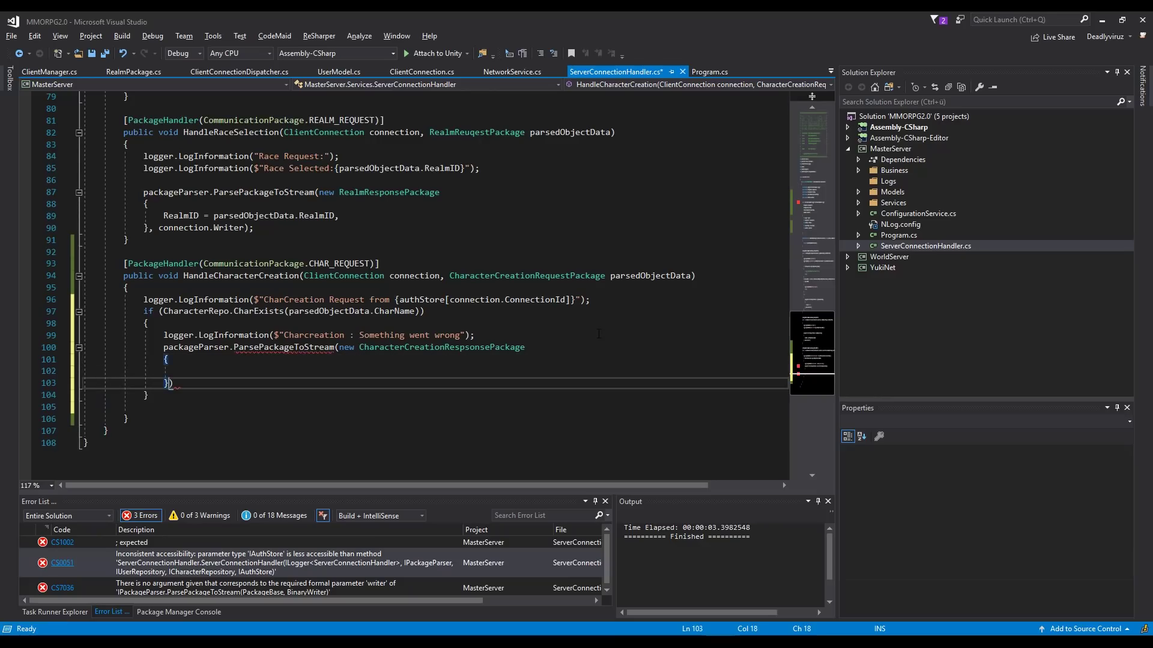
text(, conne)
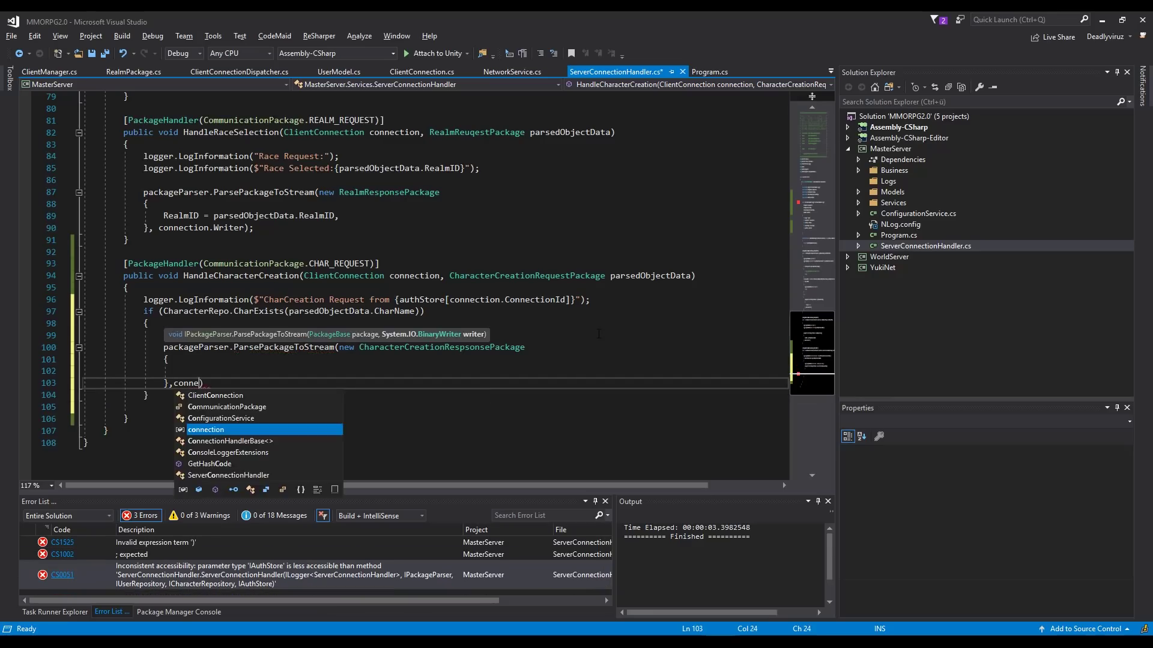
text(ction.w)
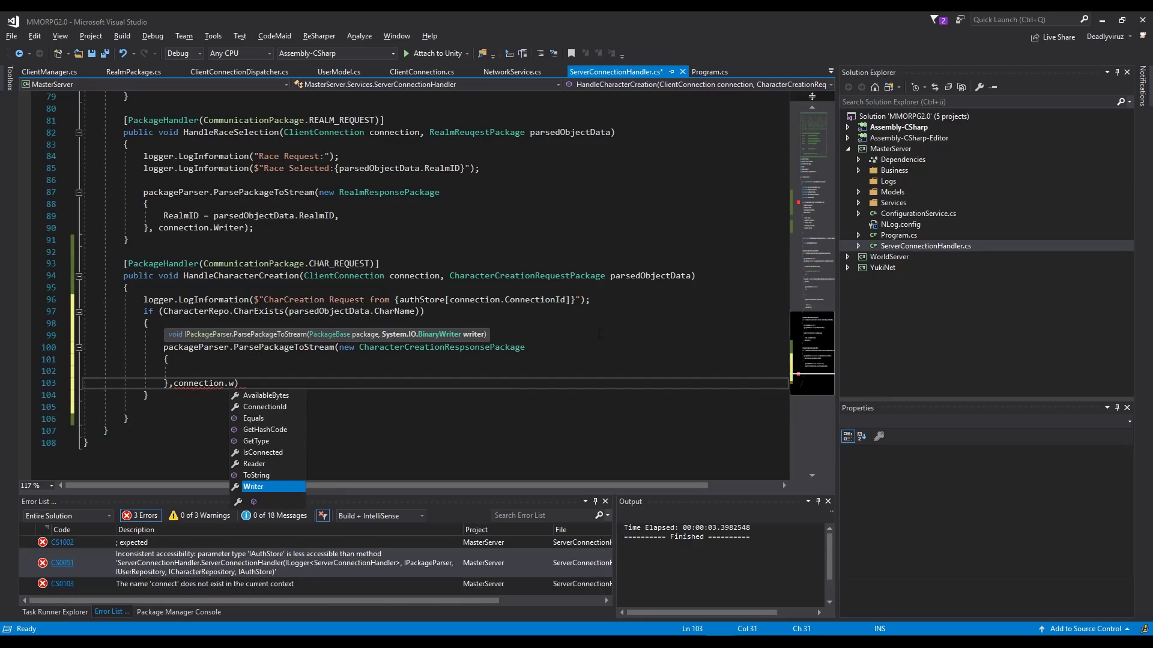
key(Tab)
key(End)
text(;)
key(Up)
text(Is)
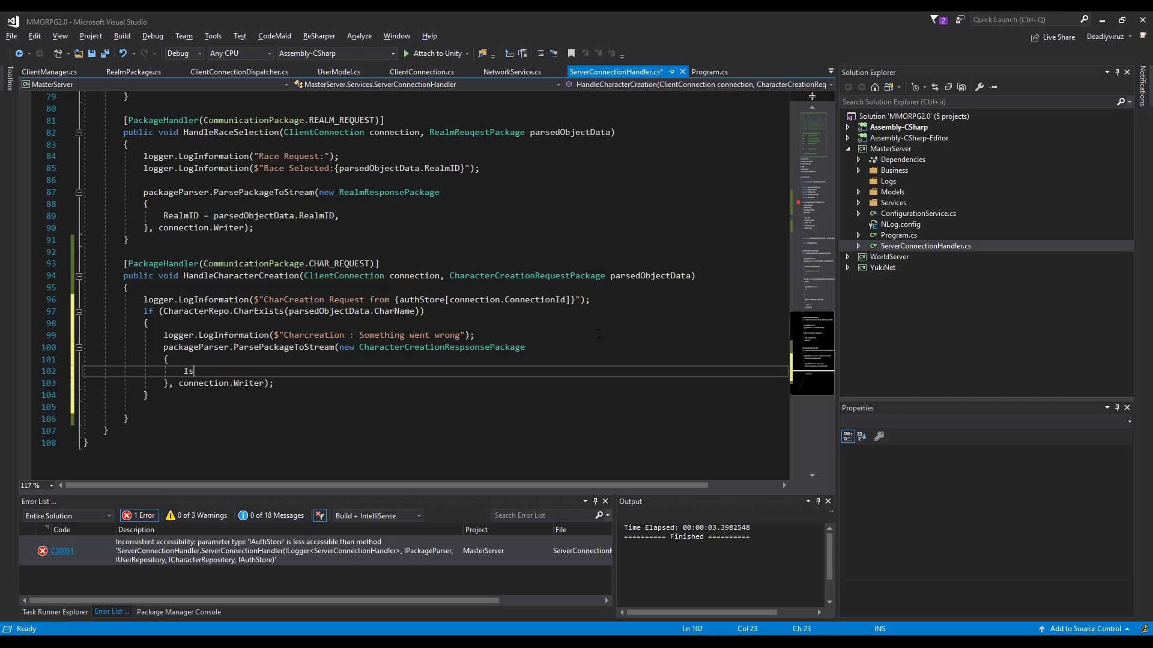
text(Valid =)
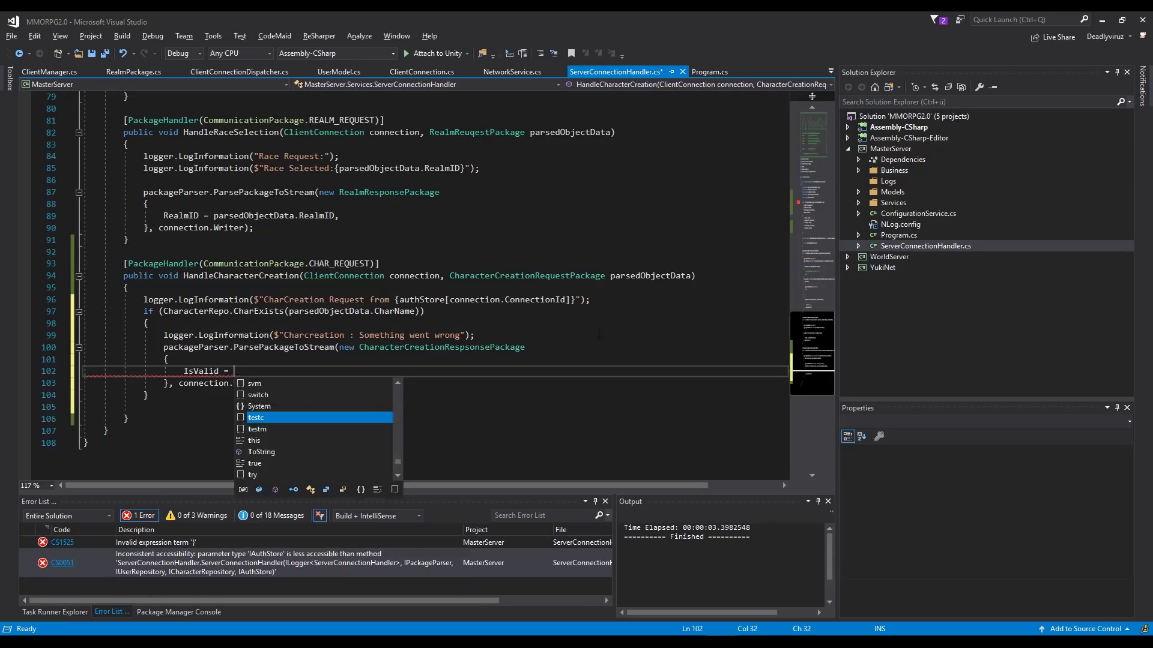
text( false,)
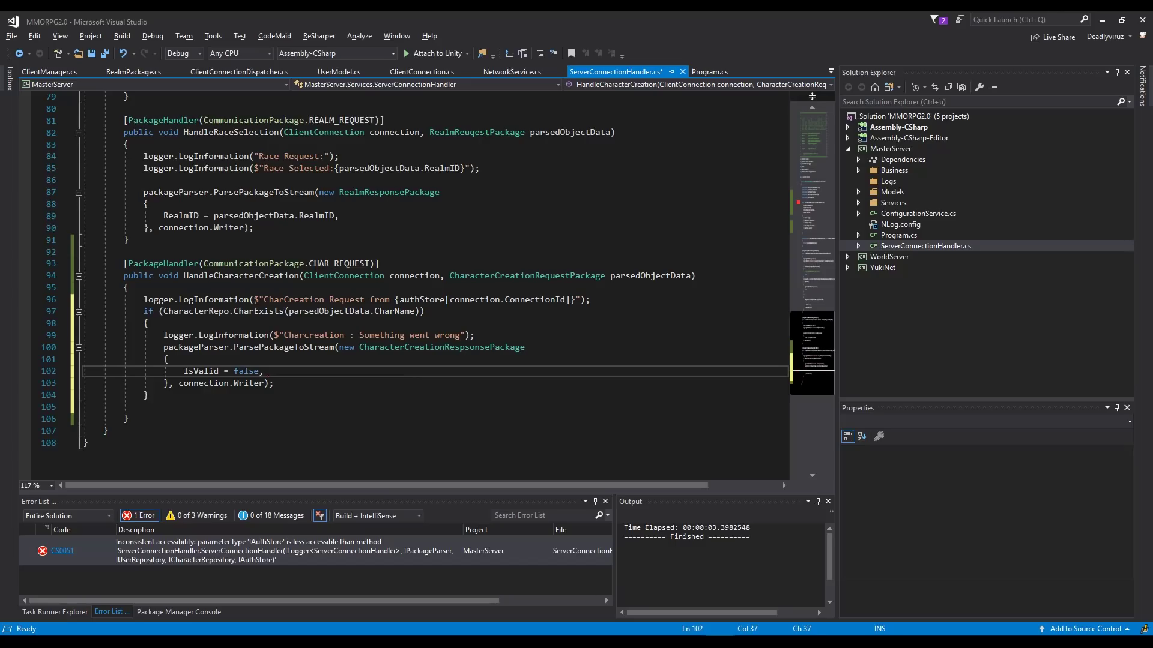
- Add return; after the response send and move below the if block
click(313, 385)
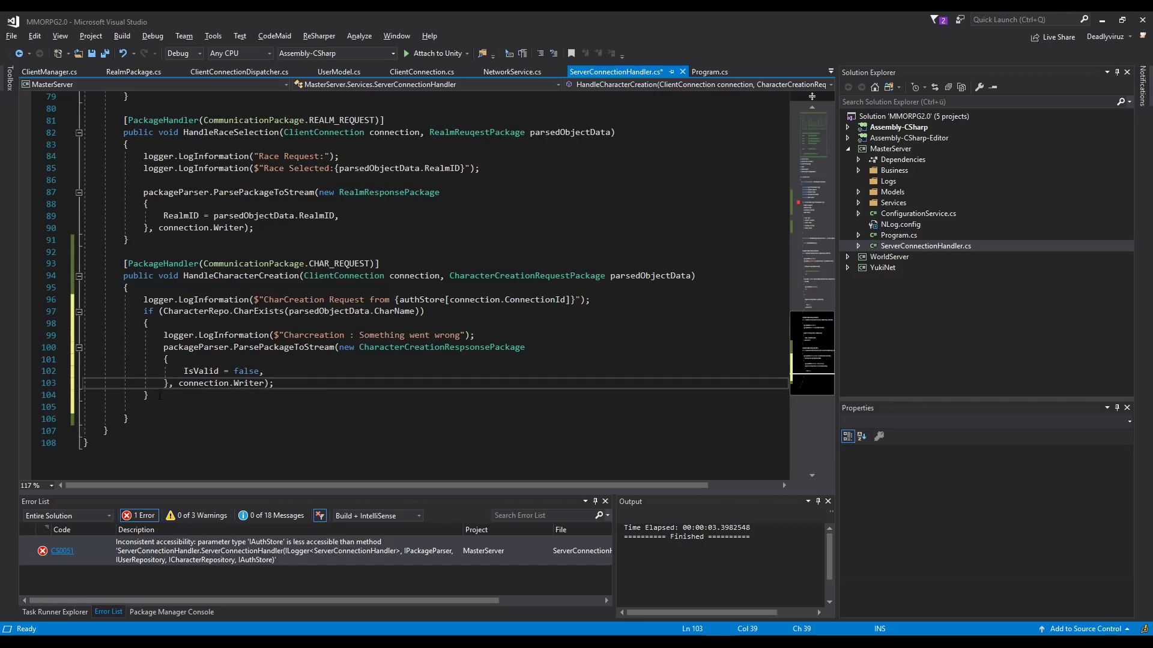
click(161, 395)
key(Return)
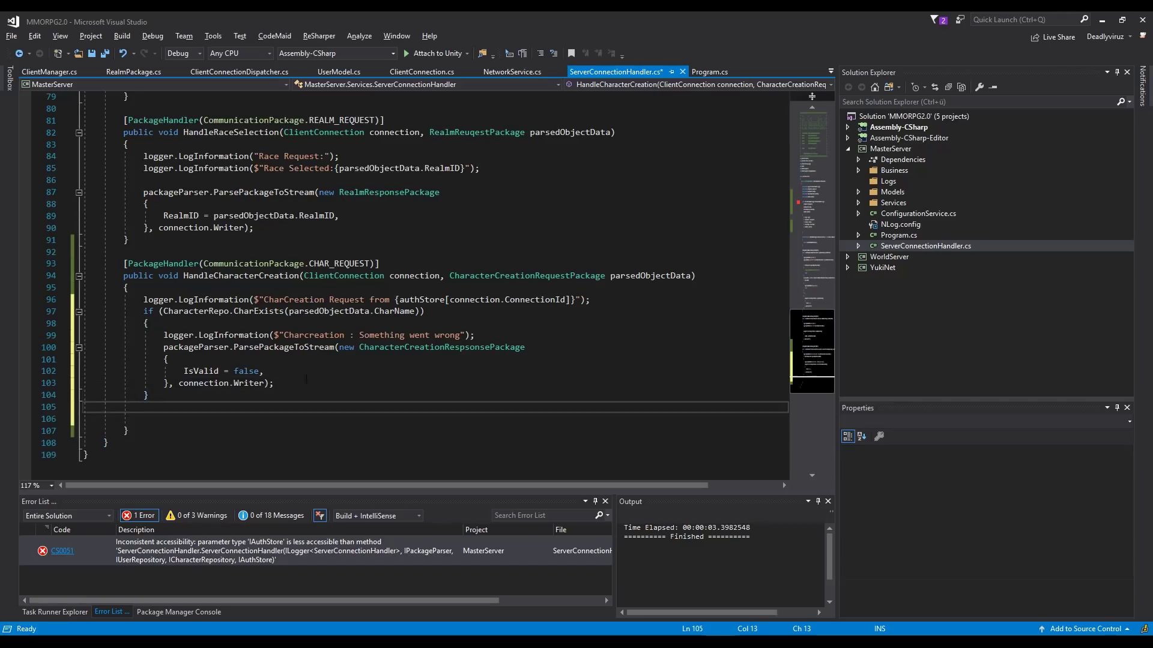
click(311, 384)
key(Return)
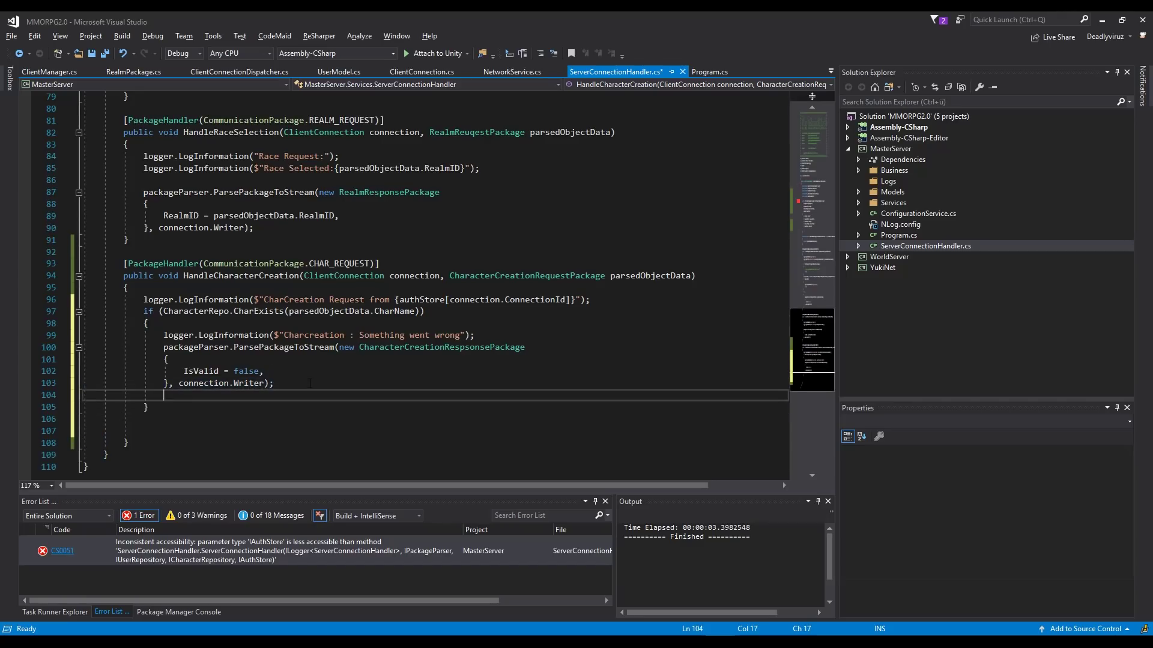
text(return;)
click(225, 420)
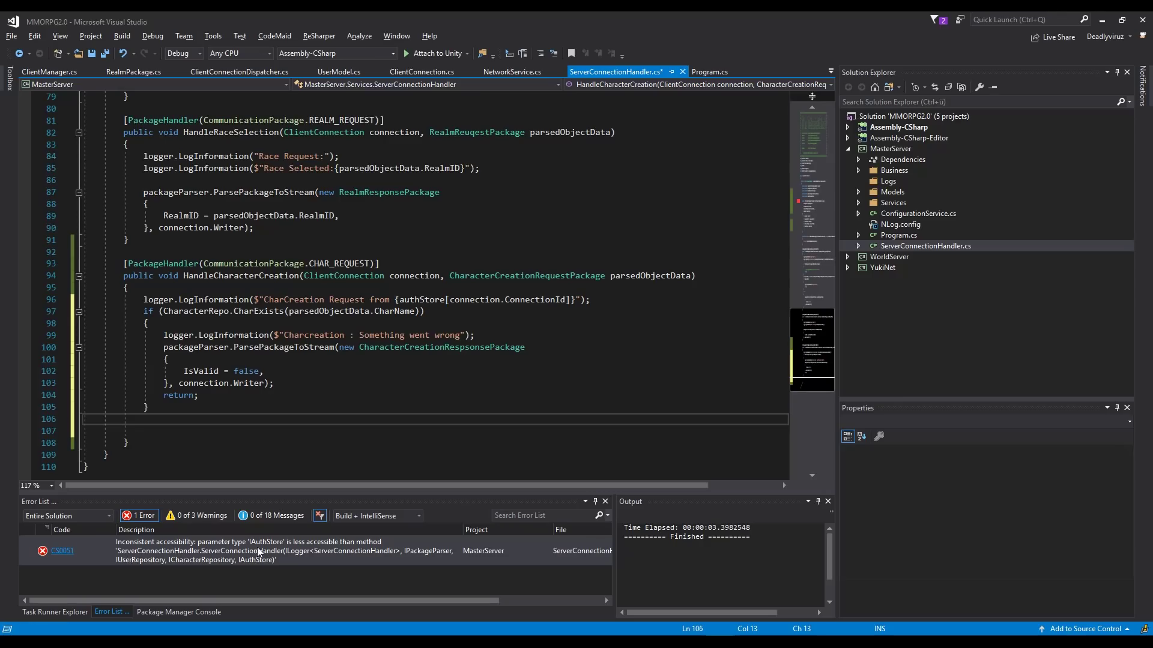
scroll(164, 371, up, 1)
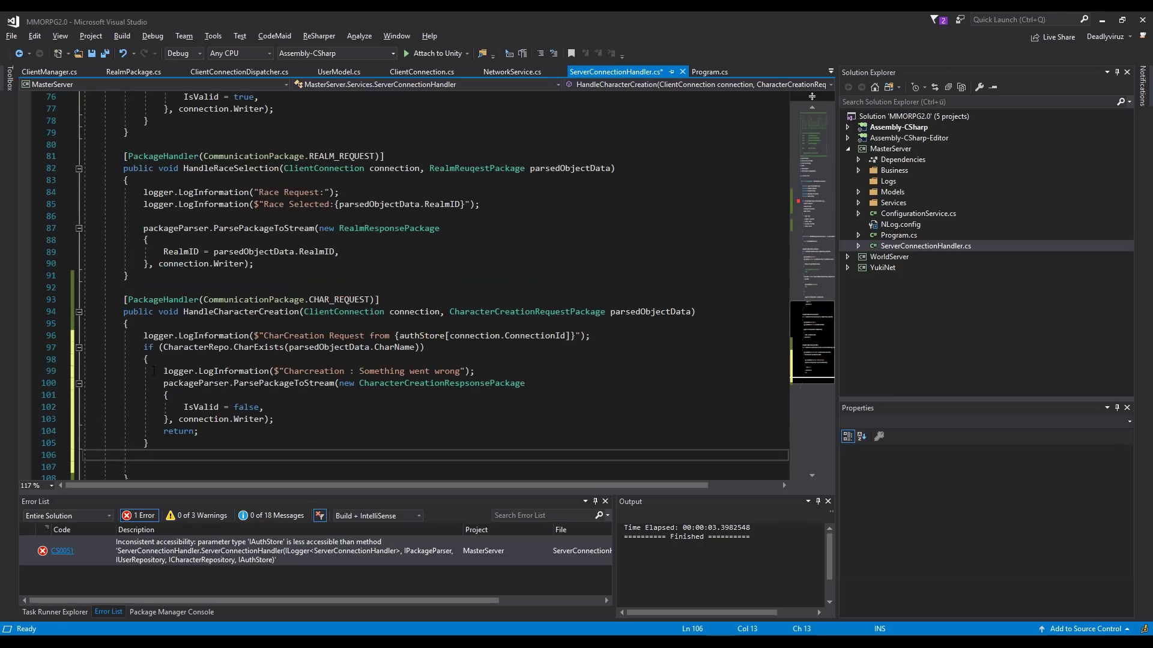
scroll(65, 379, down, 2)
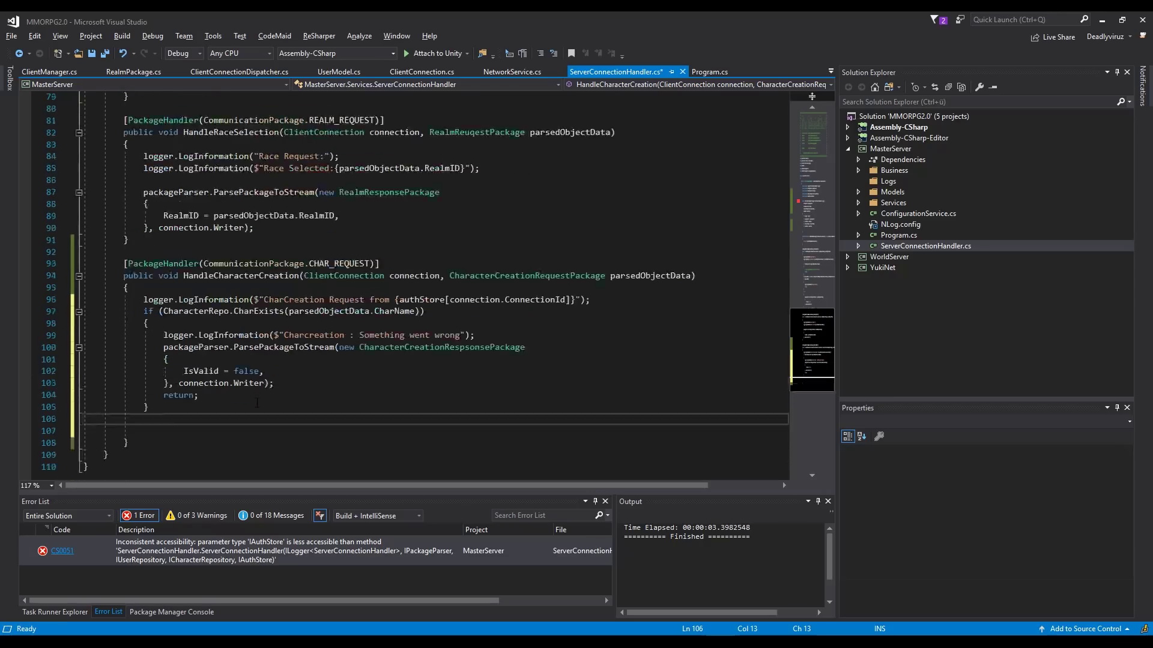
text(else {)
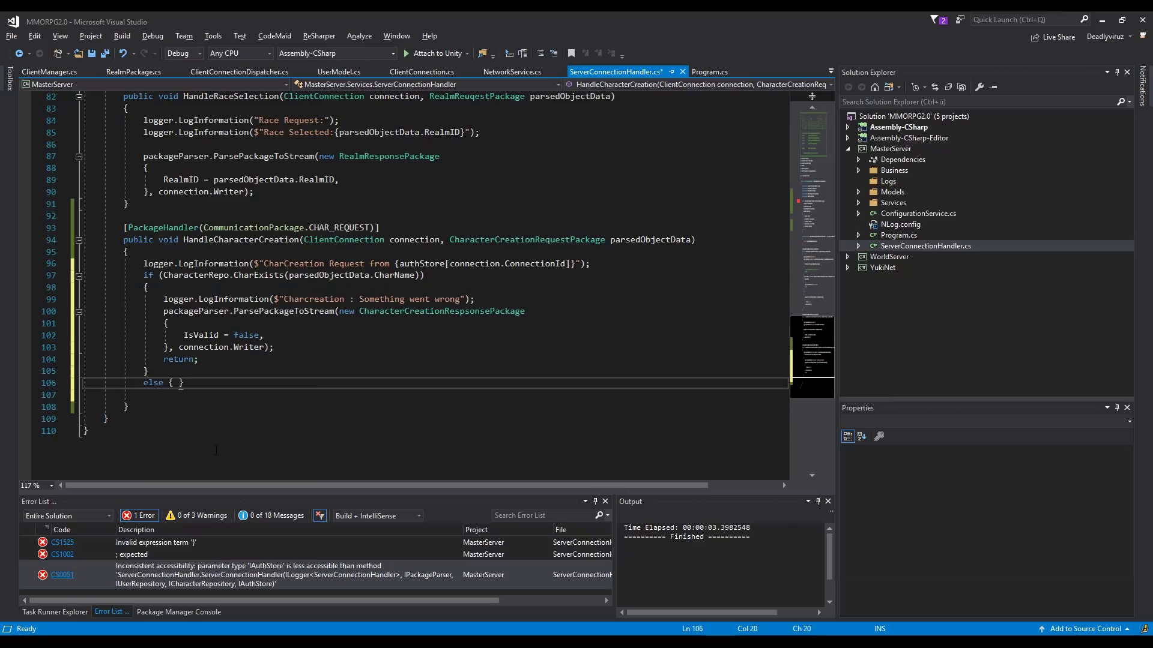
- Open a braced else block calling CharacterRepo.SaveCharacterToDb with authStore[connection.ConnectionId]
key(Return)
text({)
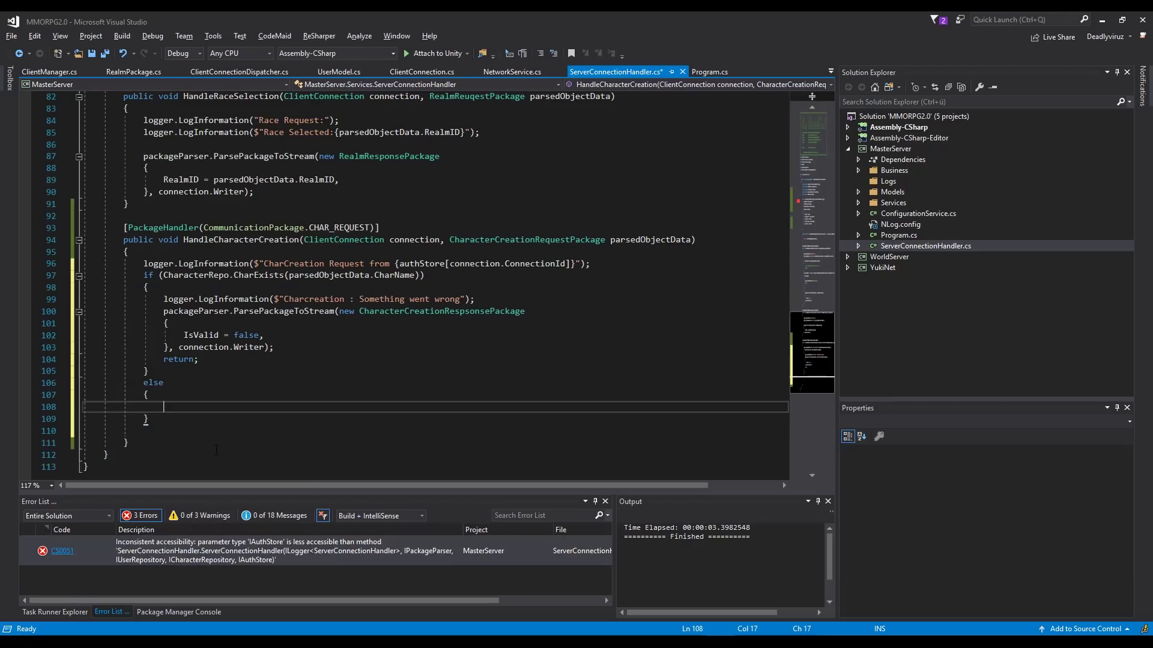
text(Char)
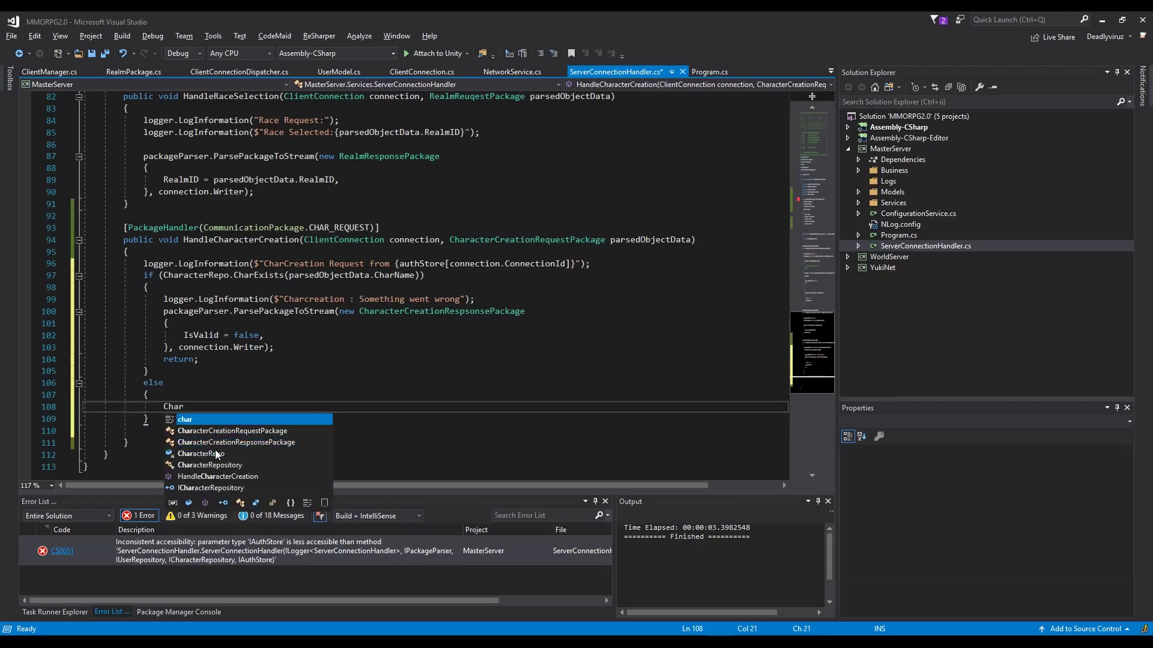
key(Down)
key(Down)
key(Tab)
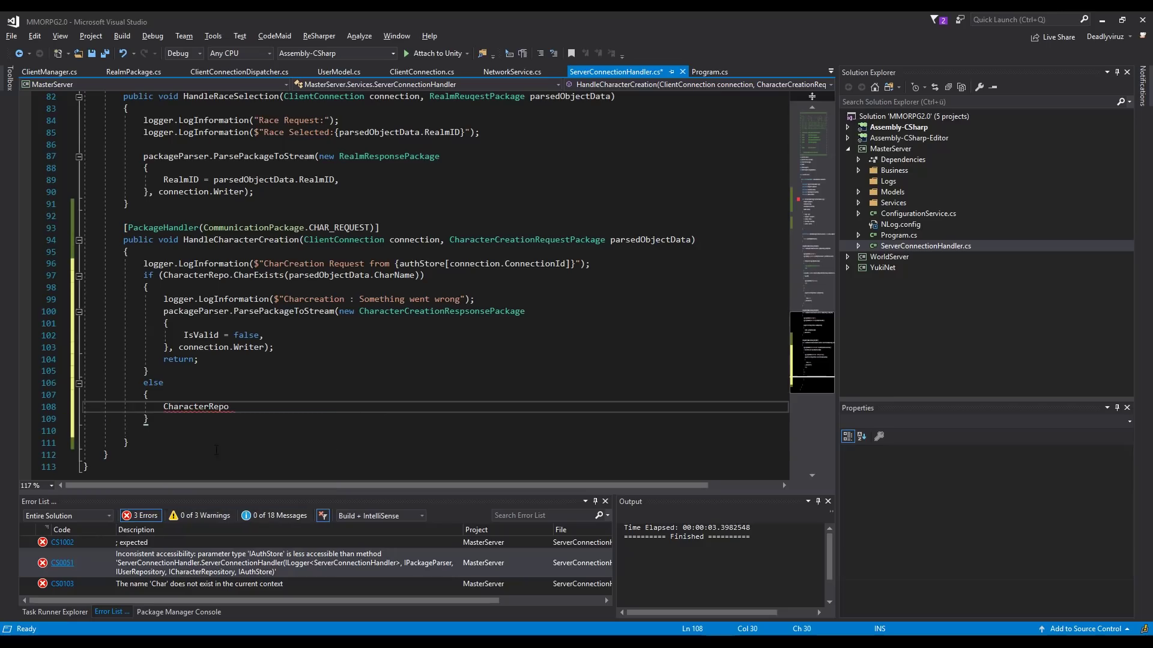
text(.)
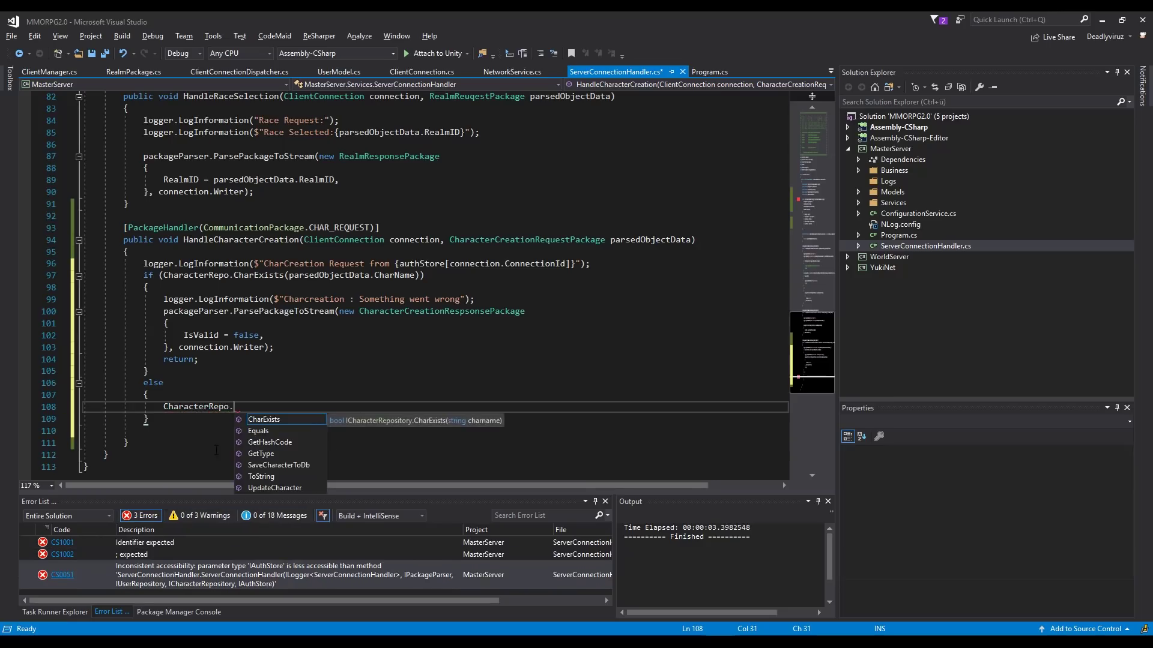
text(Save)
key(Tab)
text(()
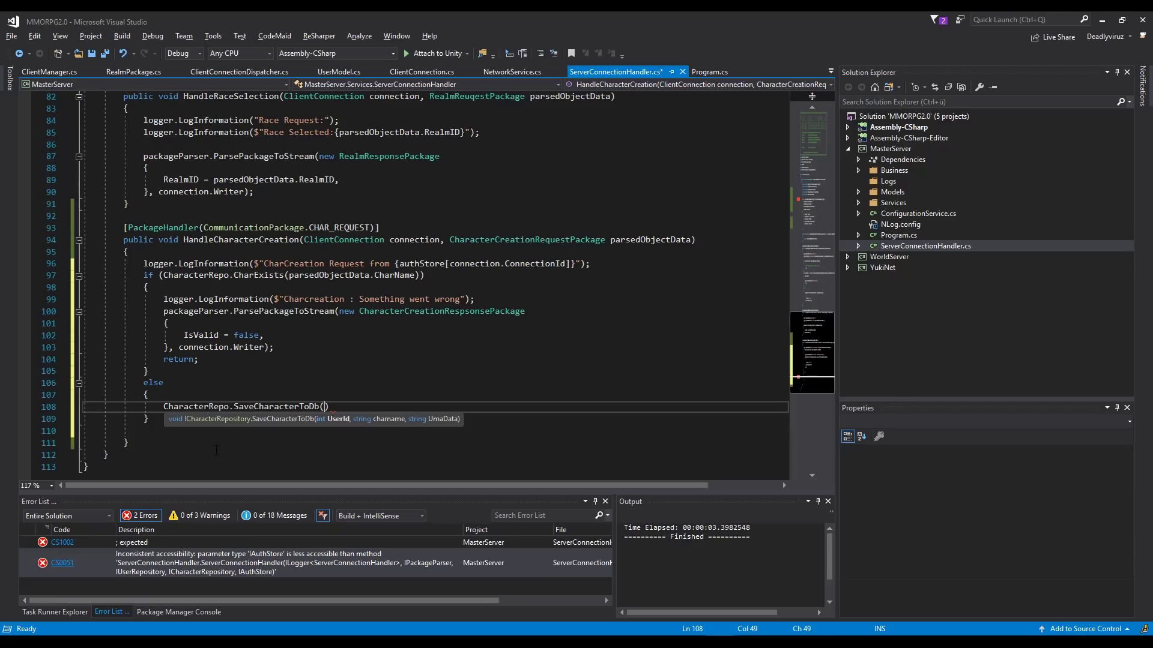
text(authStore[)
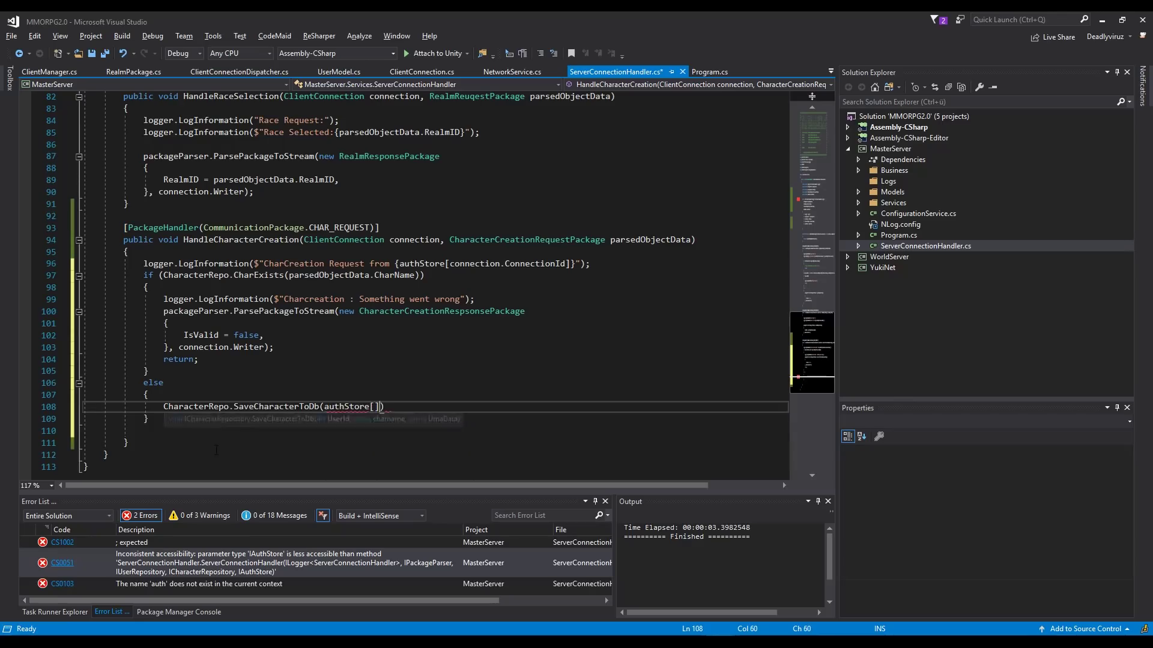
text(conn)
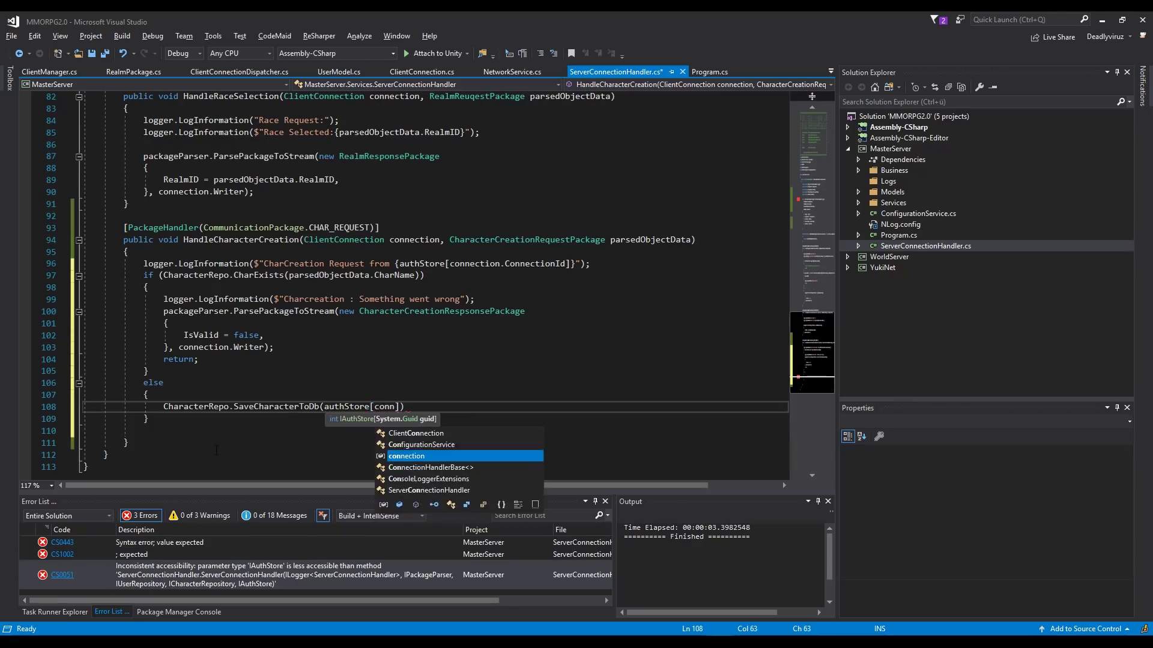
key(Tab)
text(.Con)
key(Tab)
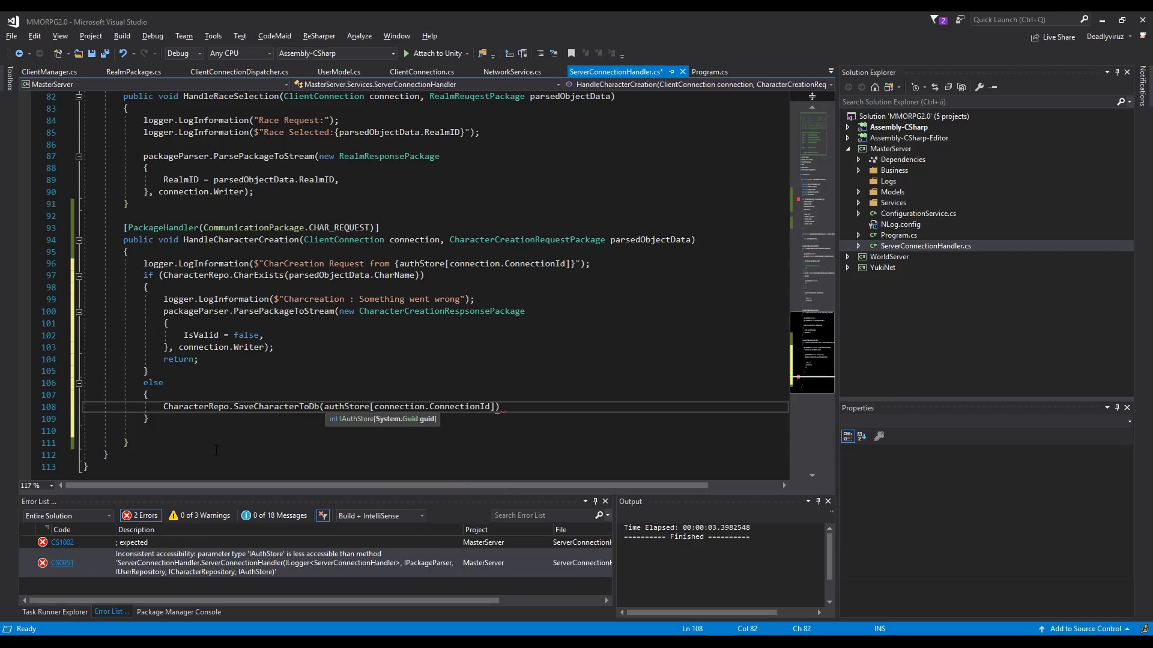
key(Right)
text(, )
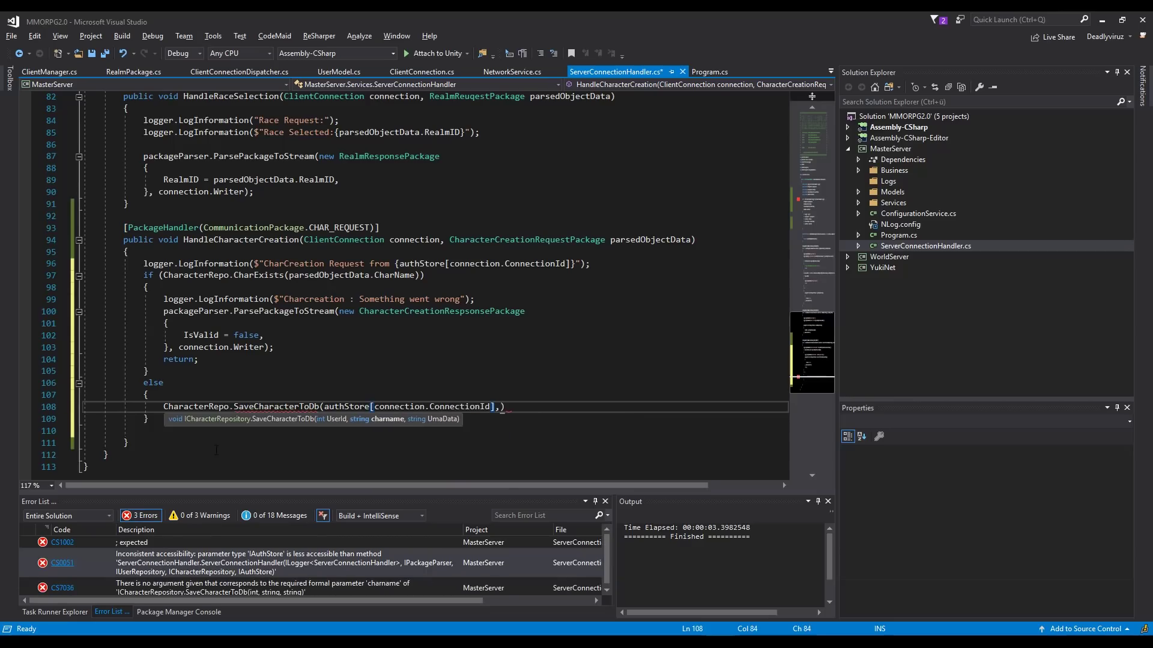
text(par)
- Pass parsedObjectData.CharName and parsedObjectData.UmaRecipe as the remaining save arguments
key(Tab)
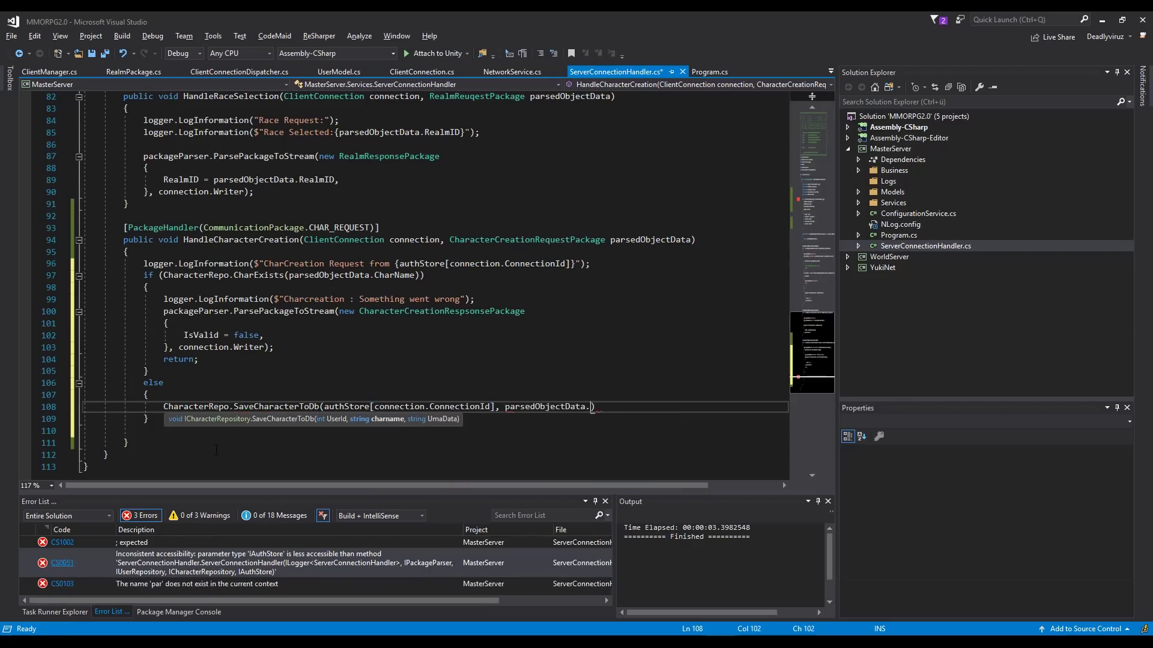
text(.Char)
key(Tab)
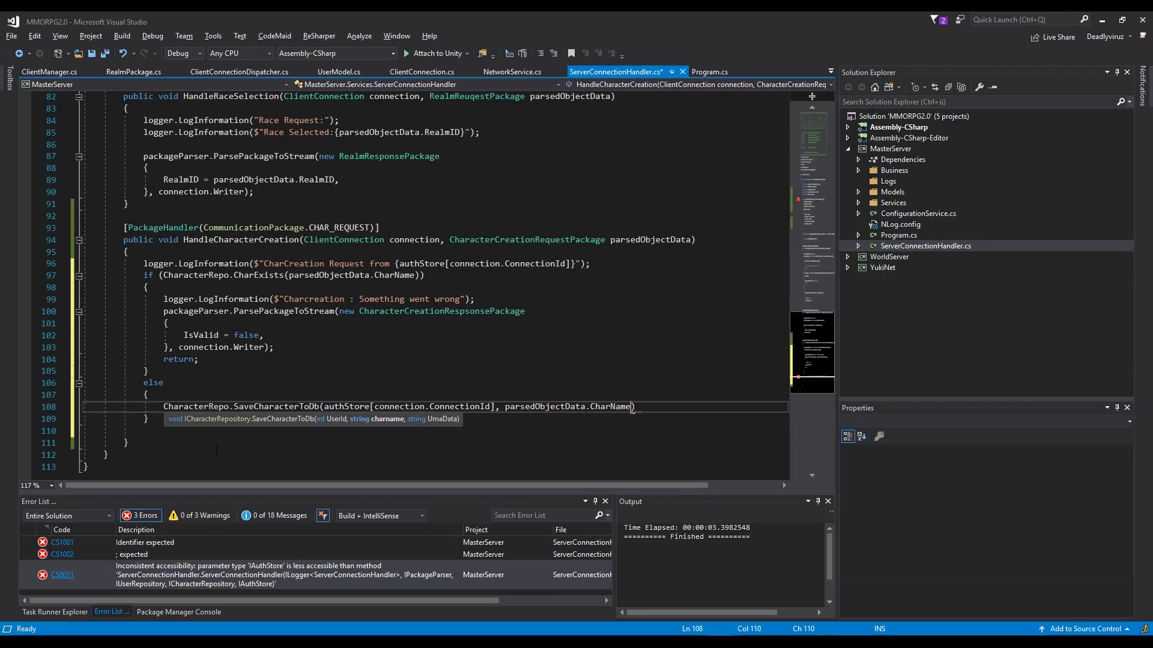
text(.Inser)
key(BackSpace)
key(BackSpace)
key(BackSpace)
key(BackSpace)
key(BackSpace)
key(BackSpace)
text(, )
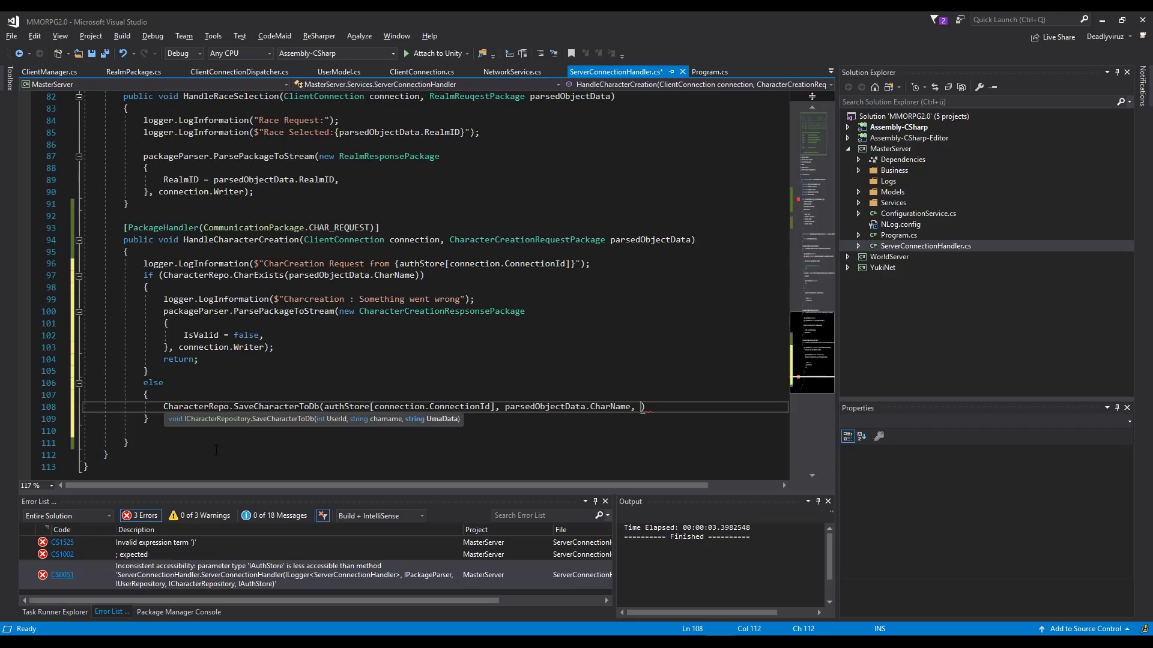
text(par)
key(Tab)
text(.)
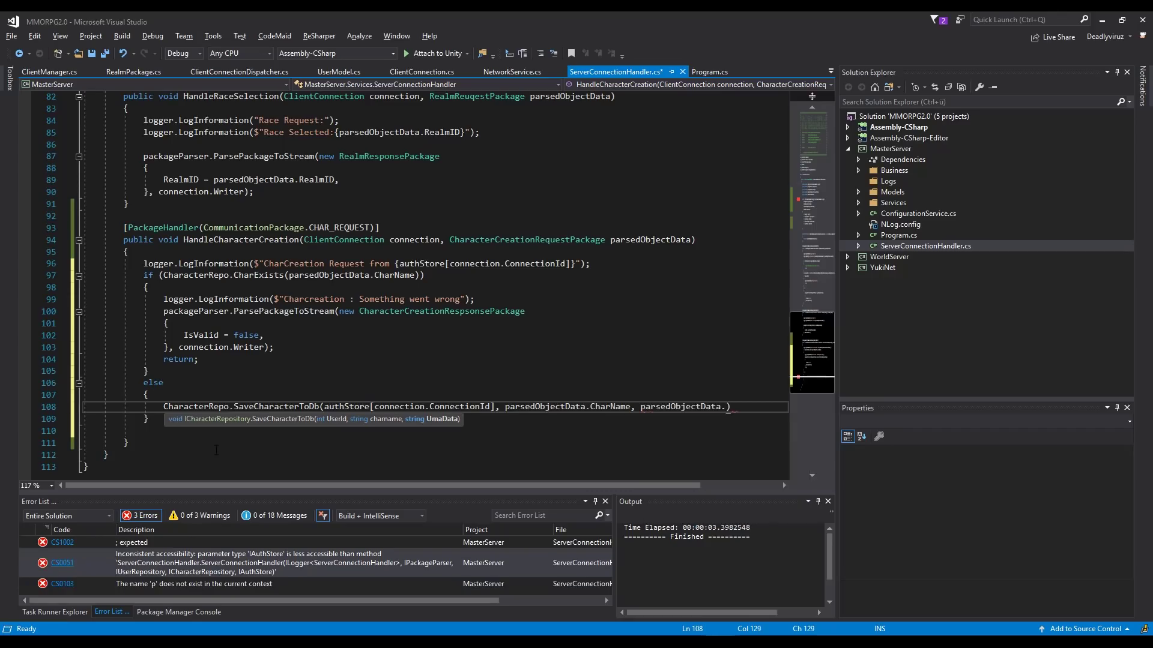
text(Uma)
key(Tab)
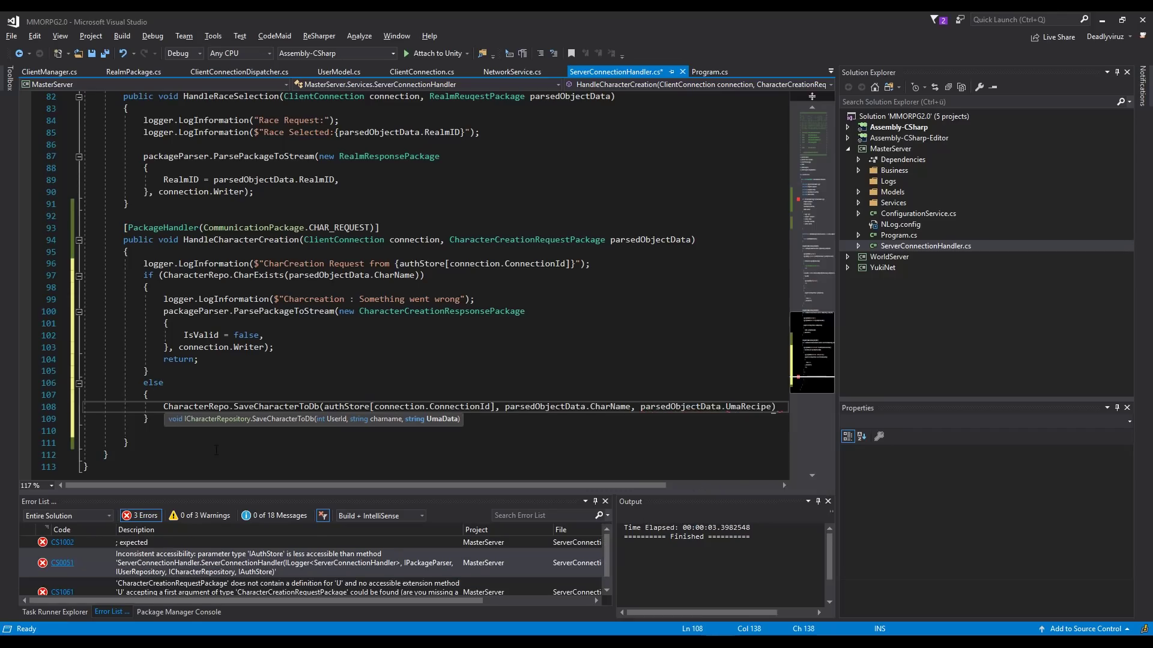
text();)
key(Return)
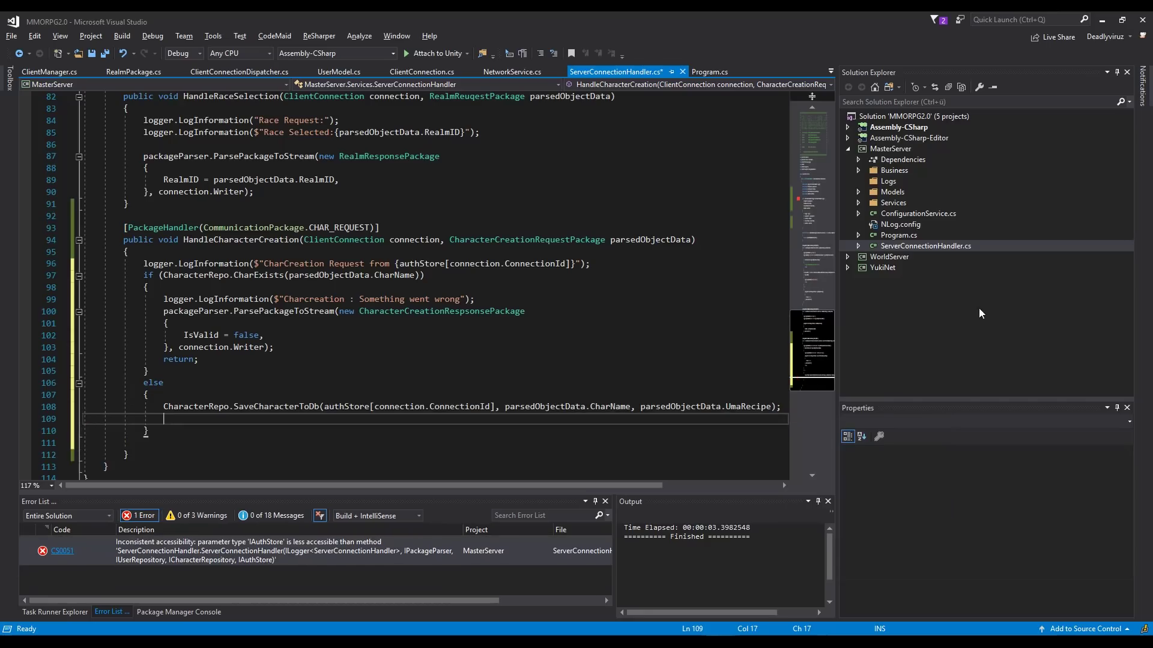
- Copy the failure log statement into the else block, rewording it to 'Character was created Successfully'
drag(475, 300, 163, 299)
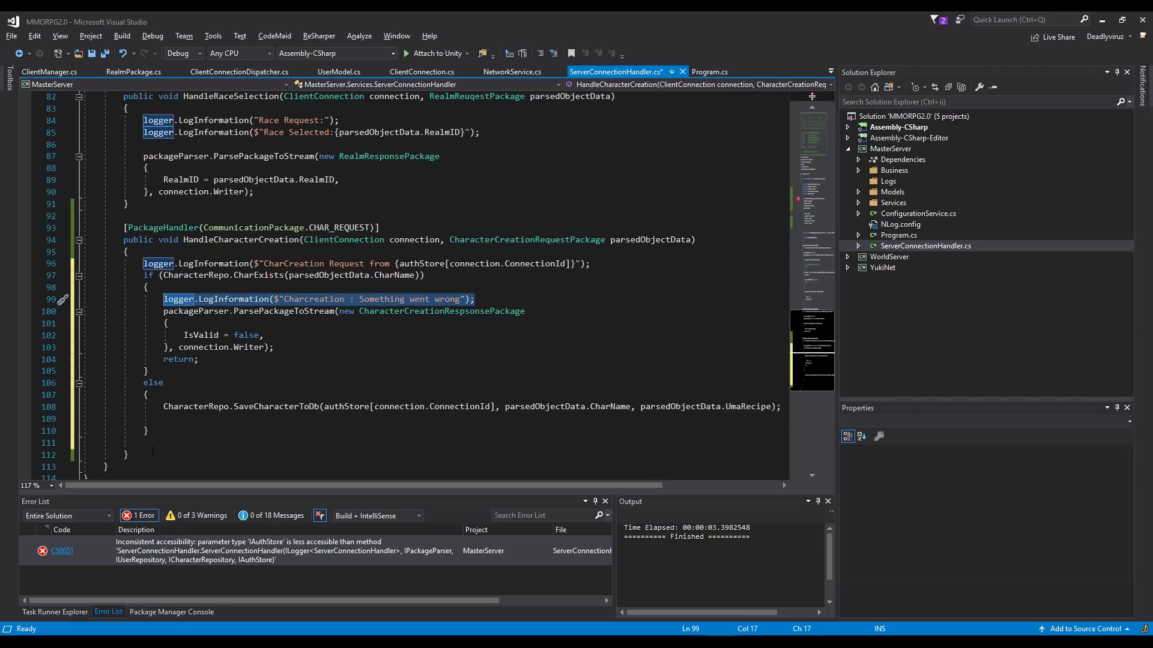
key(ctrl+c)
click(163, 419)
key(ctrl+v)
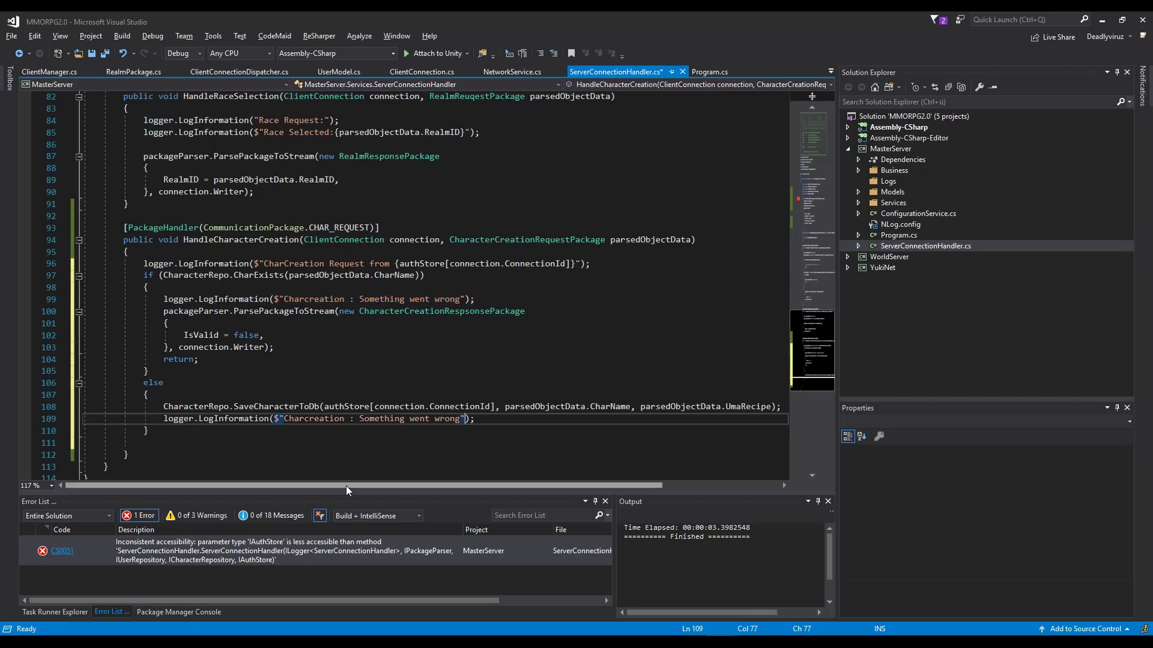
key(BackSpace)
key(BackSpace)
key(BackSpace)
key(BackSpace)
key(BackSpace)
key(BackSpace)
key(BackSpace)
key(BackSpace)
key(BackSpace)
key(BackSpace)
key(BackSpace)
key(BackSpace)
key(BackSpace)
key(BackSpace)
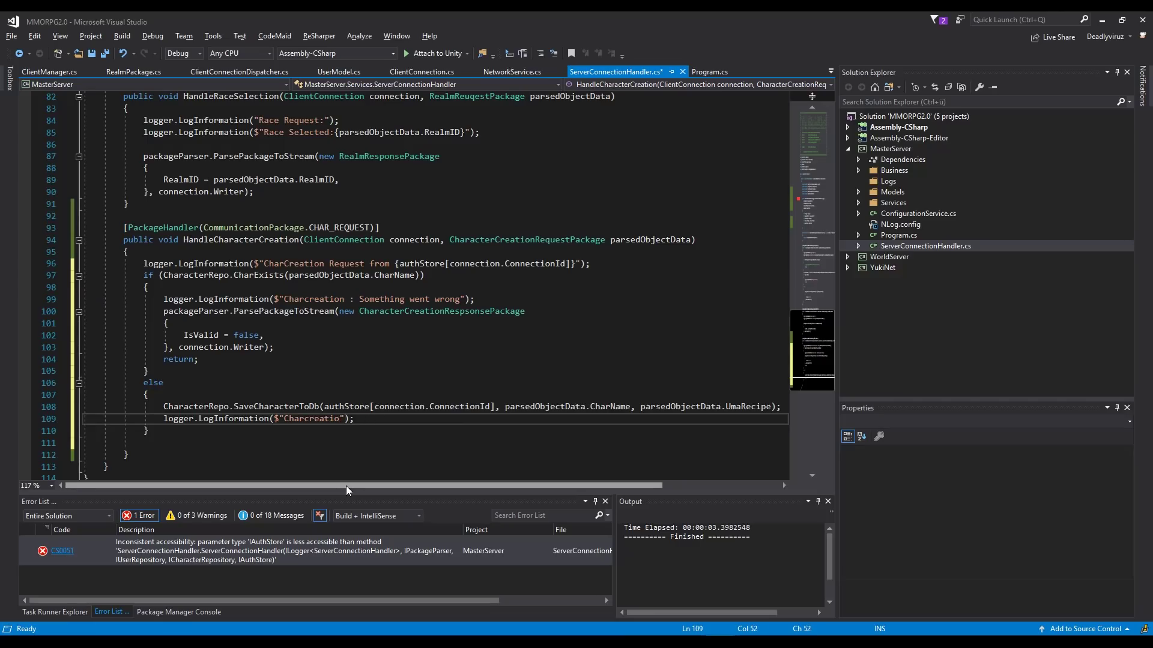
key(BackSpace)
key(BackSpace)
key(BackSpace)
key(BackSpace)
key(BackSpace)
key(BackSpace)
key(BackSpace)
text(acte)
text(r was created Su)
text(ccessfull)
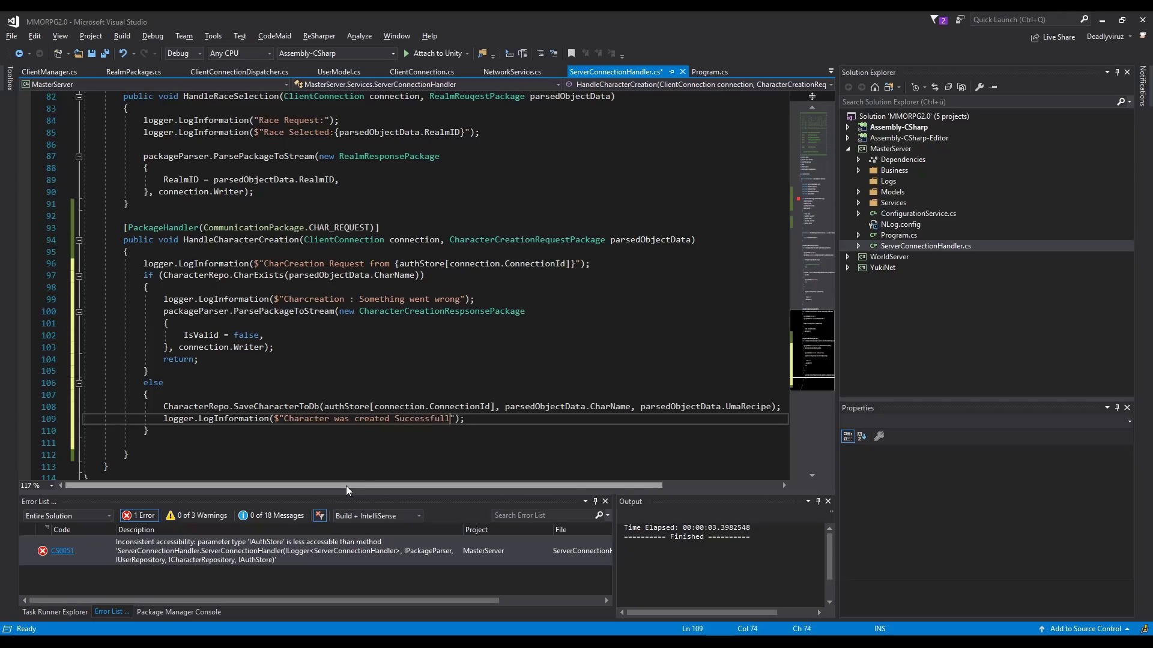
text(y)
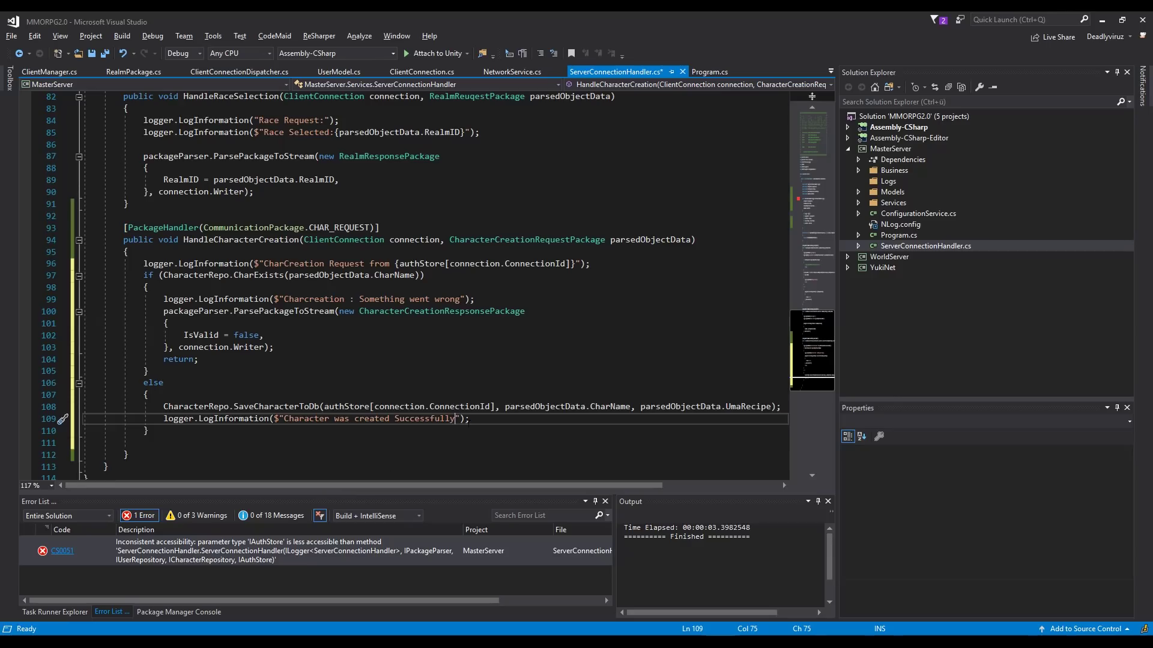
key(Return)
text(p)
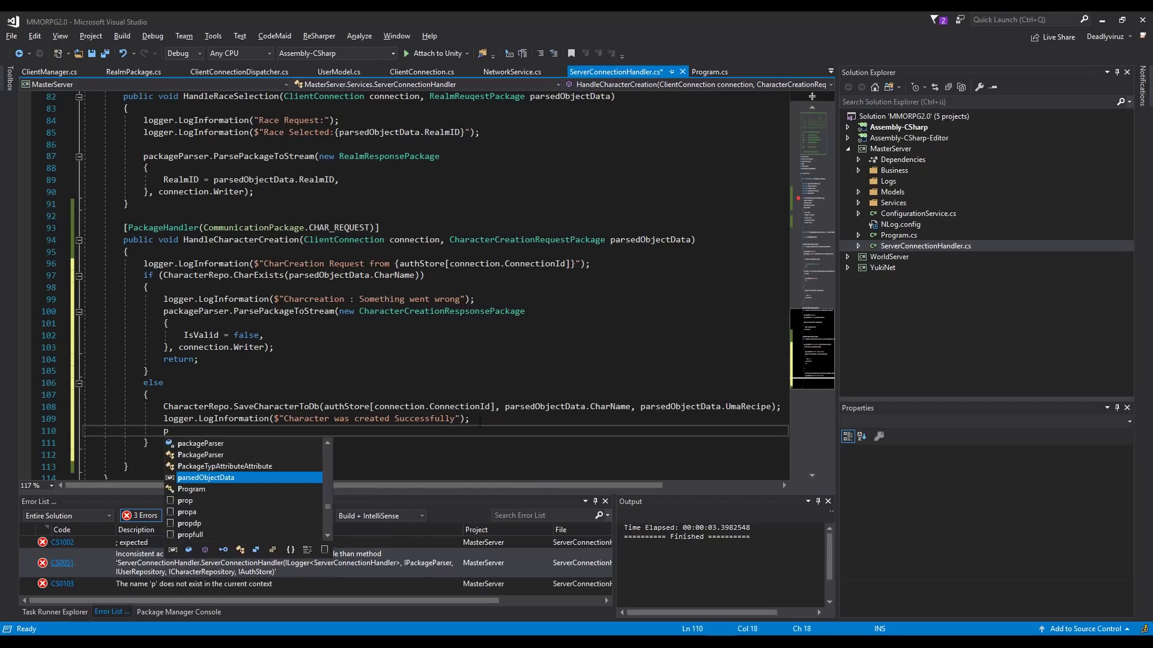
- Start a packageParser.ParsePackageToStream call with a new CharacterCreationRespsonsePackage initializer
key(Tab)
text(.)
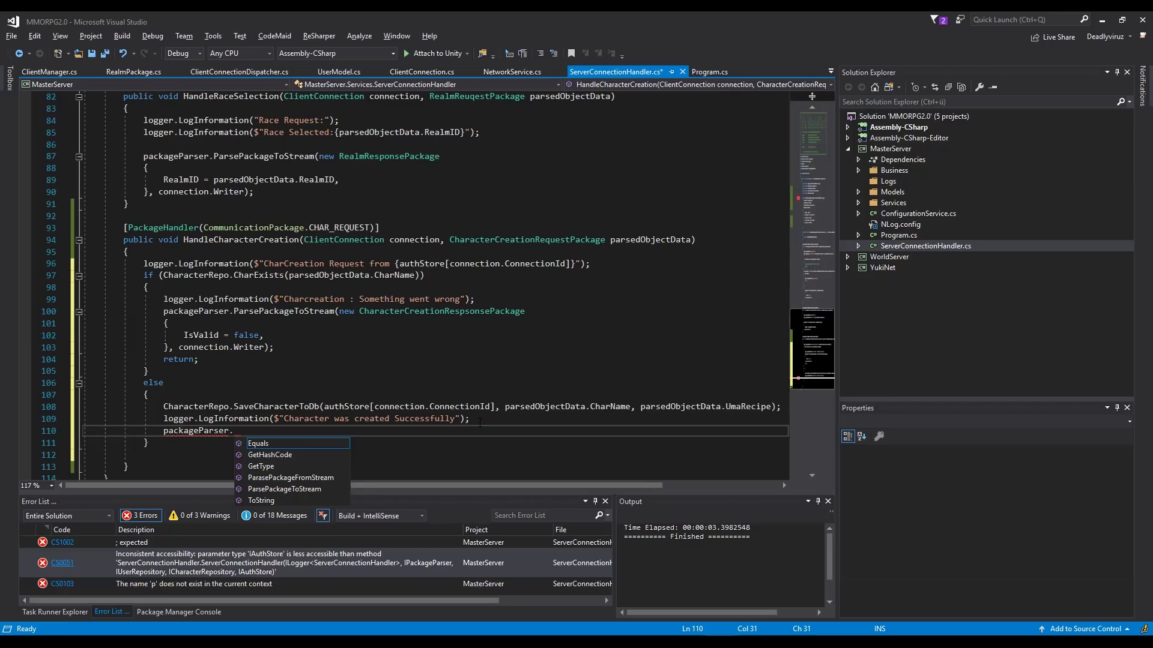
key(Down)
key(Down)
key(Down)
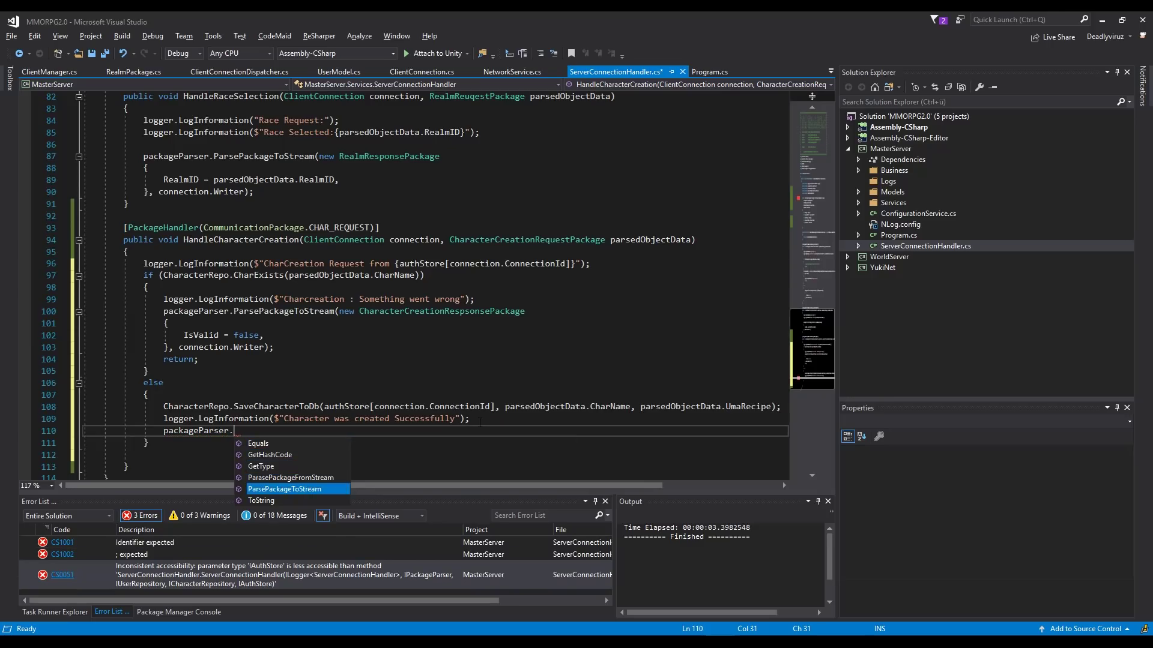
key(Tab)
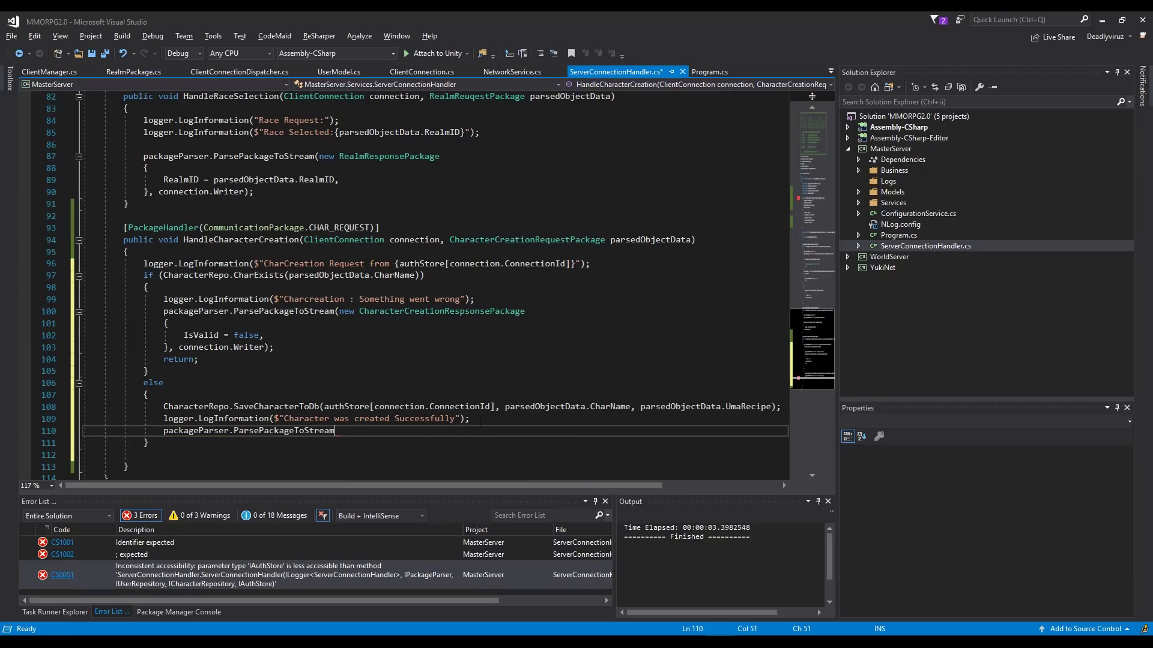
text((new)
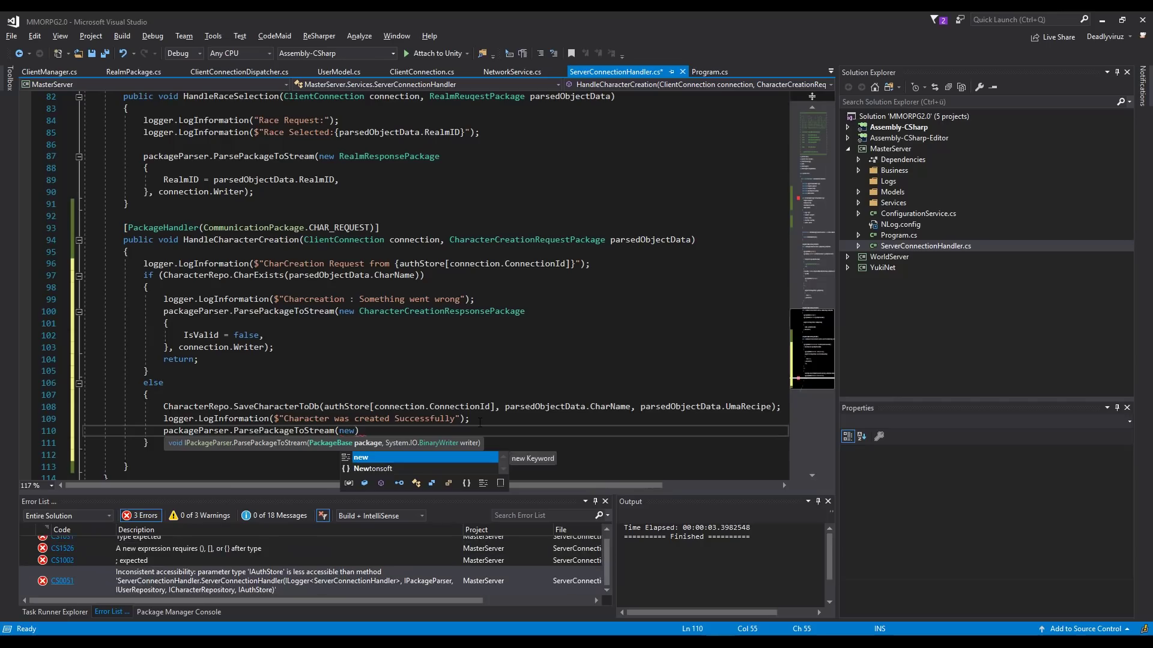
text( Character)
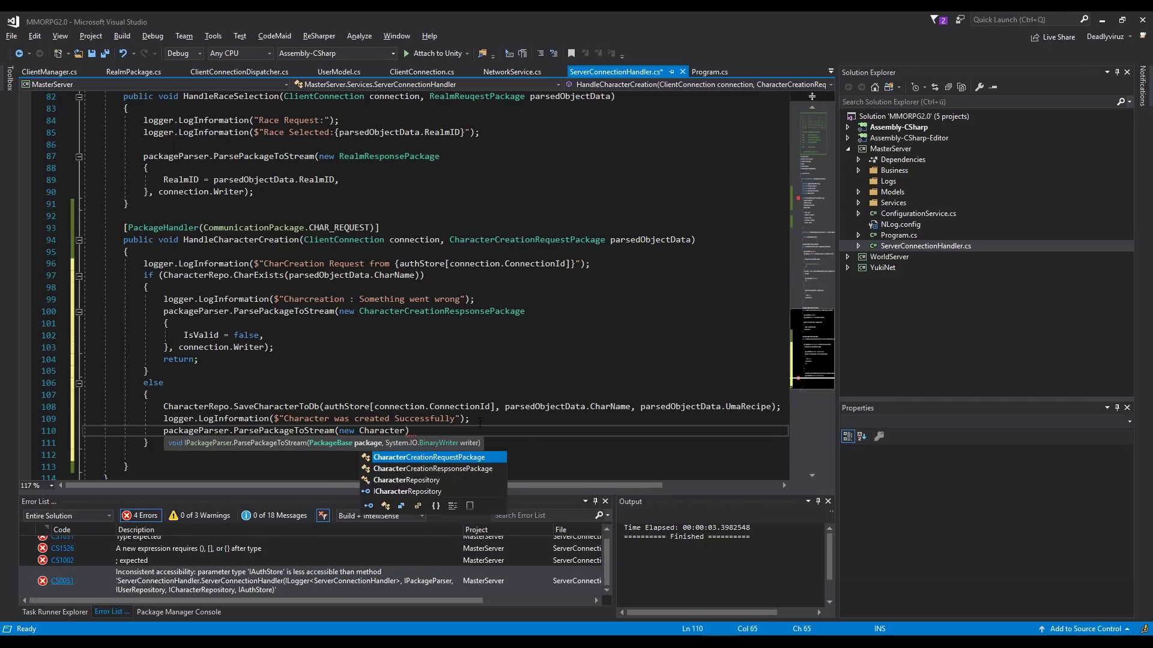
key(Down)
key(Tab)
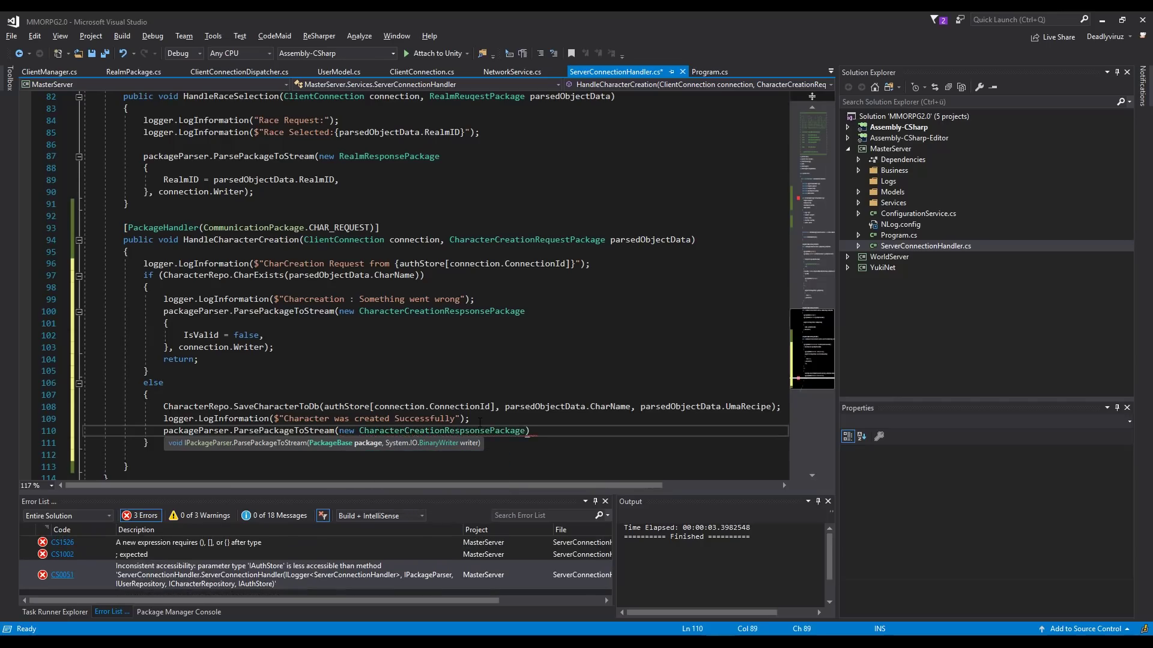
key(Return)
text({)
key(Return)
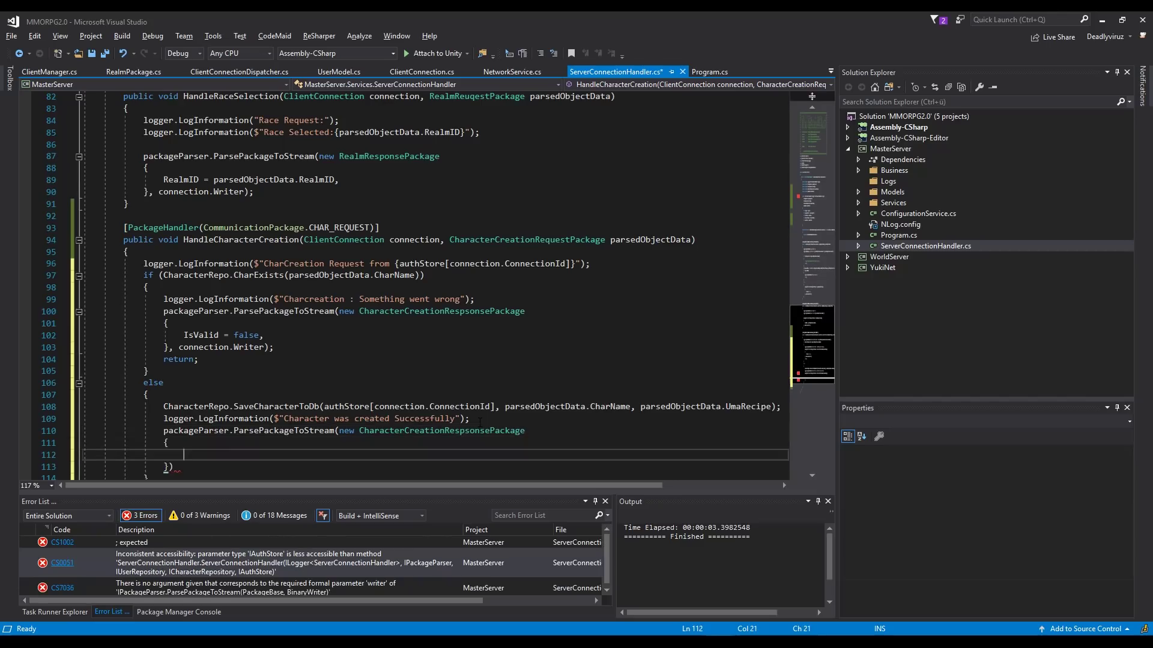
text(IsValid )
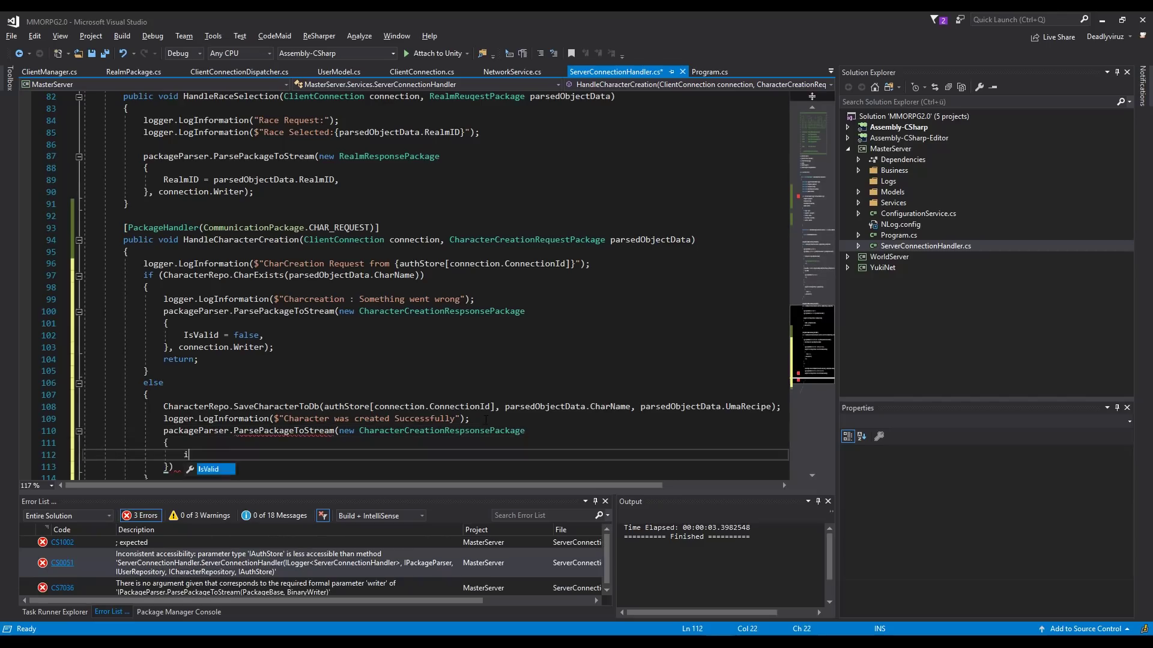
text(= tru)
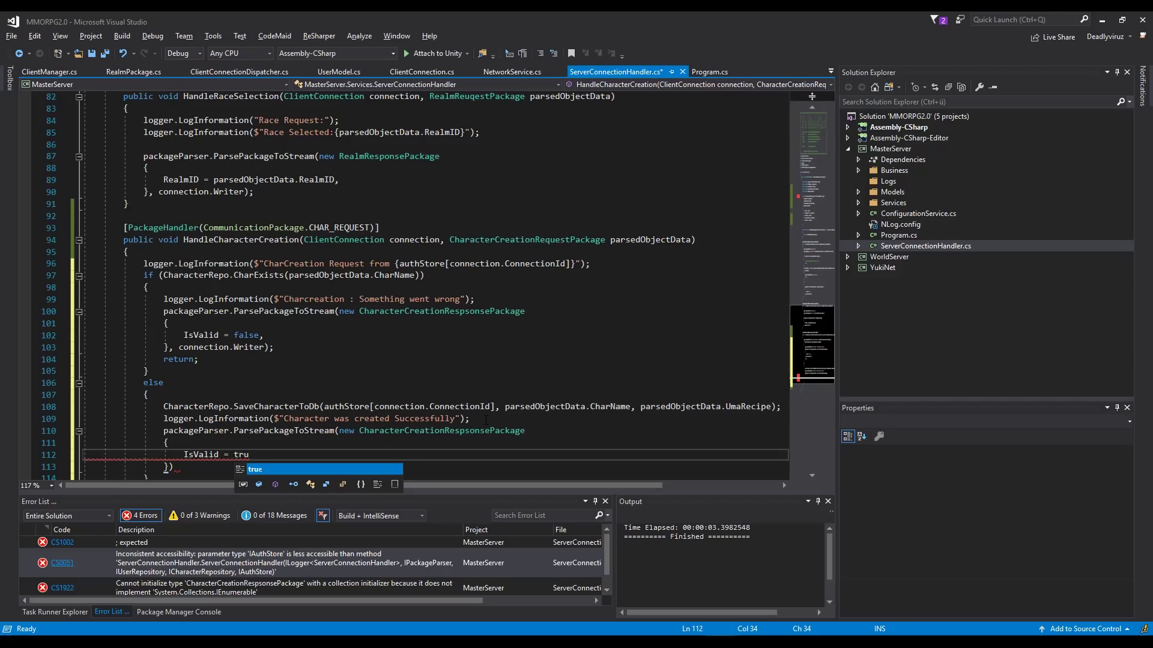
text(e,)
scroll(360, 415, down, 2)
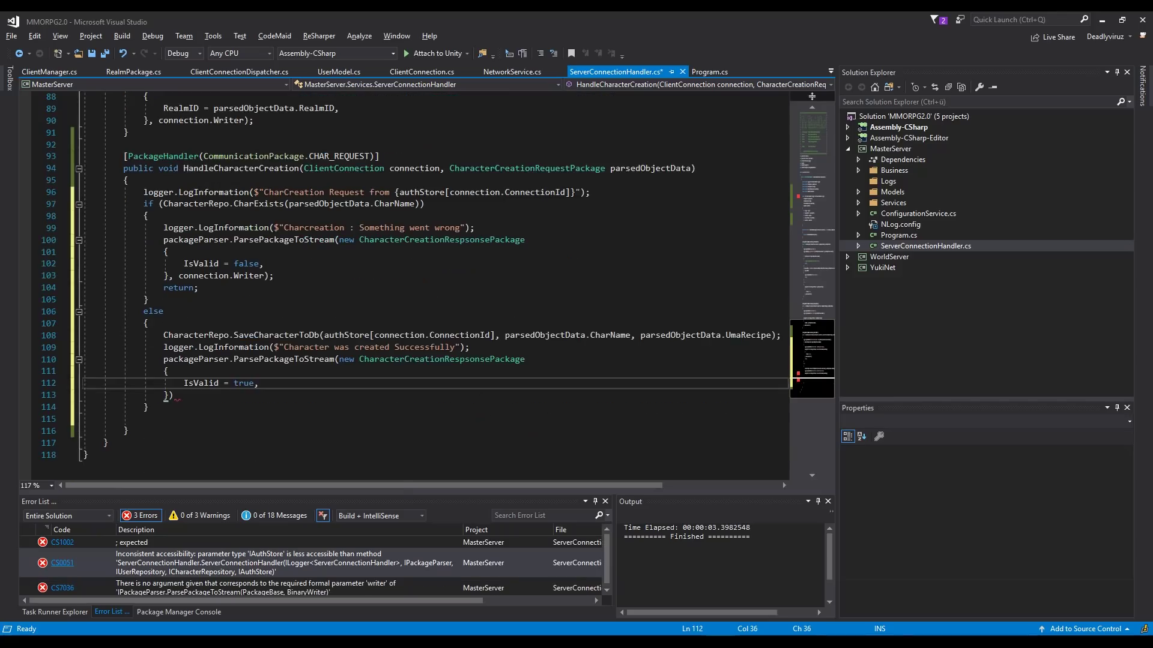
- Set IsValid = true, pass connection.Writer as the second argument, and save the file
key(Down)
key(Right)
key(Right)
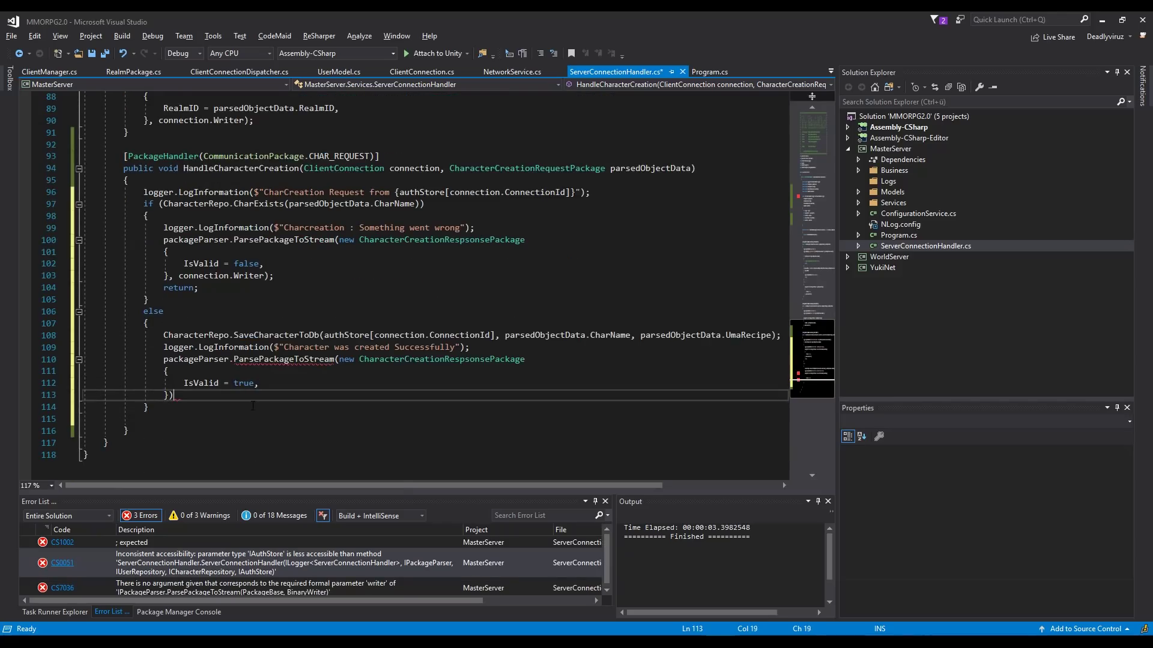
text(;)
key(Left)
text(,)
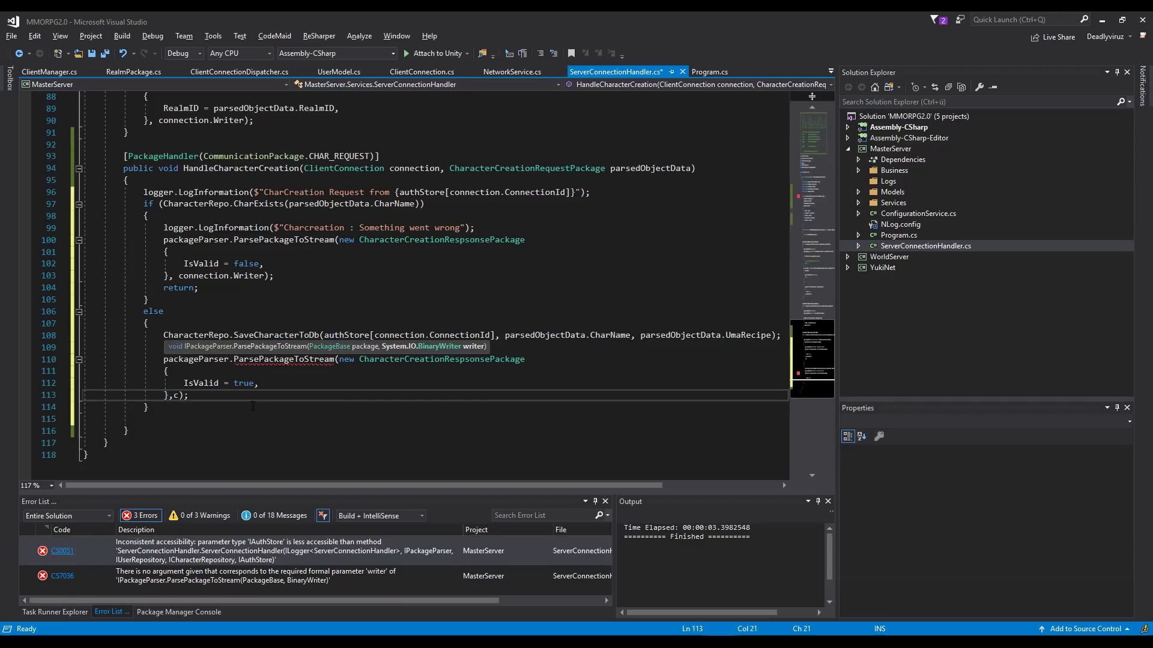
text(connection.w)
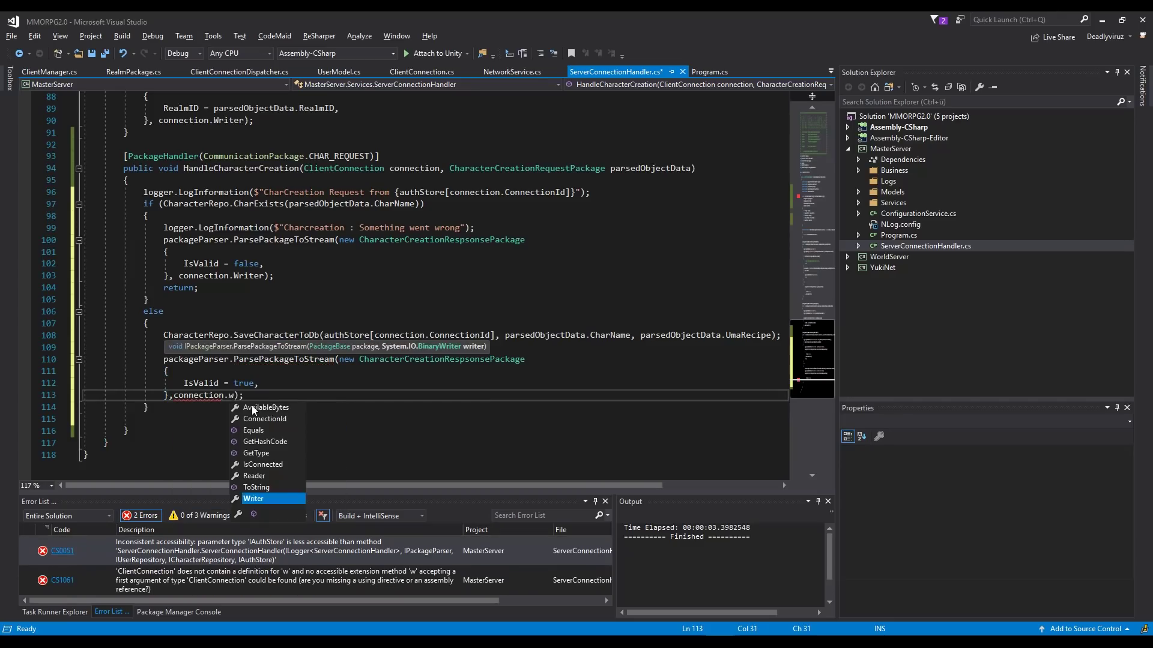
key(Tab)
key(ctrl+s)
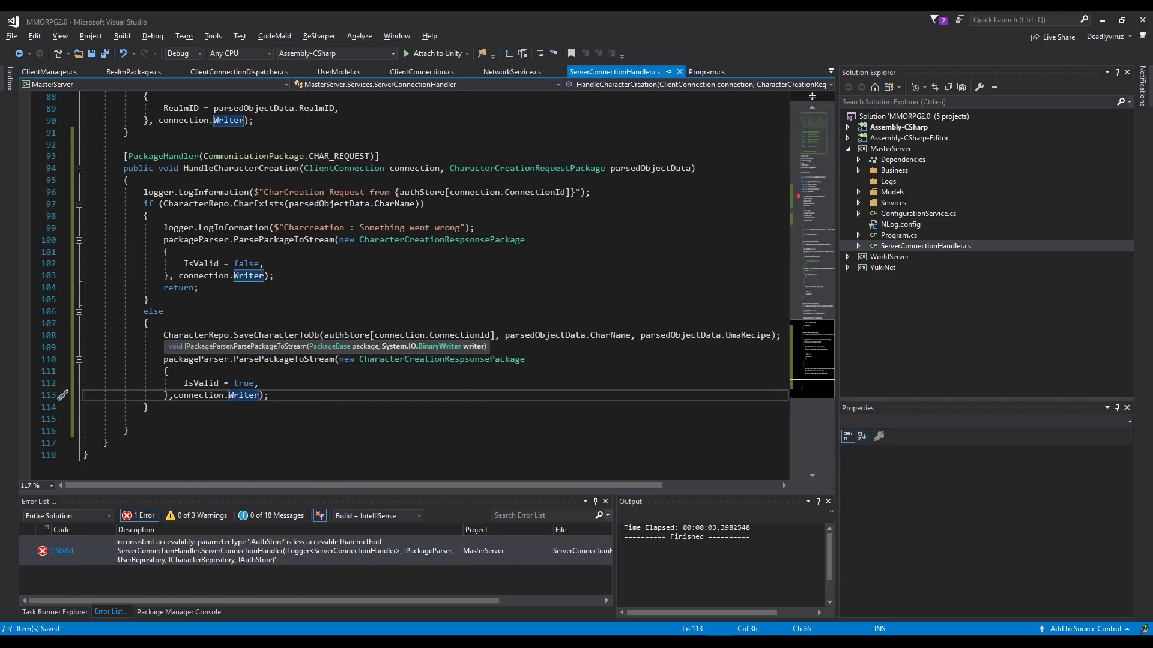
click(890, 148)
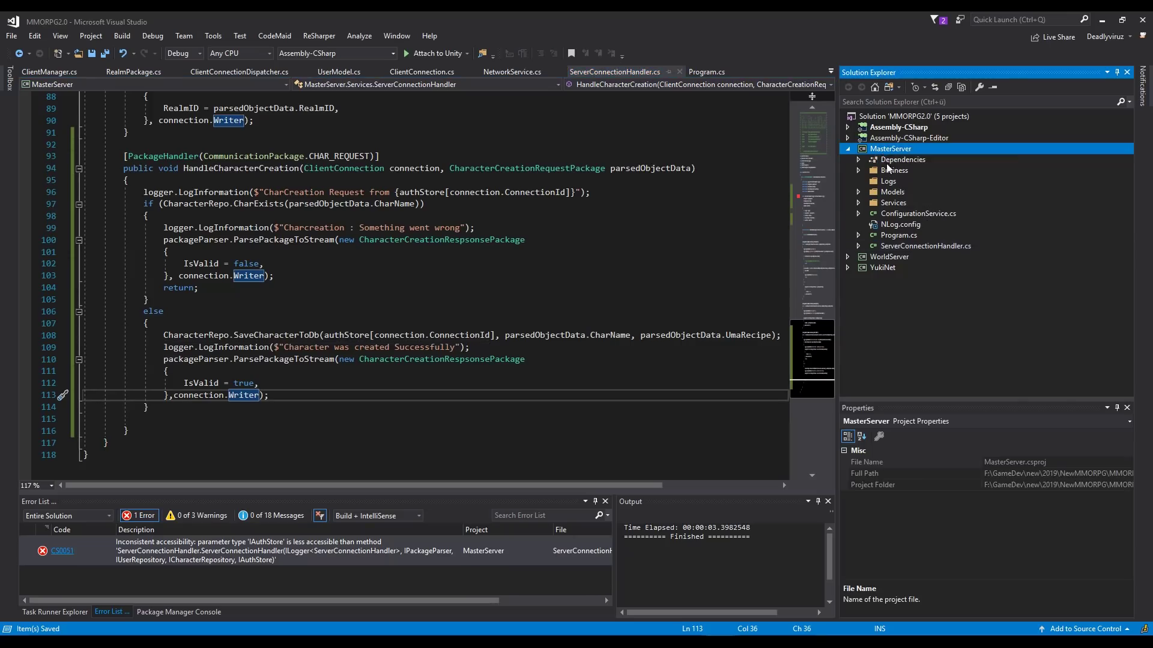
- Build the MasterServer project from its Solution Explorer context menu
right_click(881, 150)
click(910, 162)
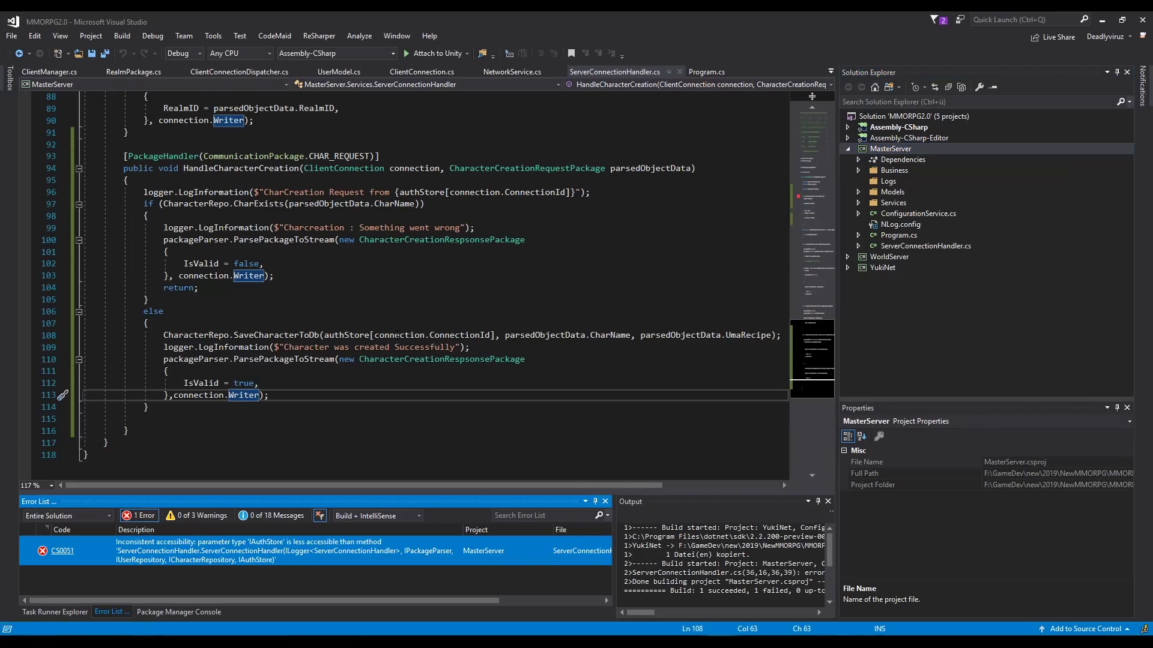
drag(816, 351, 818, 237)
scroll(819, 237, up, 3)
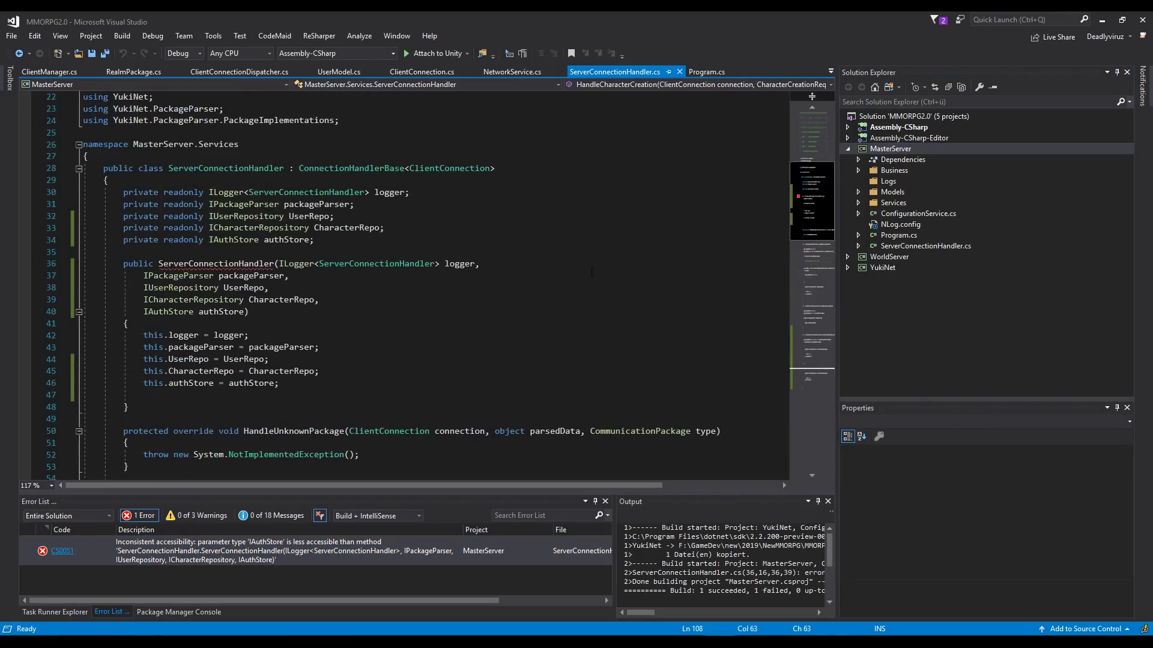
- Open AuthStore.cs under Services, make the AuthStore class public, and save
click(857, 192)
click(858, 213)
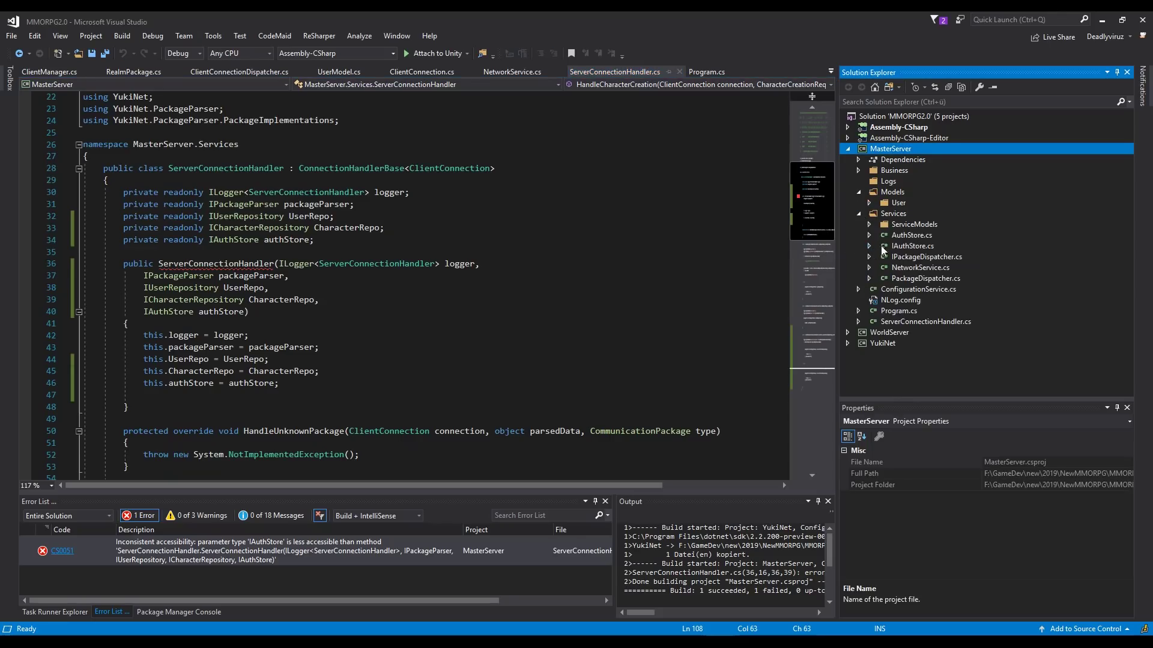
double_click(913, 235)
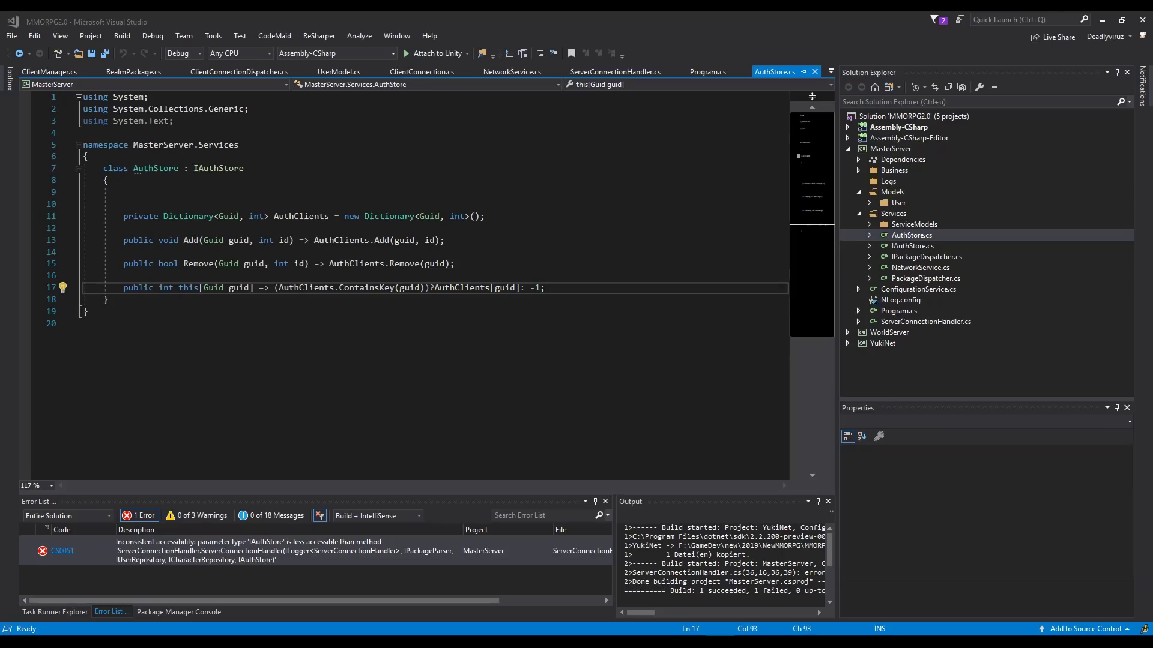
click(99, 168)
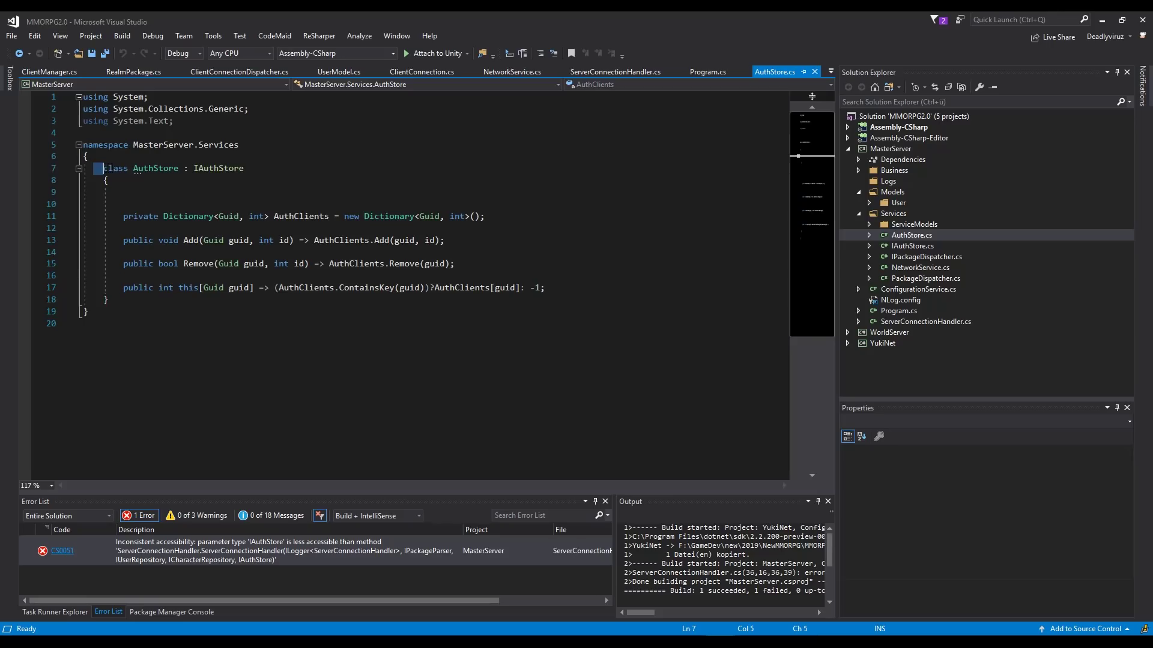
text(pub)
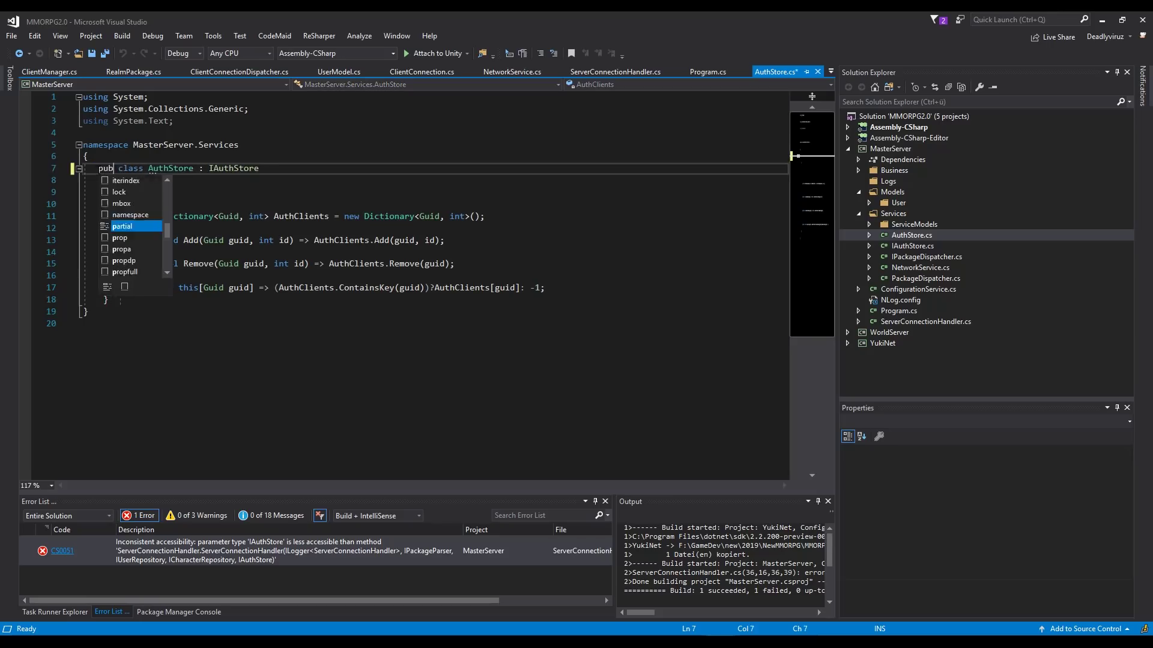
text(lic)
key(ctrl+s)
key(End)
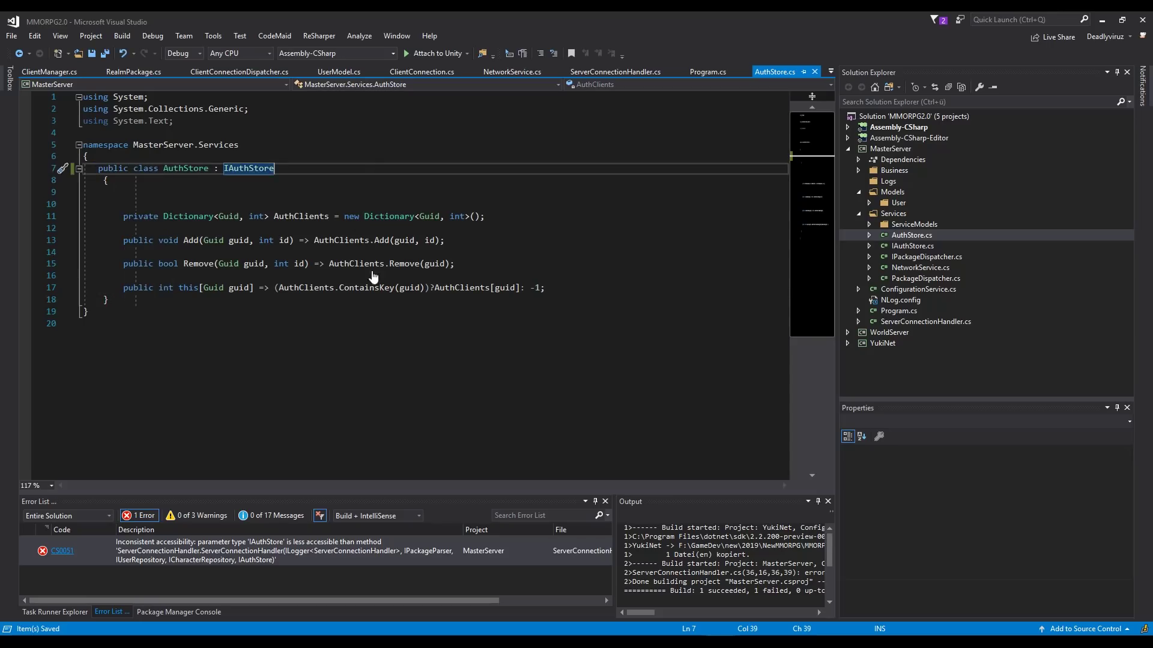
key(Up)
key(Up)
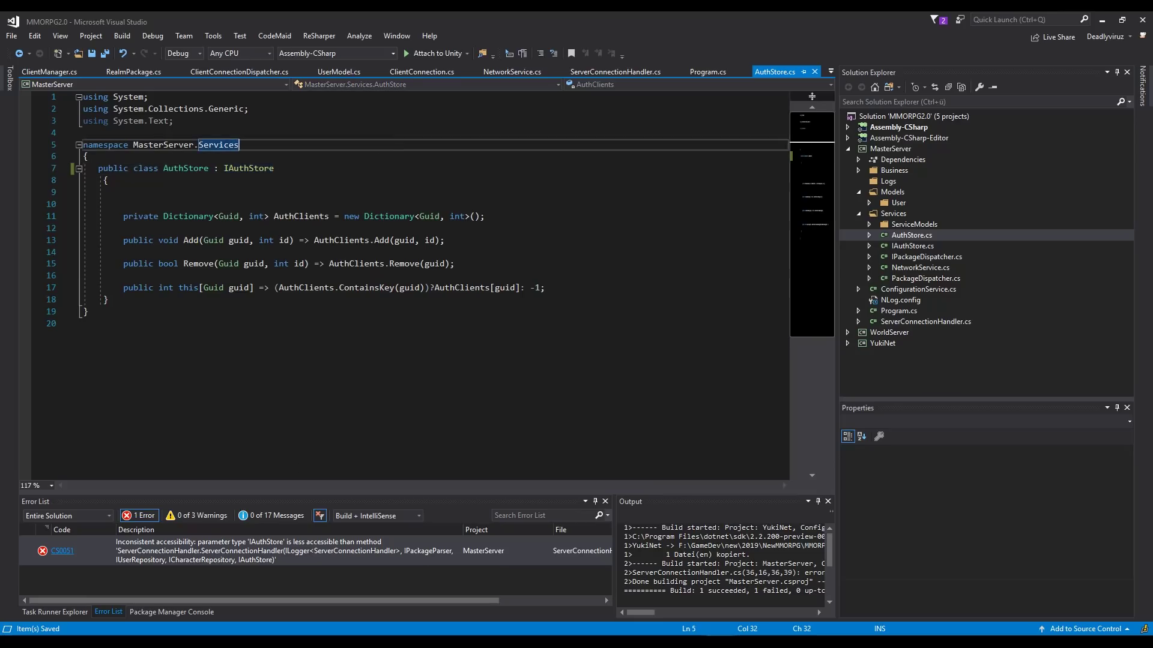
- Open IAuthStore.cs, mark the interface public, and save it
click(905, 245)
double_click(905, 245)
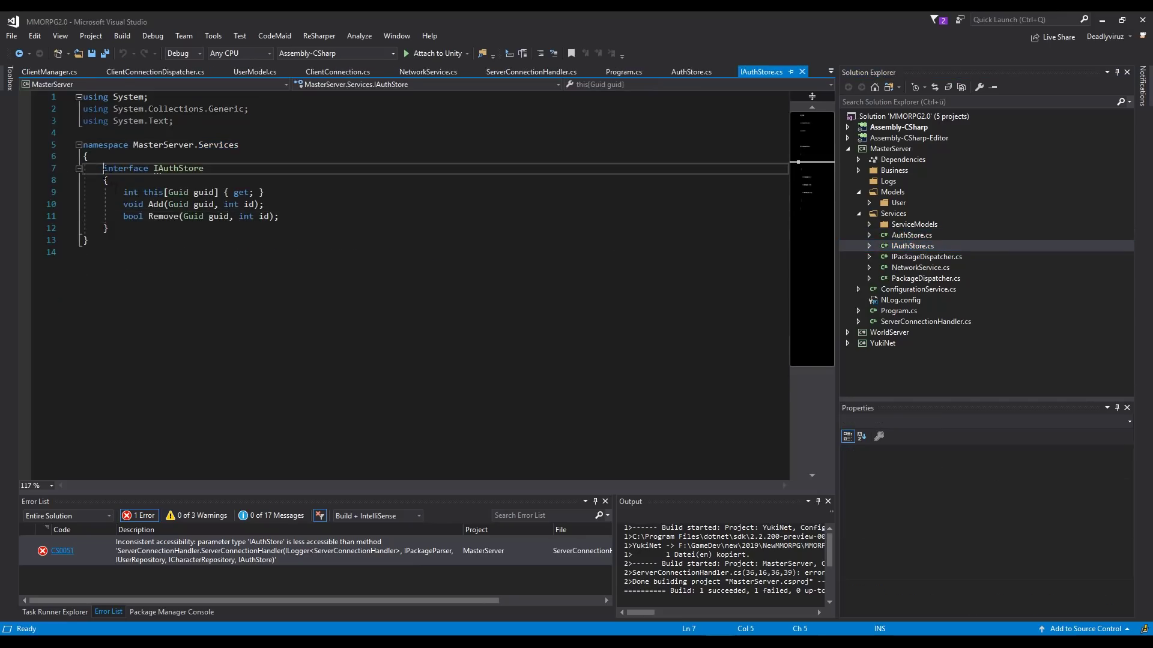
key(Return)
text(publi)
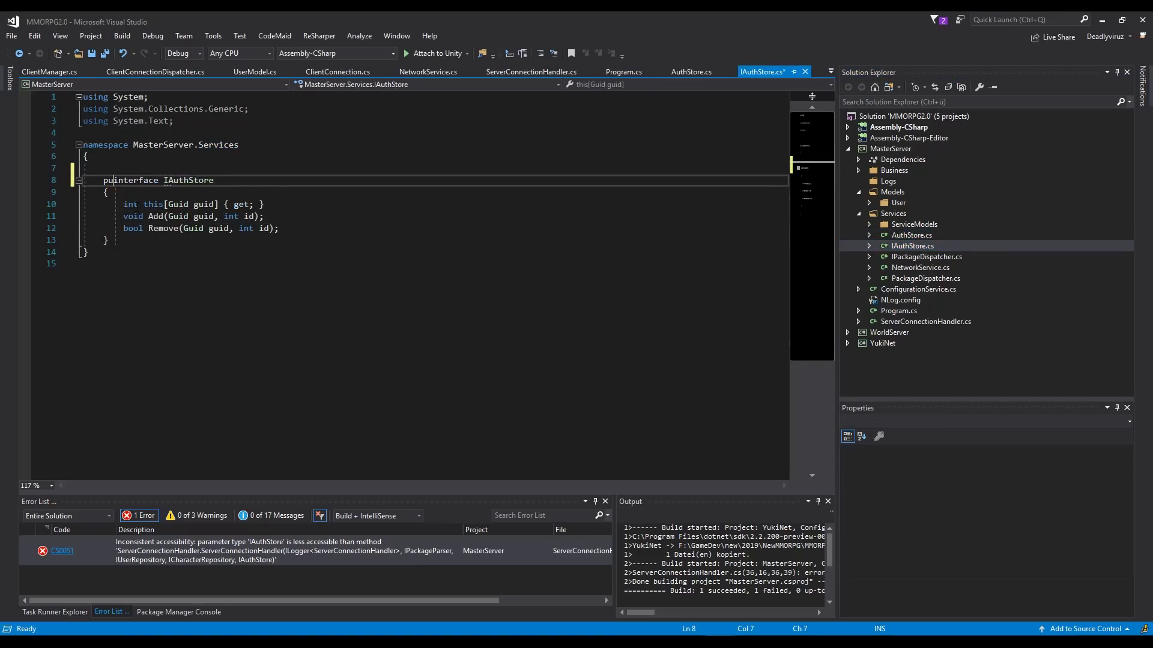
text(c)
key(ctrl+s)
key(Up)
key(BackSpace)
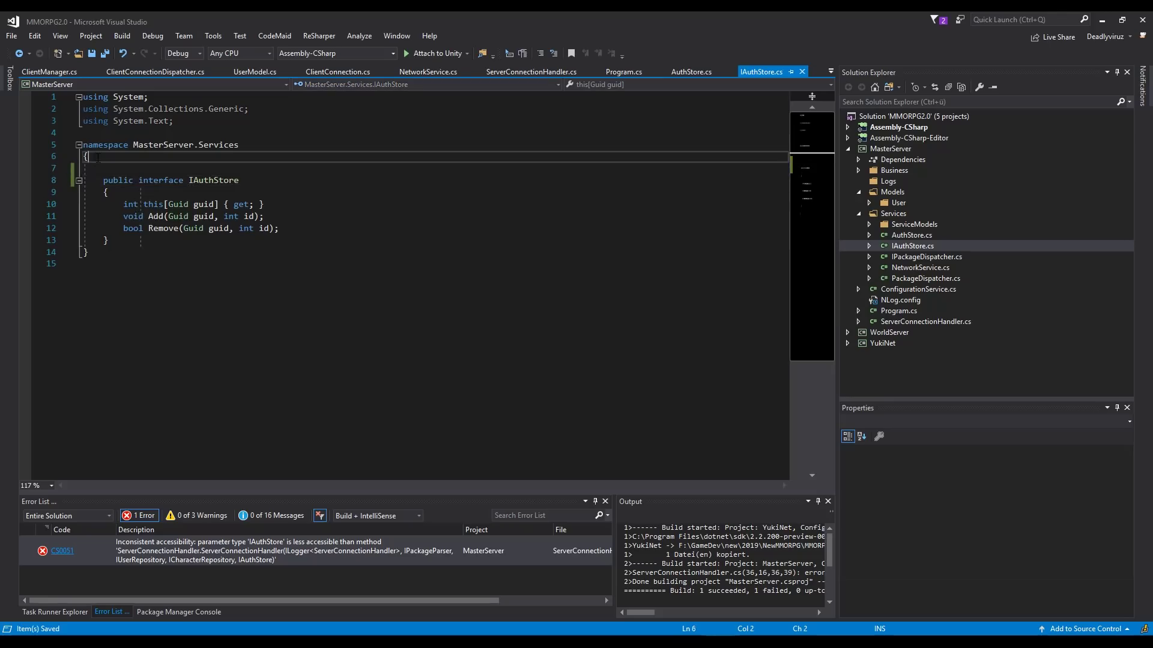
key(Down)
key(Down)
key(Down)
key(End)
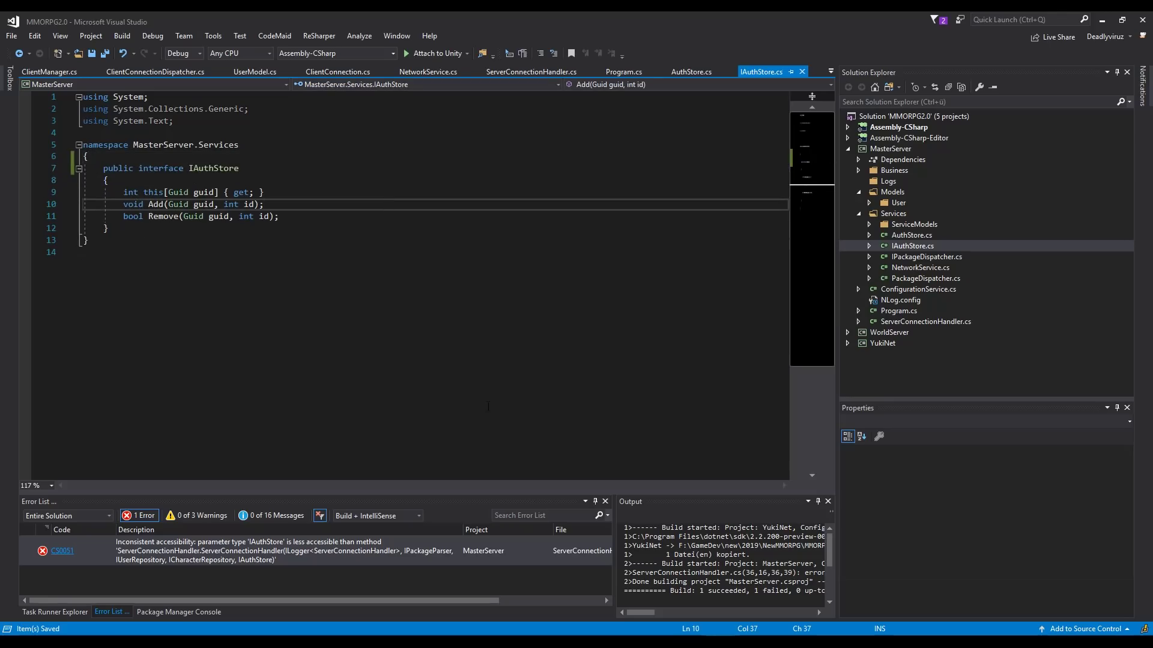
- Rebuild MasterServer with zero errors and open ServerConnectionHandler.cs
right_click(875, 150)
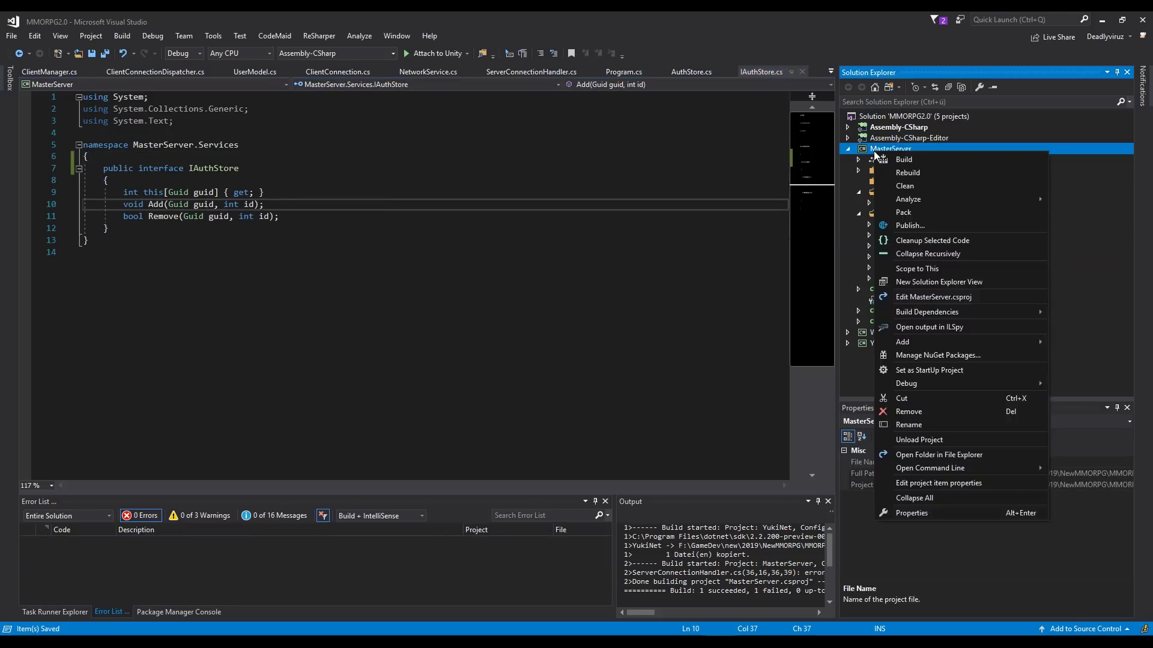
click(957, 156)
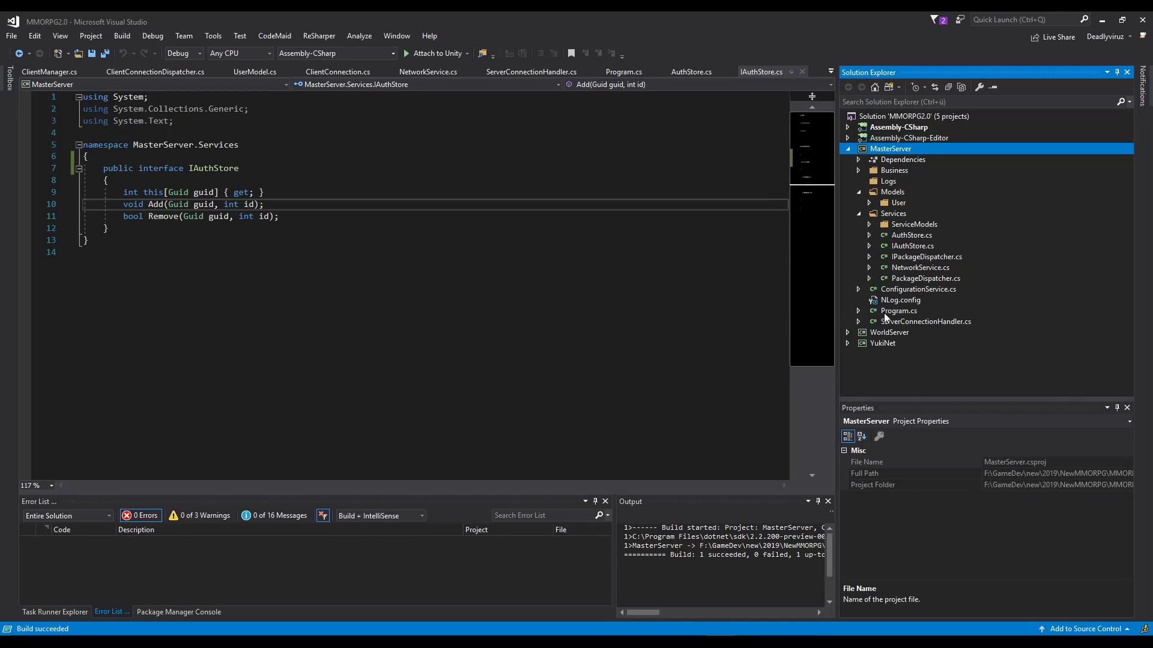
double_click(910, 322)
scroll(782, 482, down, 7)
scroll(783, 482, down, 7)
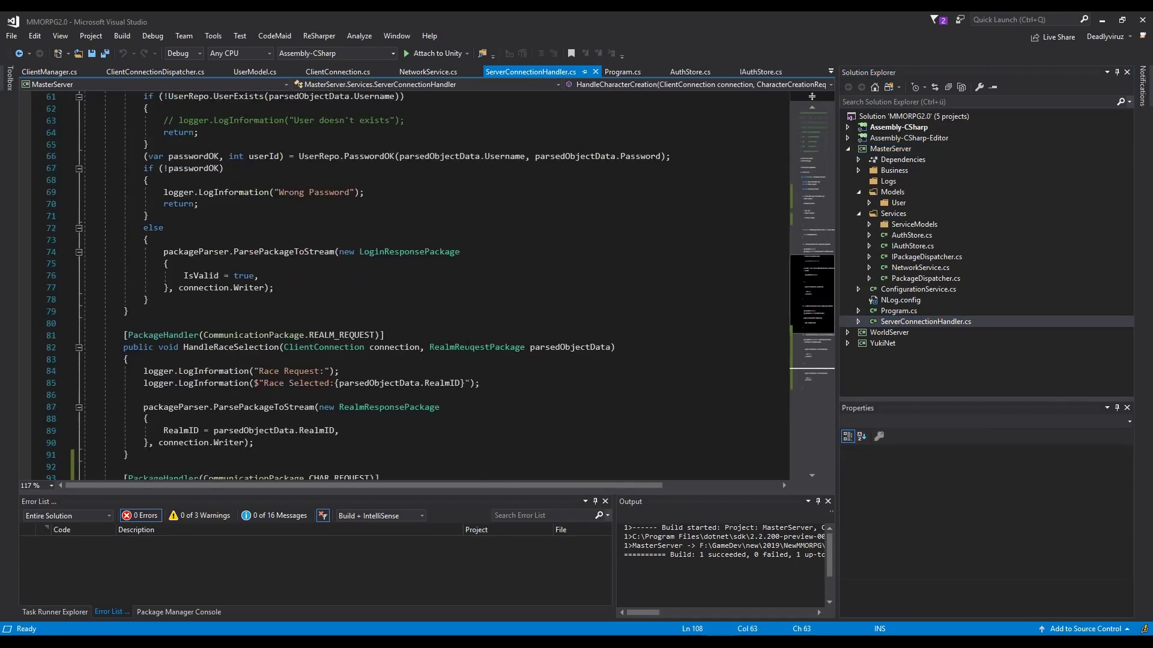
scroll(783, 482, down, 8)
scroll(782, 482, down, 3)
- Review the character creation handler's success response and its IsValid = true assignment
click(311, 312)
click(310, 333)
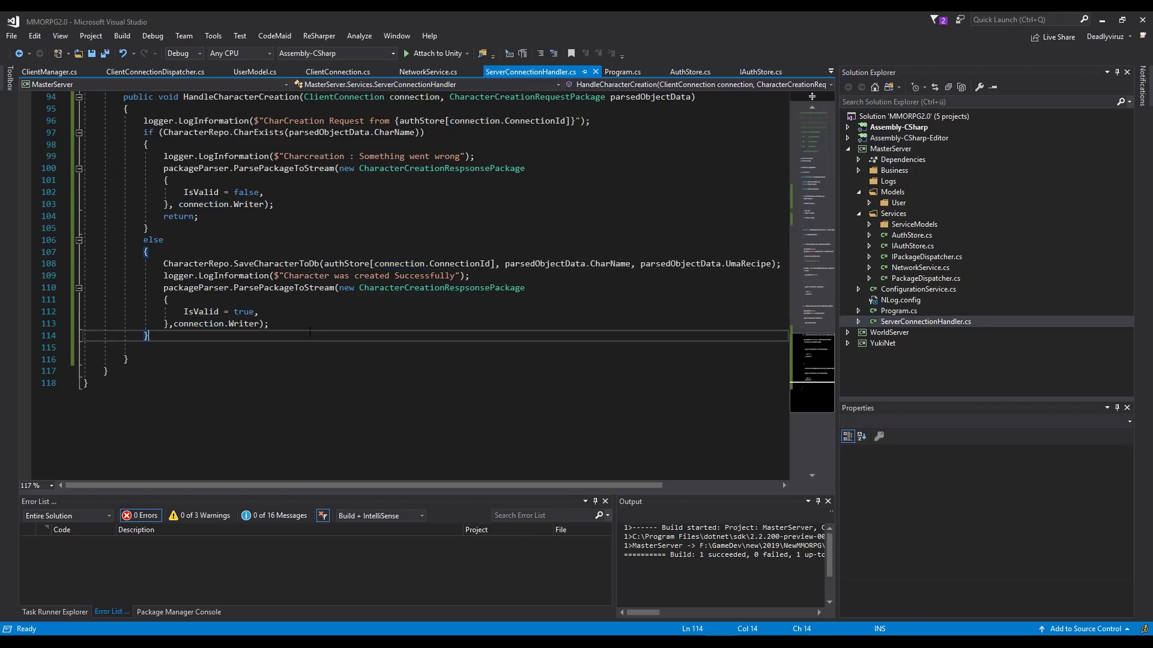
scroll(281, 392, up, 1)
scroll(137, 407, up, 3)
scroll(255, 375, down, 3)
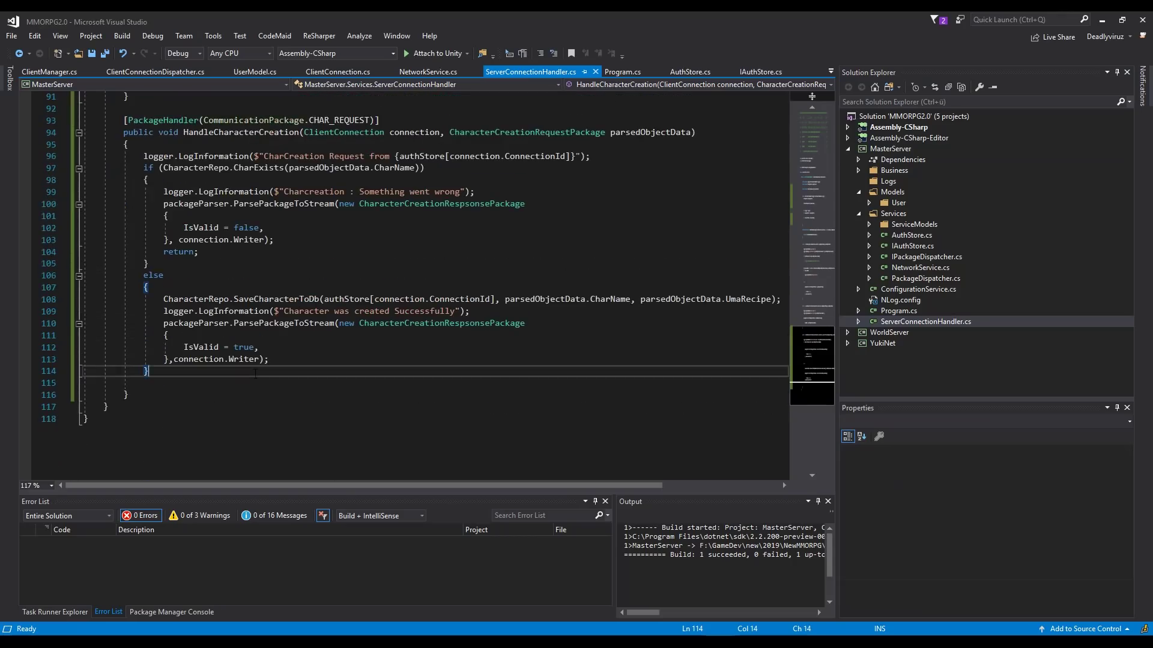
click(401, 359)
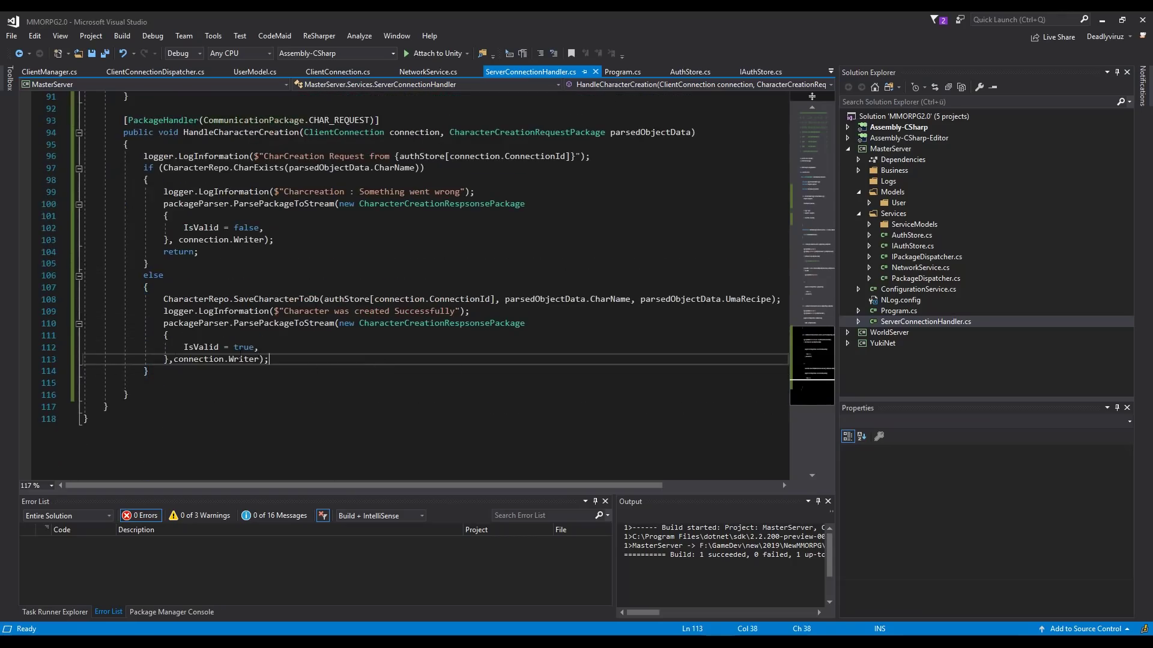
drag(184, 348, 259, 347)
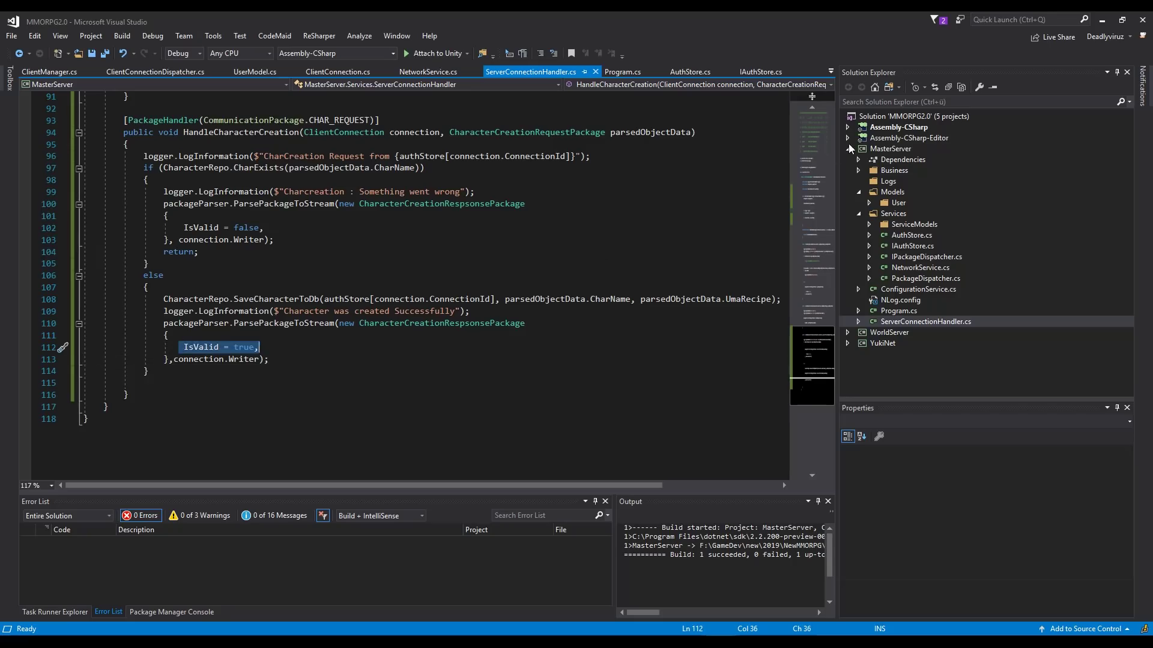
click(849, 127)
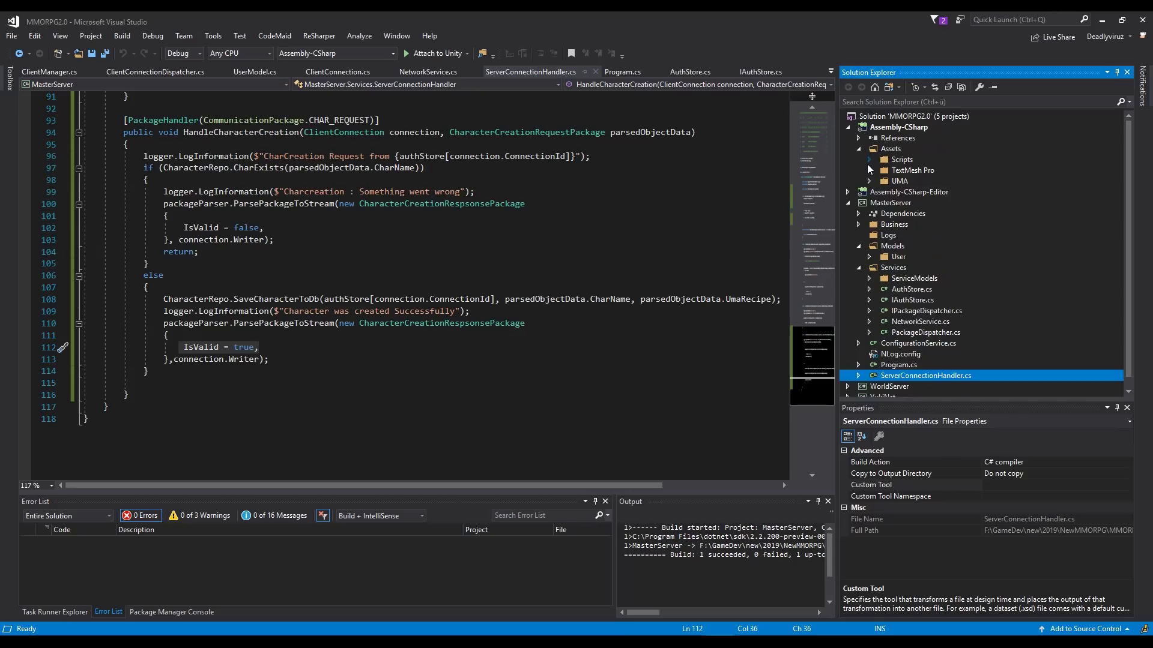
click(868, 160)
- Open ClientManager.cs and inspect SaveCharacter's SendPackage call and CharacaterName uses
click(928, 203)
double_click(905, 209)
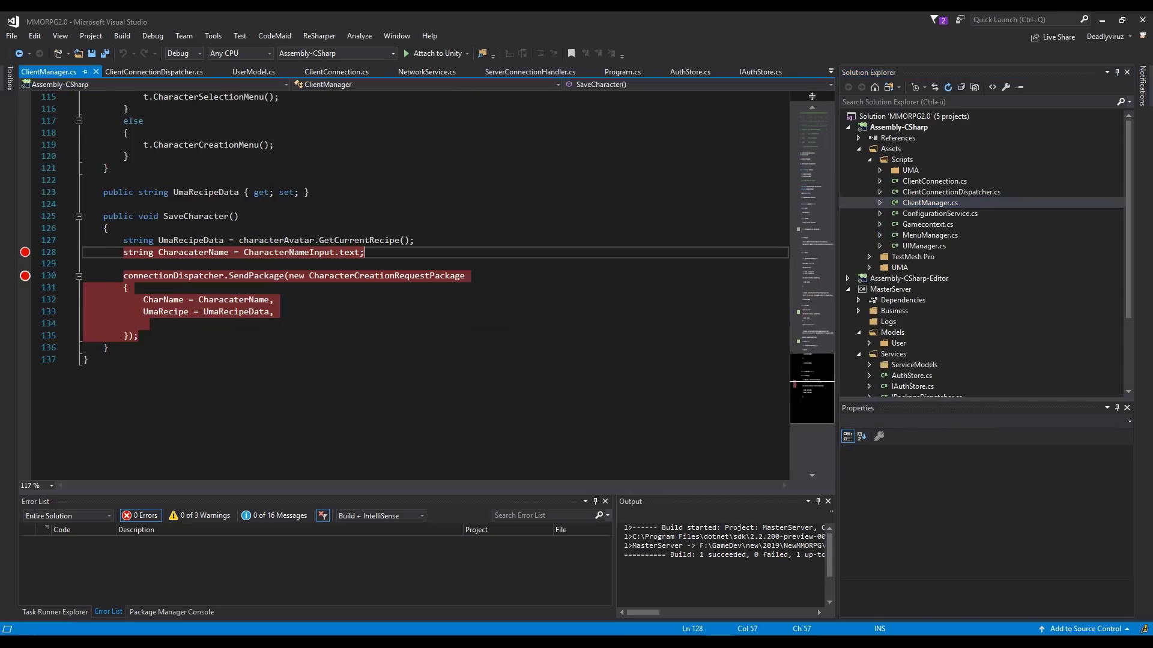
scroll(406, 271, up, 2)
scroll(406, 270, up, 4)
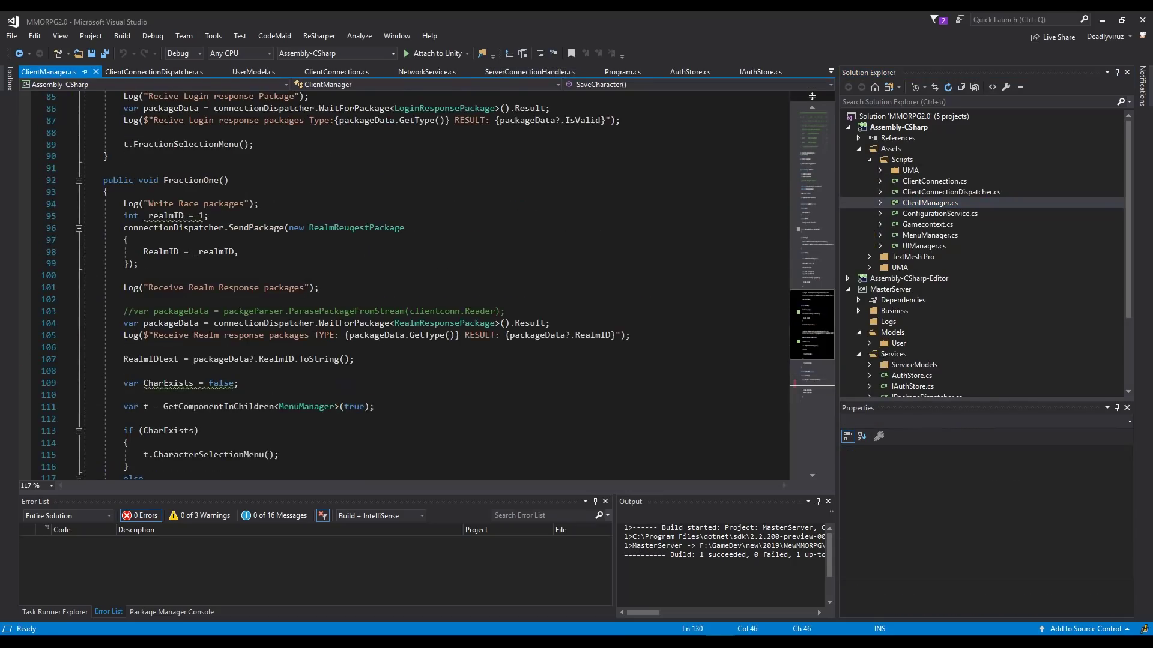
scroll(420, 381, up, 1)
scroll(360, 343, down, 1)
scroll(383, 376, down, 3)
scroll(383, 377, down, 2)
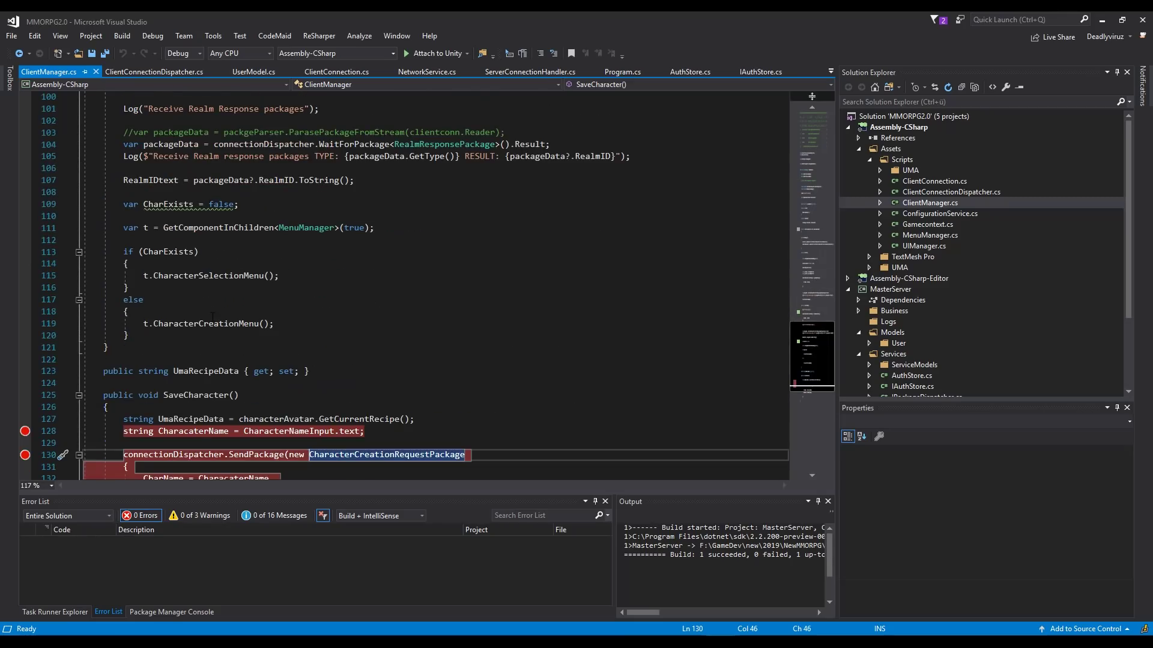
scroll(193, 397, down, 3)
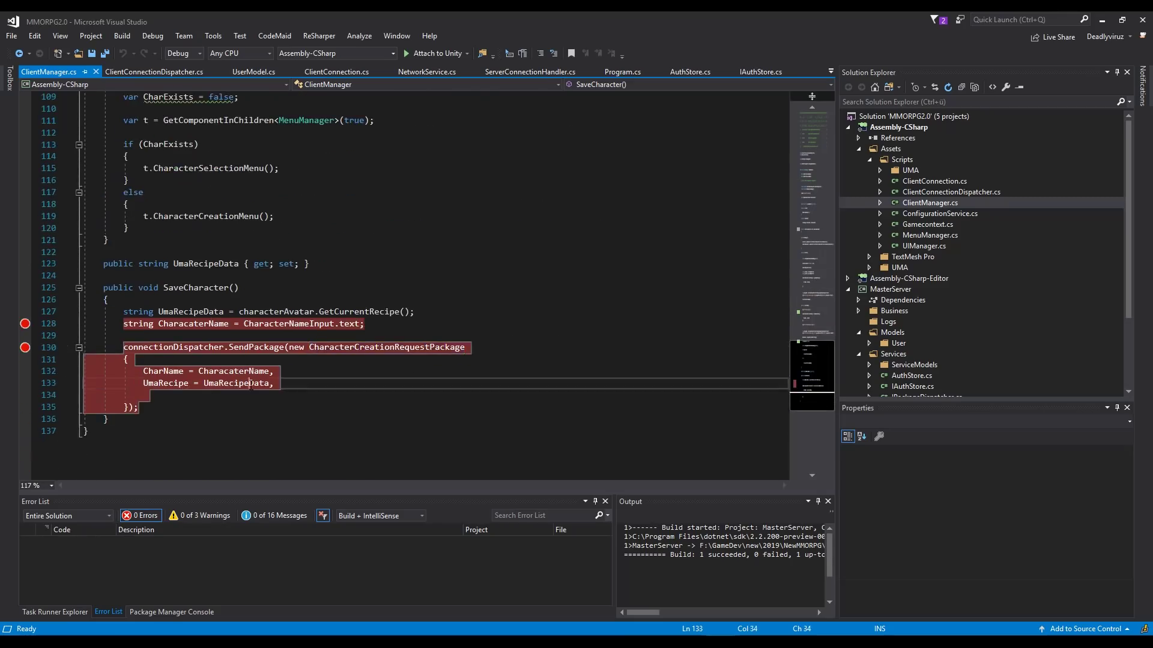
click(193, 408)
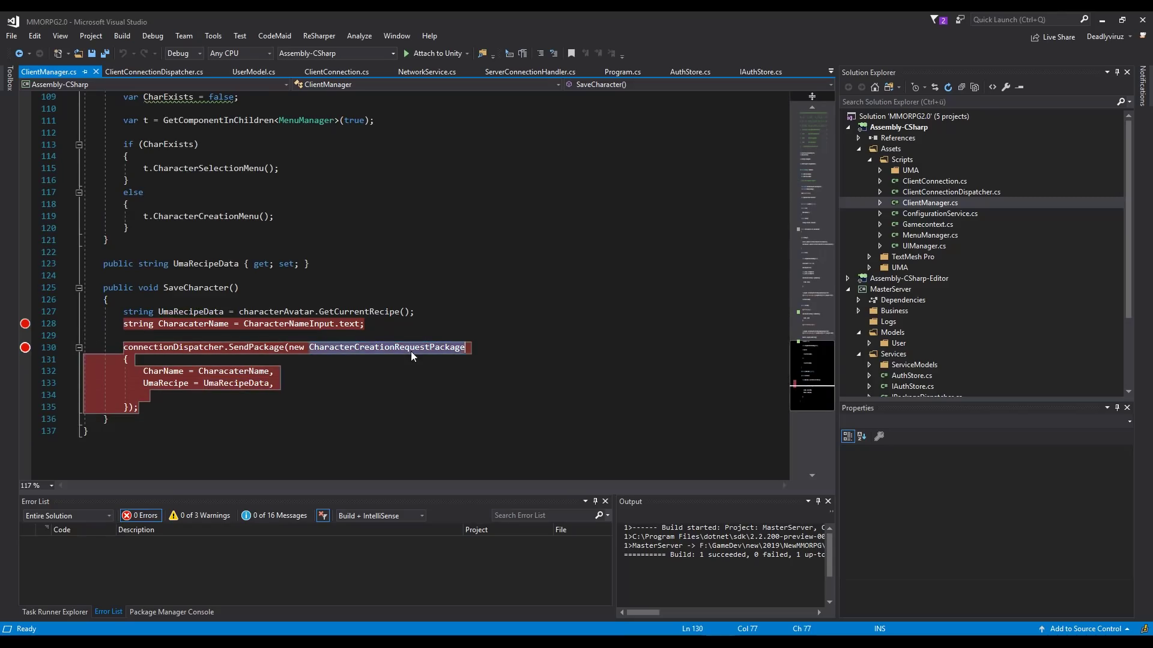
scroll(181, 398, down, 1)
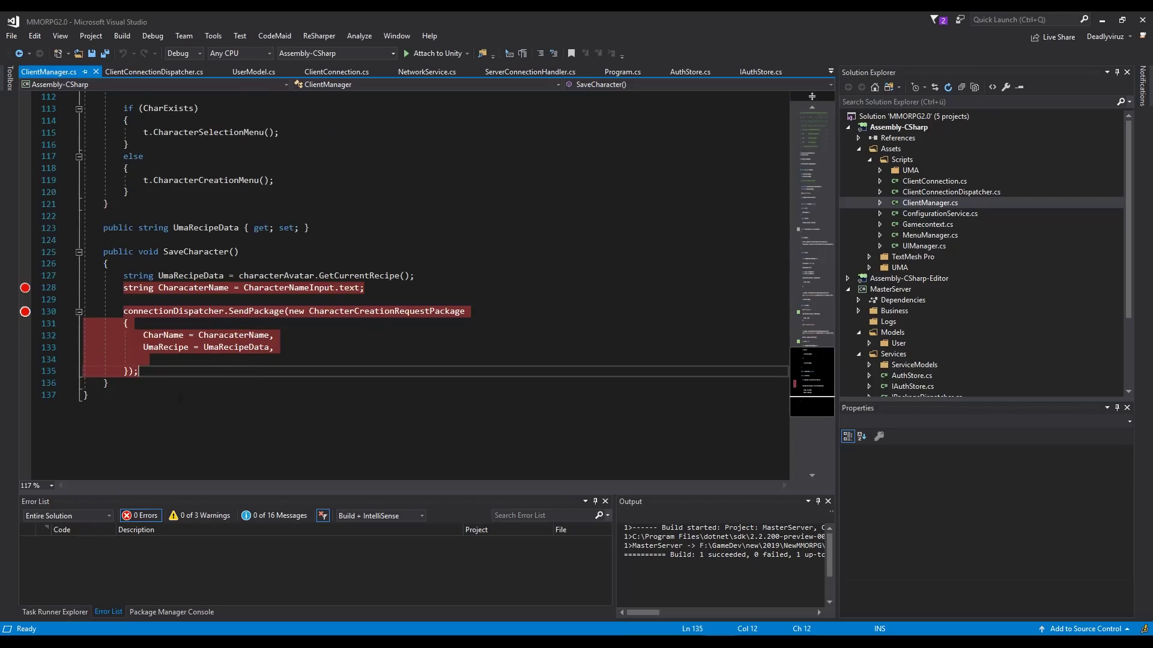
scroll(152, 384, up, 6)
scroll(156, 352, up, 6)
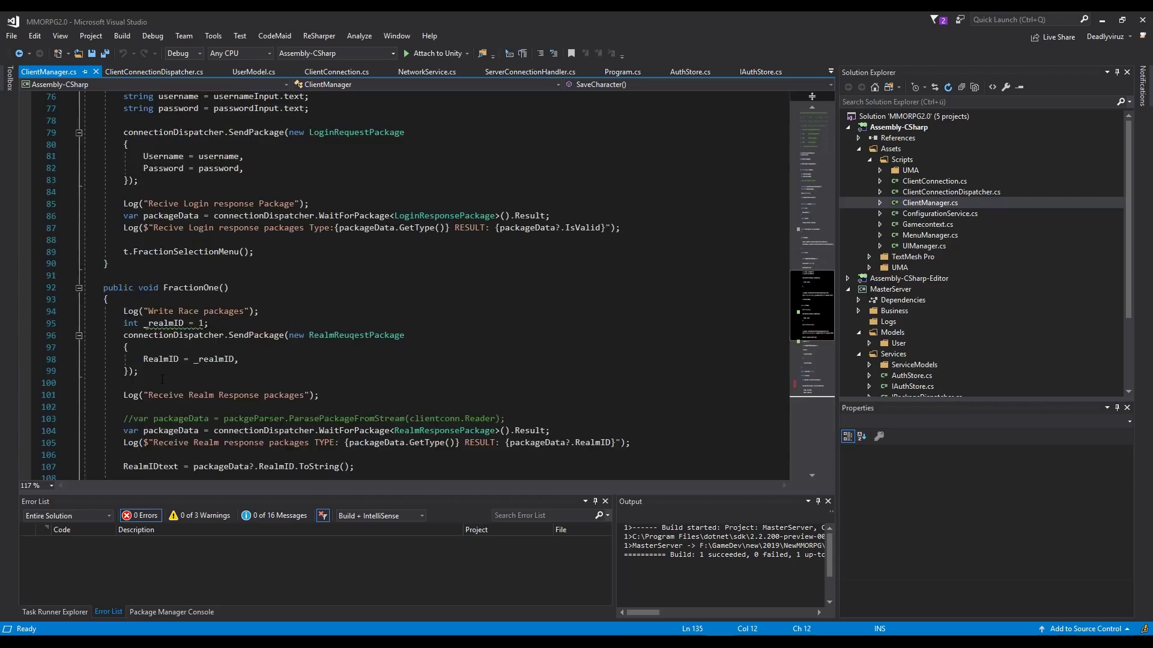
scroll(163, 320, up, 6)
scroll(171, 257, up, 5)
scroll(180, 270, up, 6)
scroll(196, 304, up, 1)
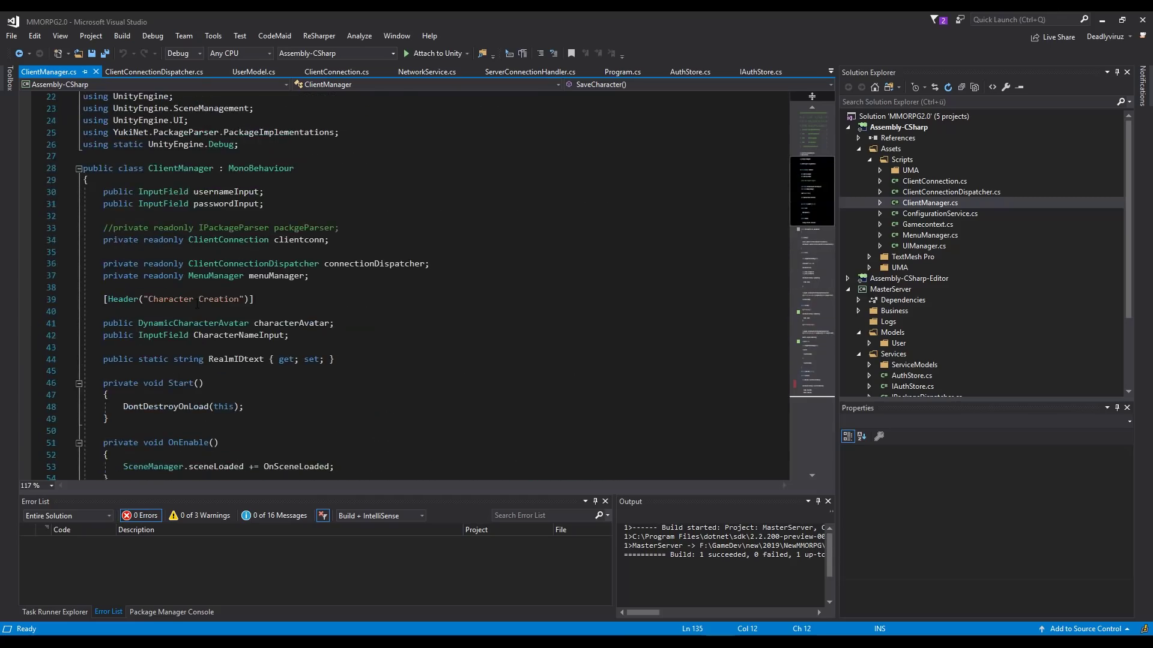
scroll(197, 305, down, 3)
scroll(180, 262, down, 5)
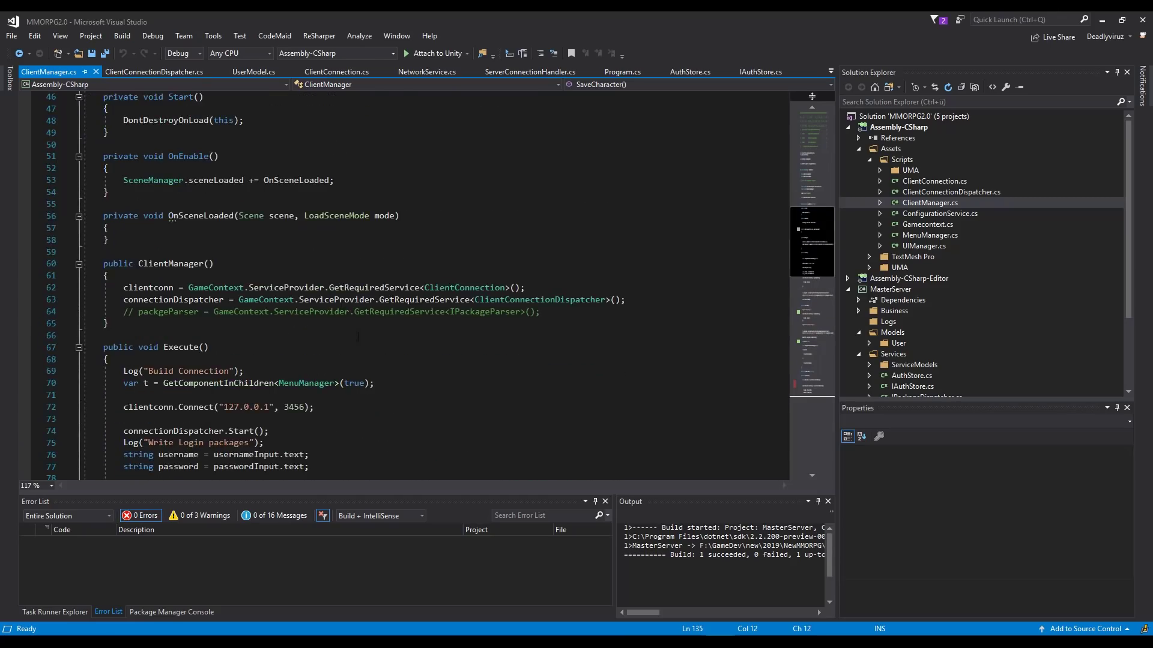
scroll(357, 337, down, 3)
scroll(361, 337, down, 2)
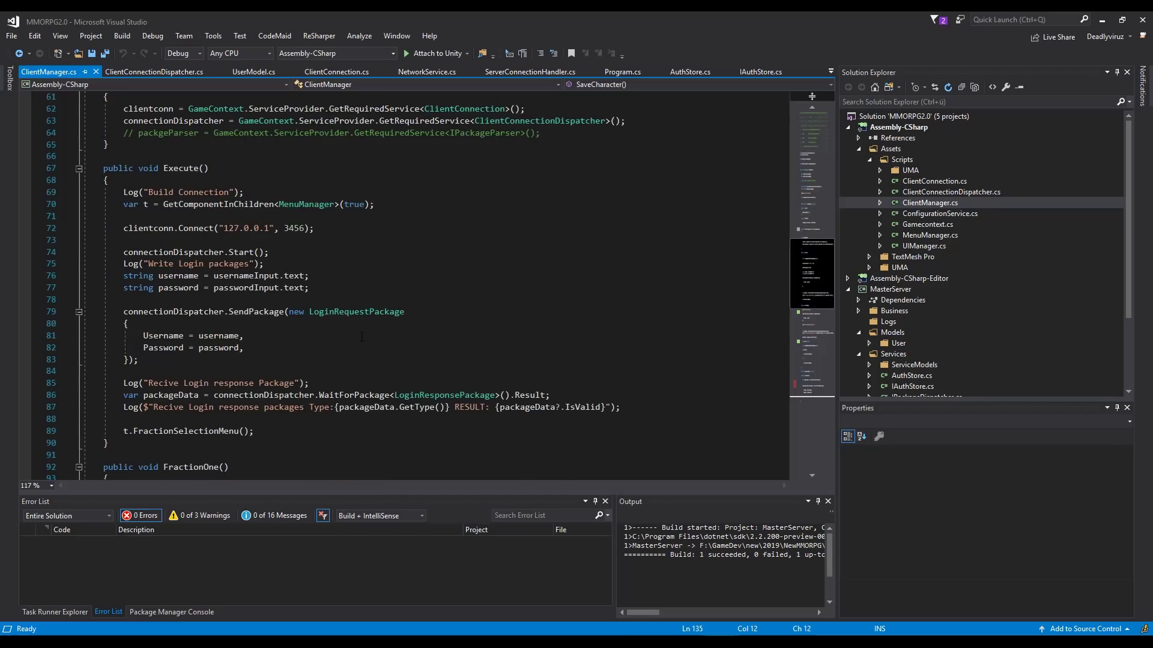
scroll(357, 365, down, 2)
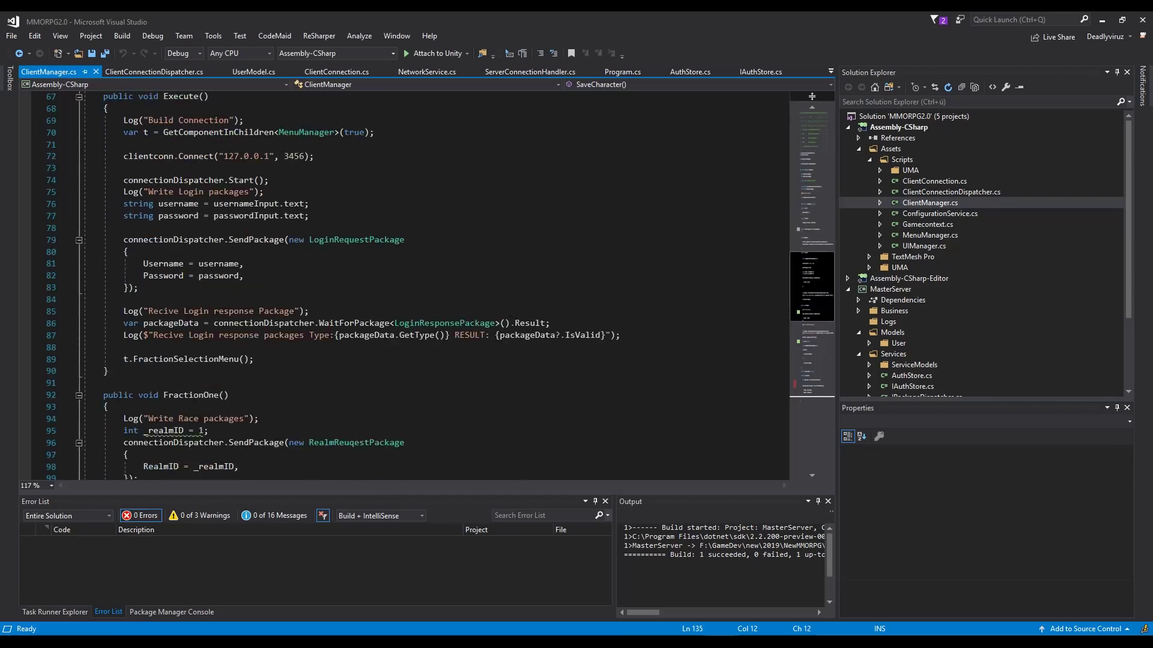
scroll(357, 365, down, 2)
scroll(357, 365, down, 1)
scroll(448, 271, down, 3)
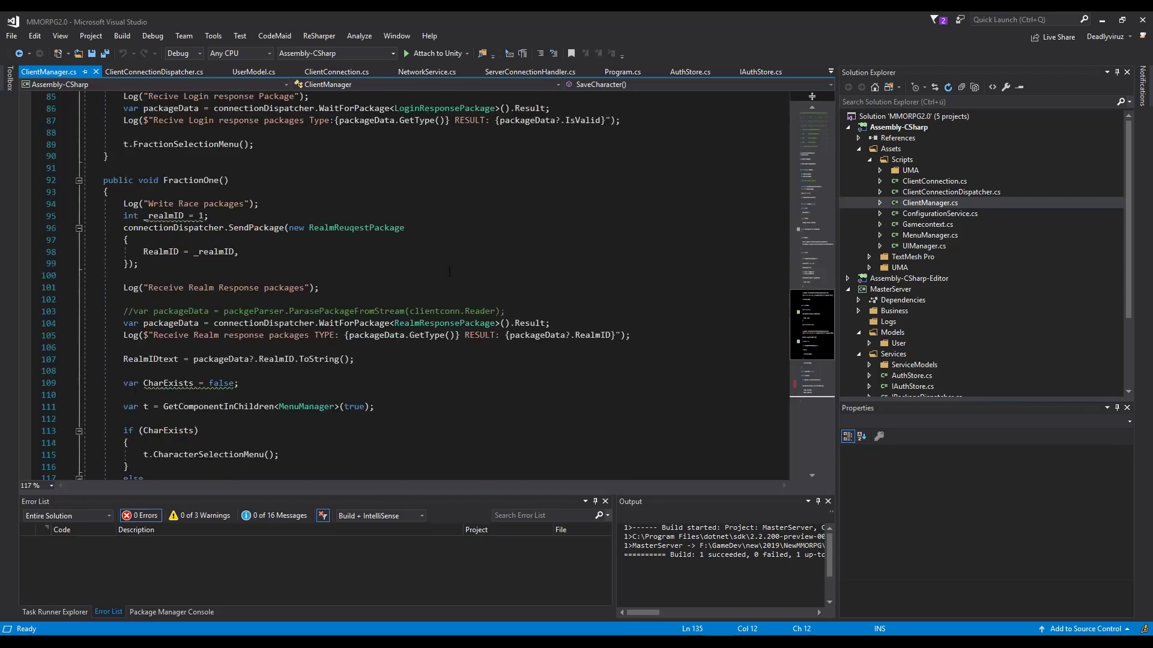
scroll(410, 255, down, 3)
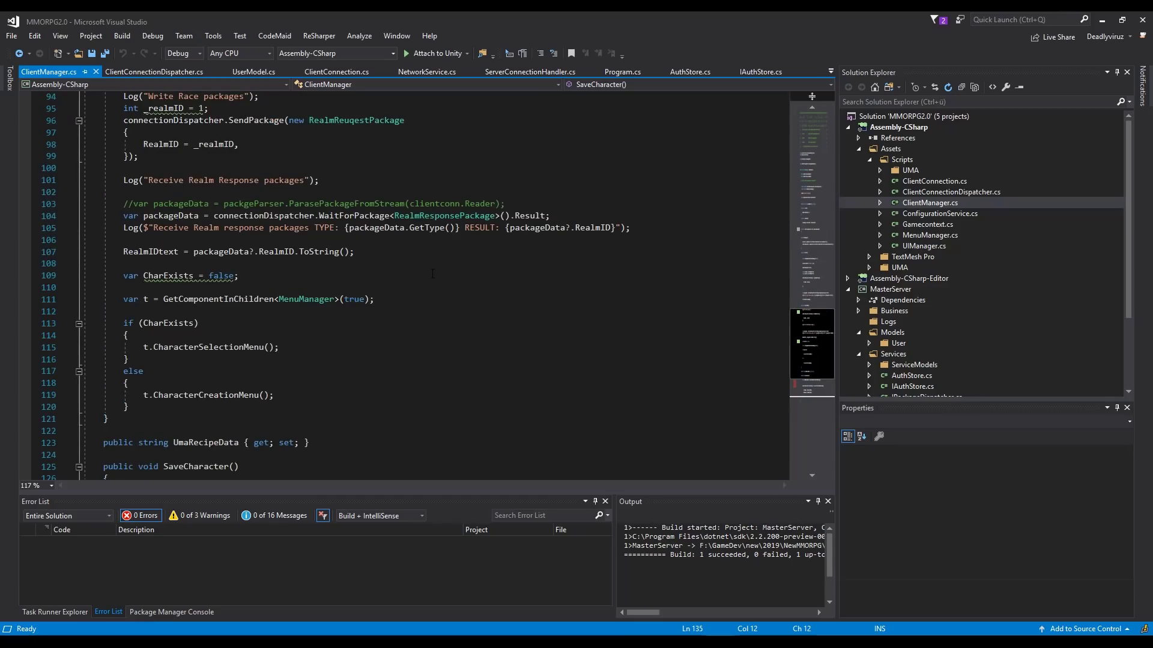
scroll(434, 273, up, 2)
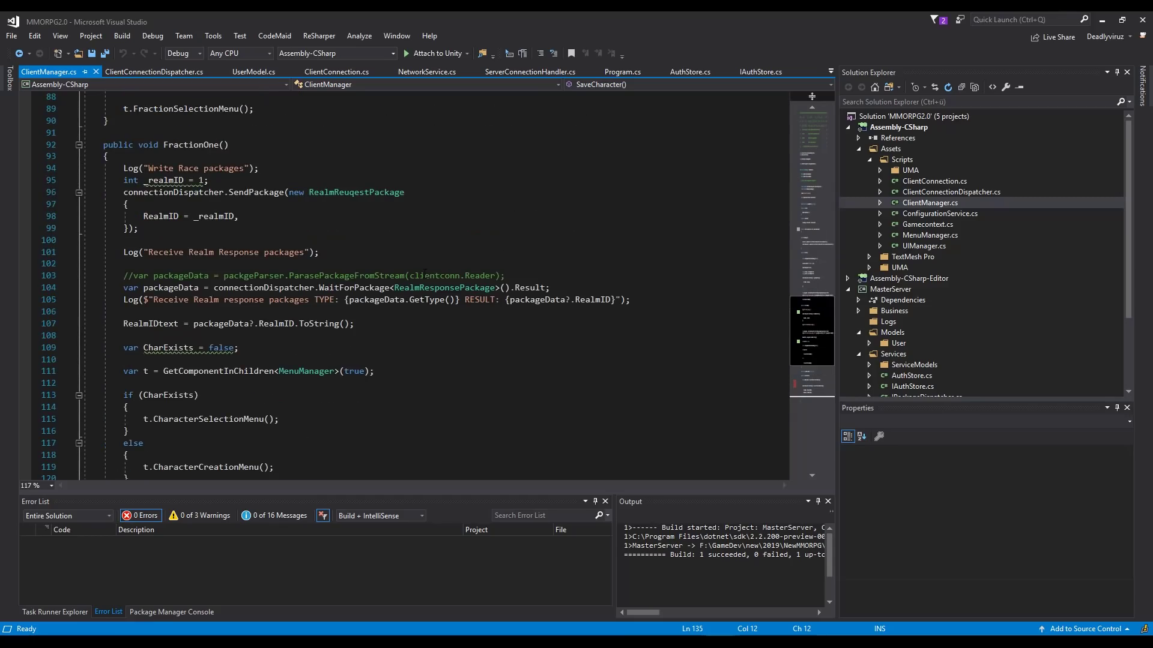
scroll(422, 275, up, 3)
scroll(421, 275, up, 3)
scroll(421, 275, down, 3)
scroll(422, 275, down, 7)
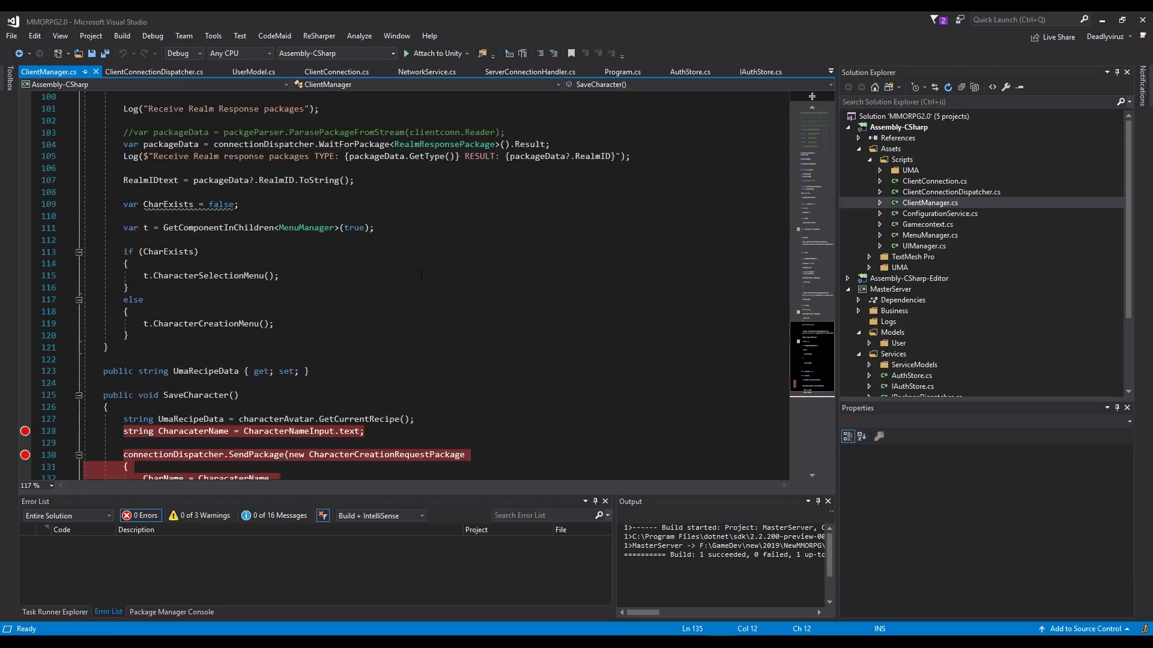
scroll(421, 275, down, 4)
click(239, 335)
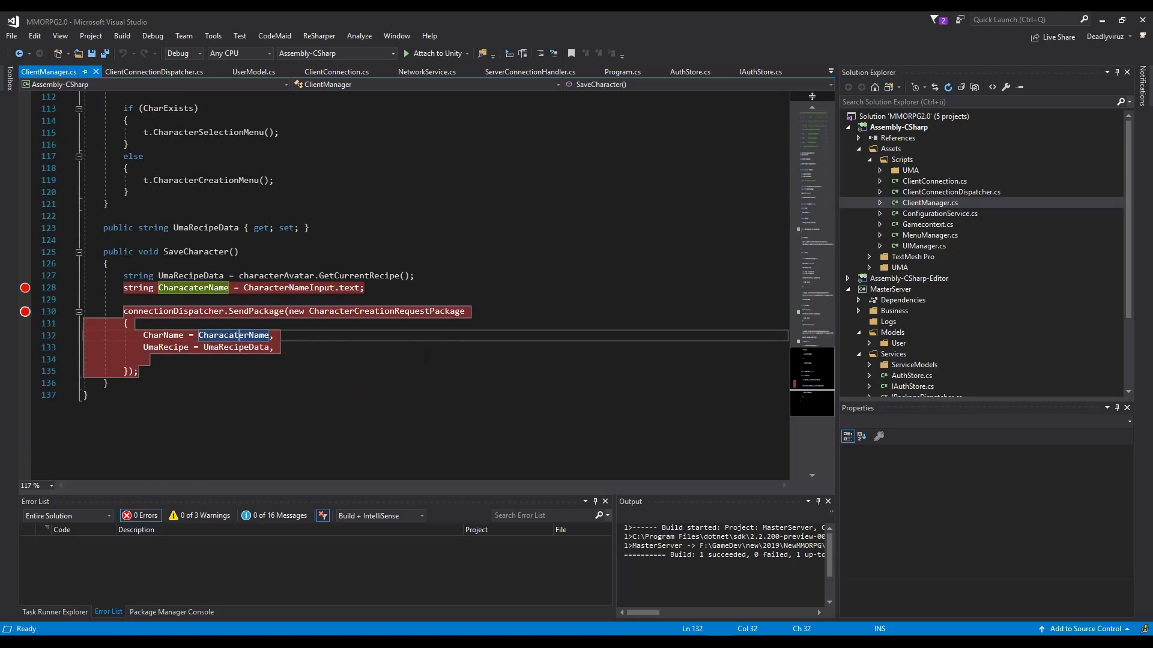